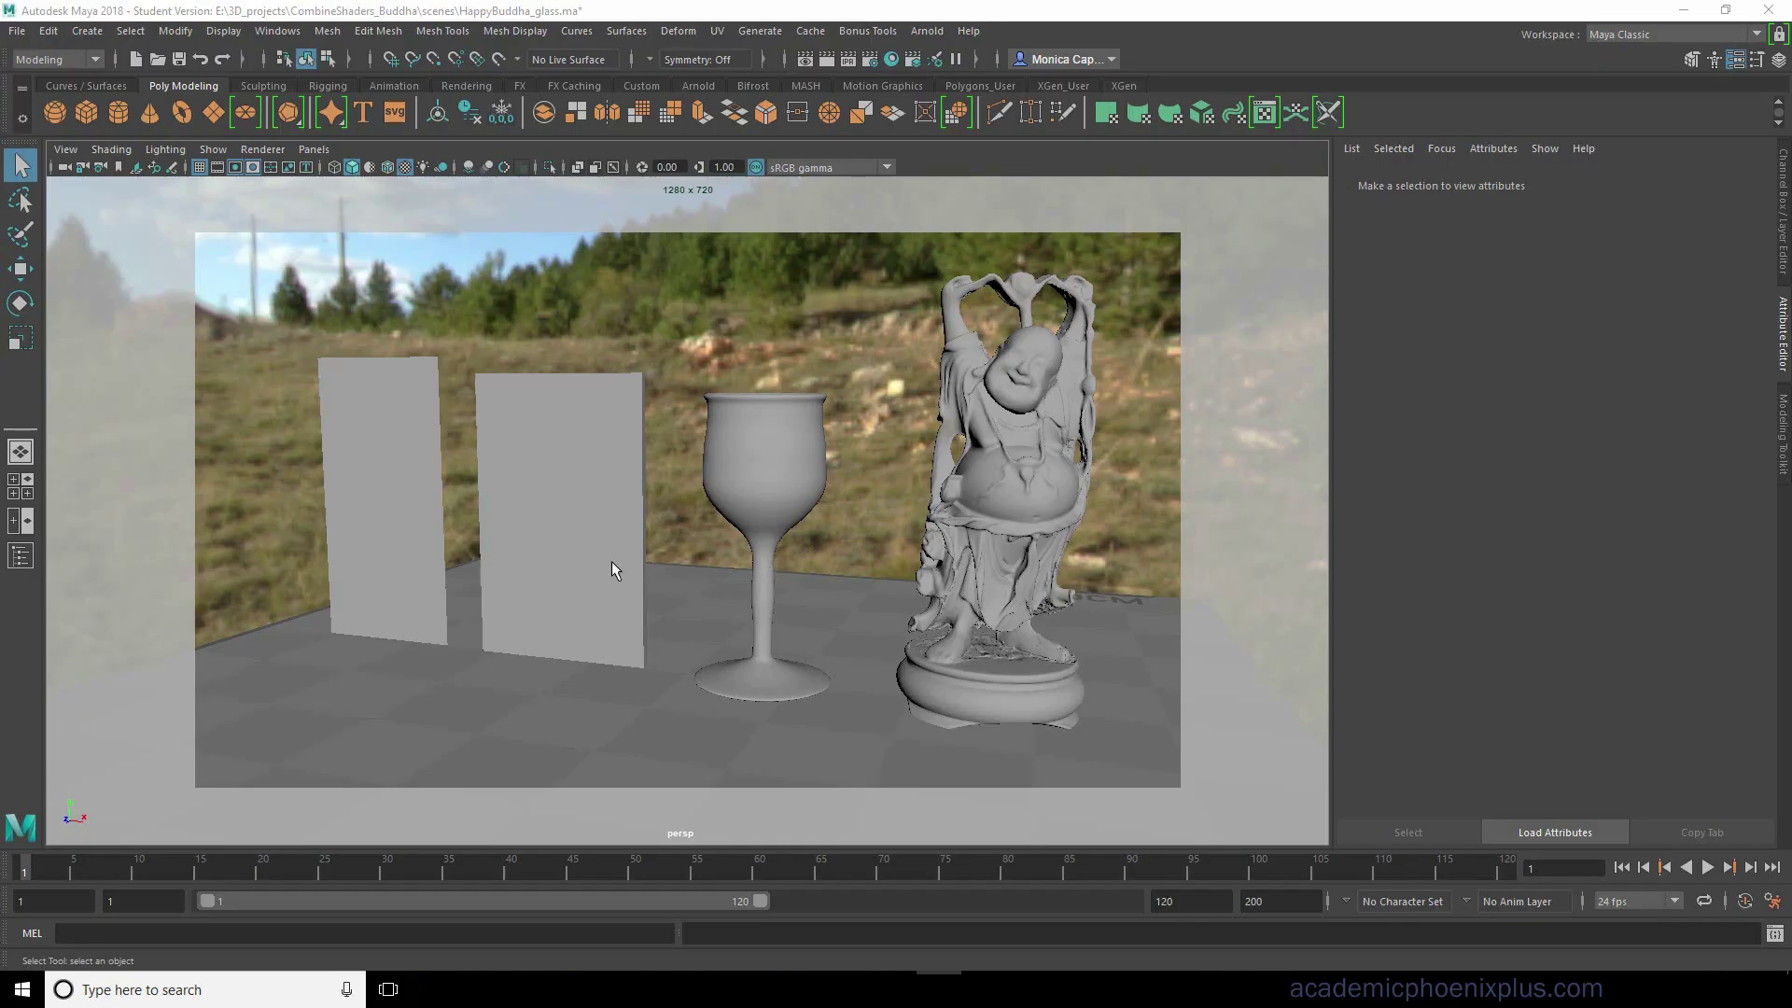
# Select the left plane and assign it a new aiStandardSurface material, aiStandardSurface1.
pyautogui.keyDown('alt'); pyautogui.moveTo(580, 538); pyautogui.dragTo(708, 528); pyautogui.keyUp('alt')
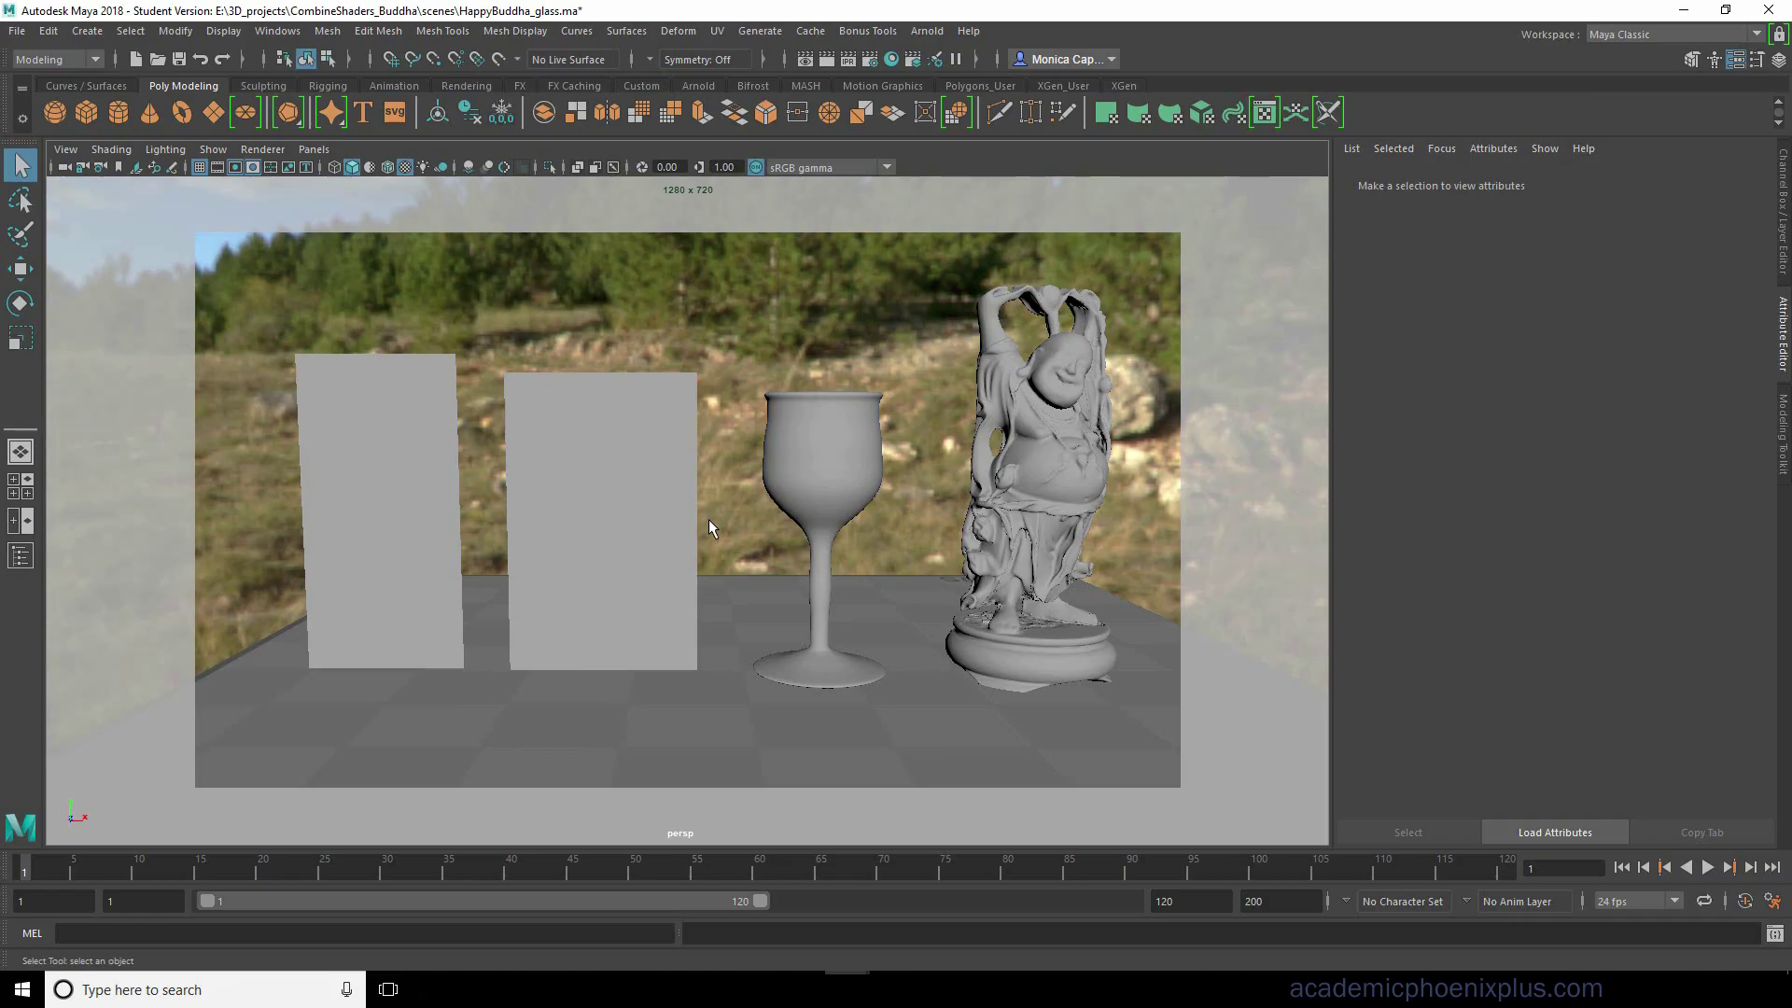
pyautogui.keyDown('alt'); pyautogui.moveTo(661, 428); pyautogui.dragTo(376, 432); pyautogui.keyUp('alt')
pyautogui.click(440, 457)
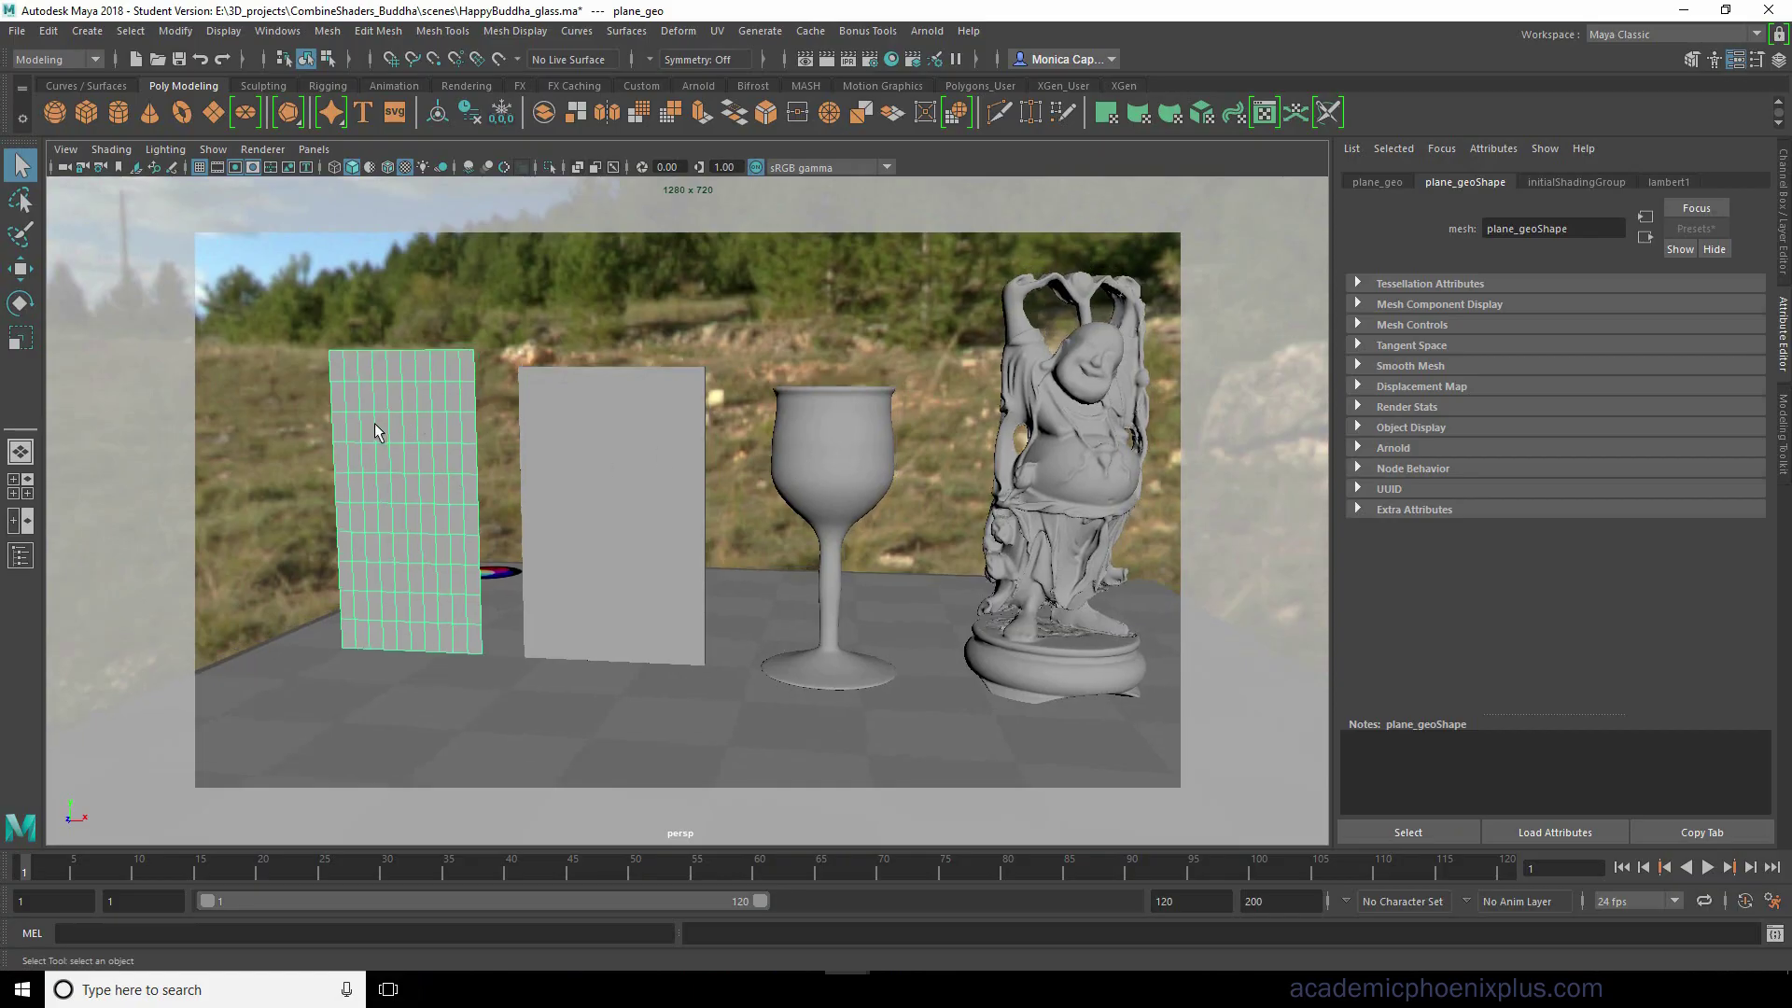
pyautogui.moveTo(428, 415); pyautogui.dragTo(487, 893, button='right')
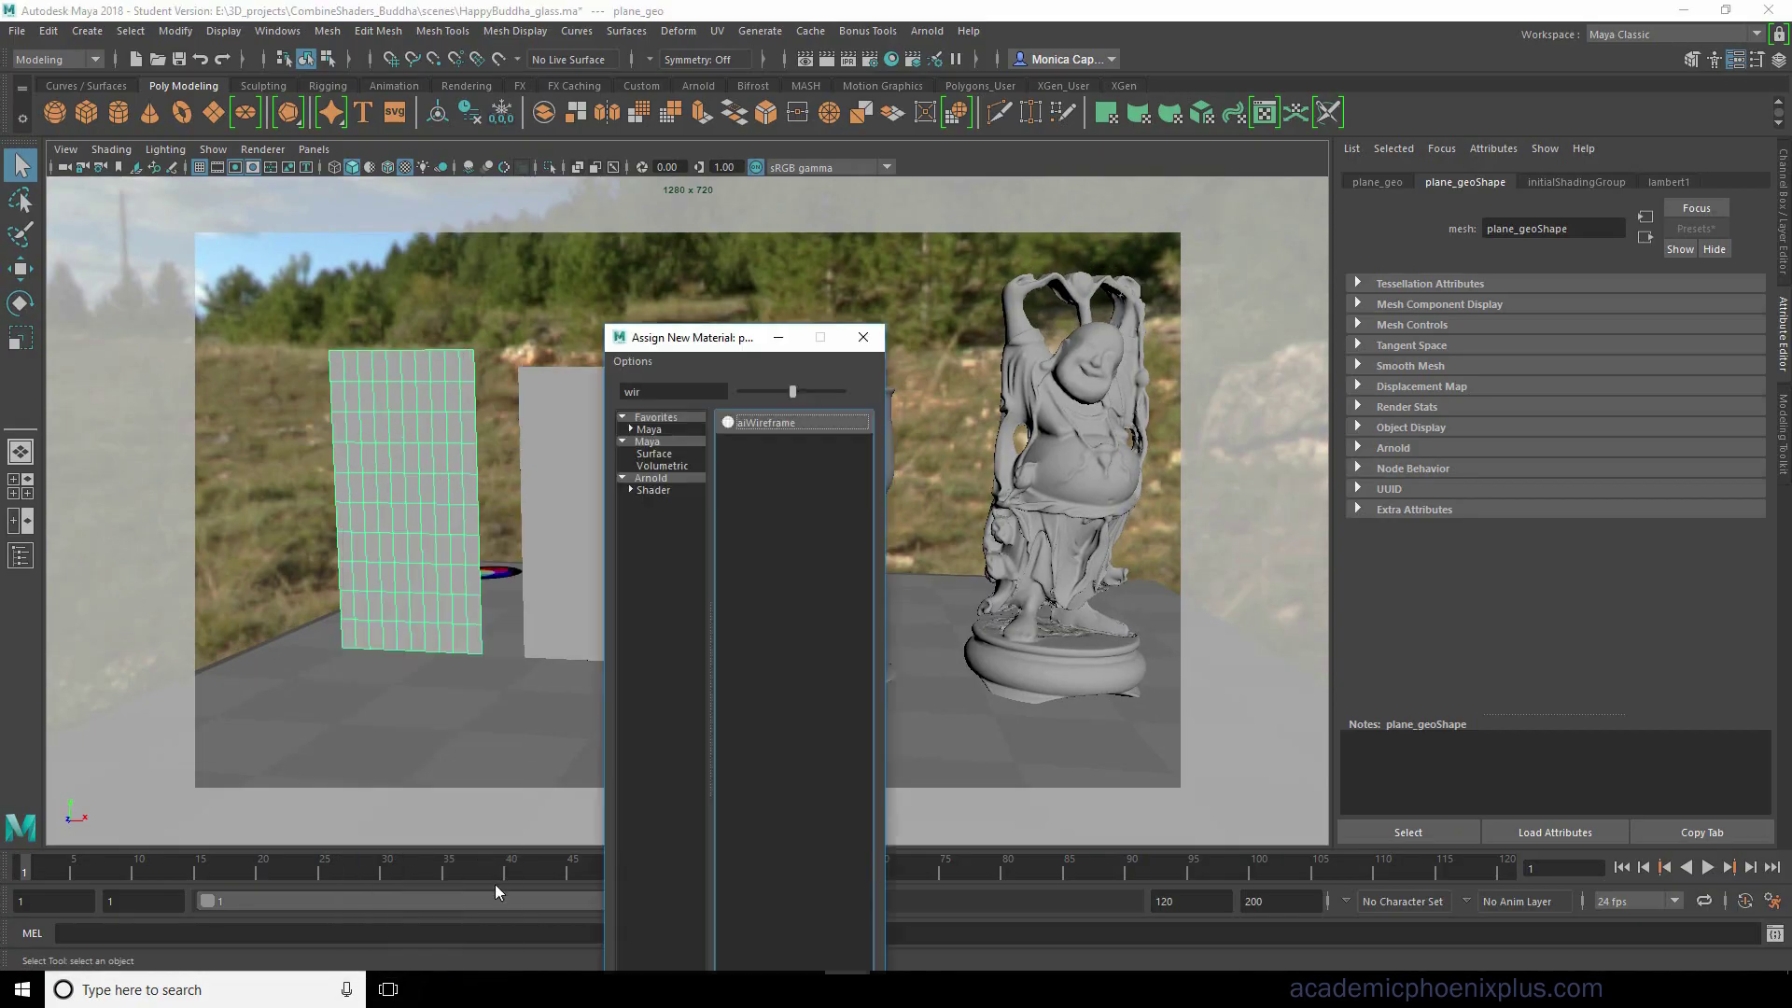
pyautogui.press('BackSpace')
pyautogui.press('BackSpace')
pyautogui.press('BackSpace')
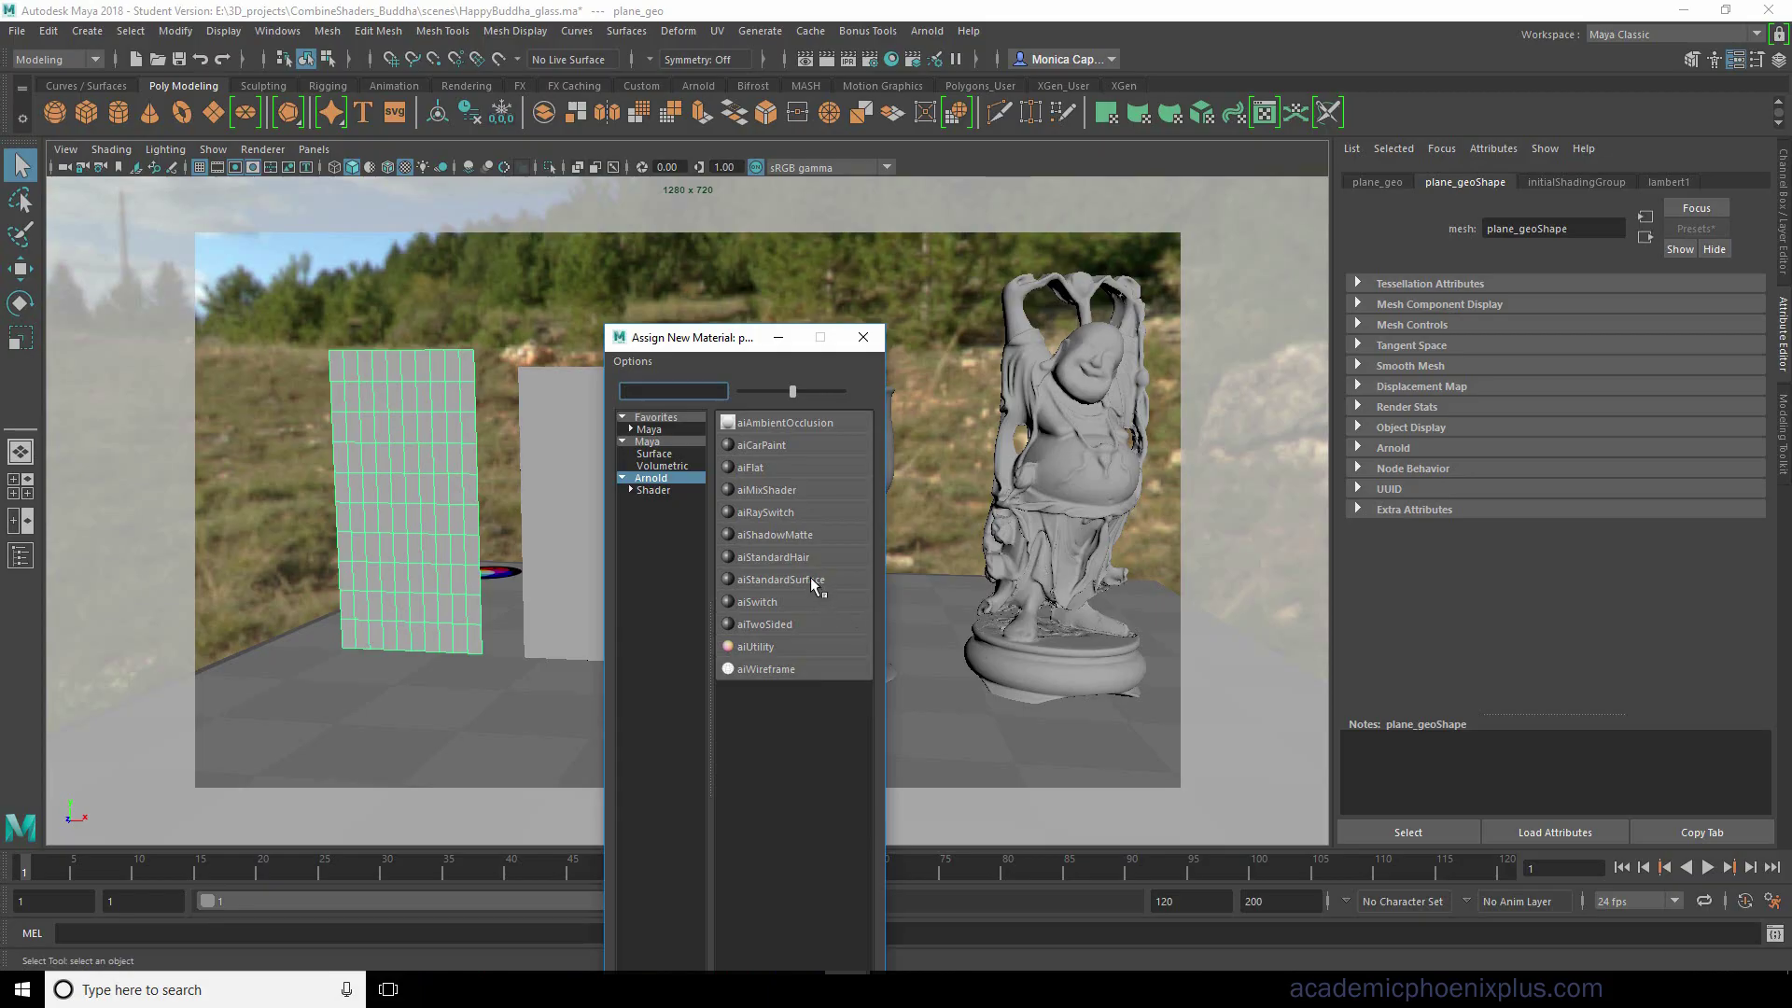
pyautogui.click(780, 578)
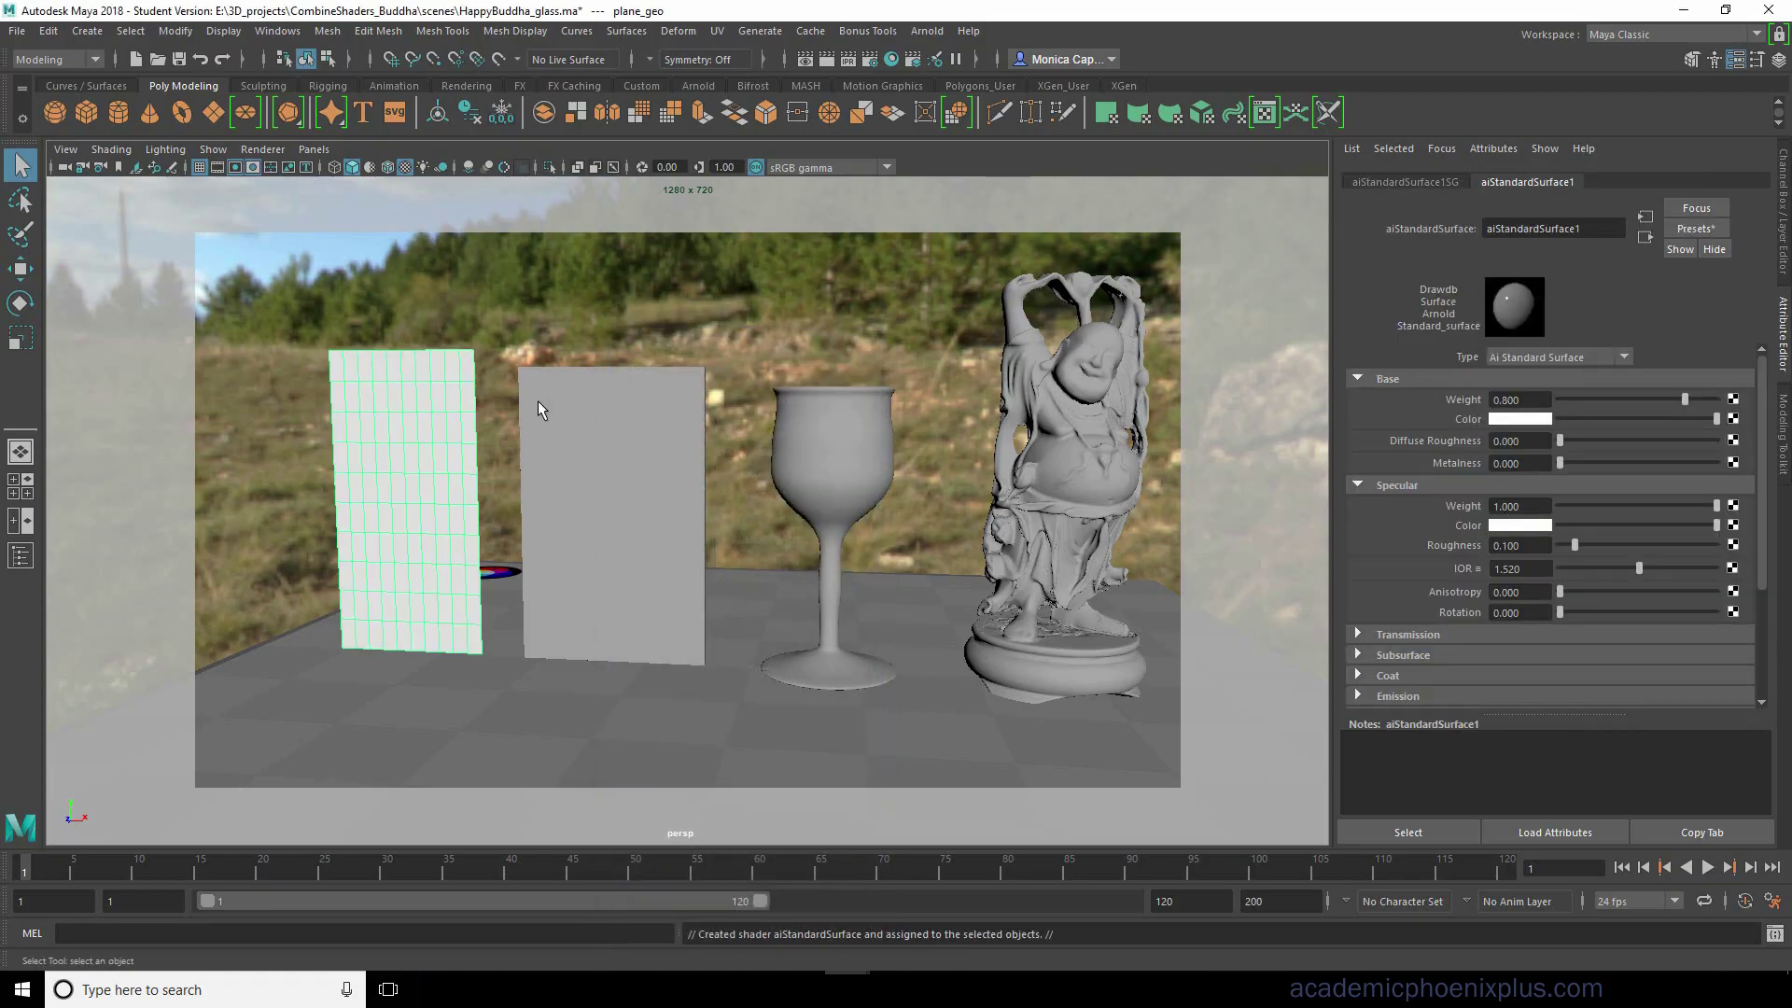
# Start the Arnold RenderView and set the material's base weight to 0 and base colour to black.
pyautogui.click(929, 32)
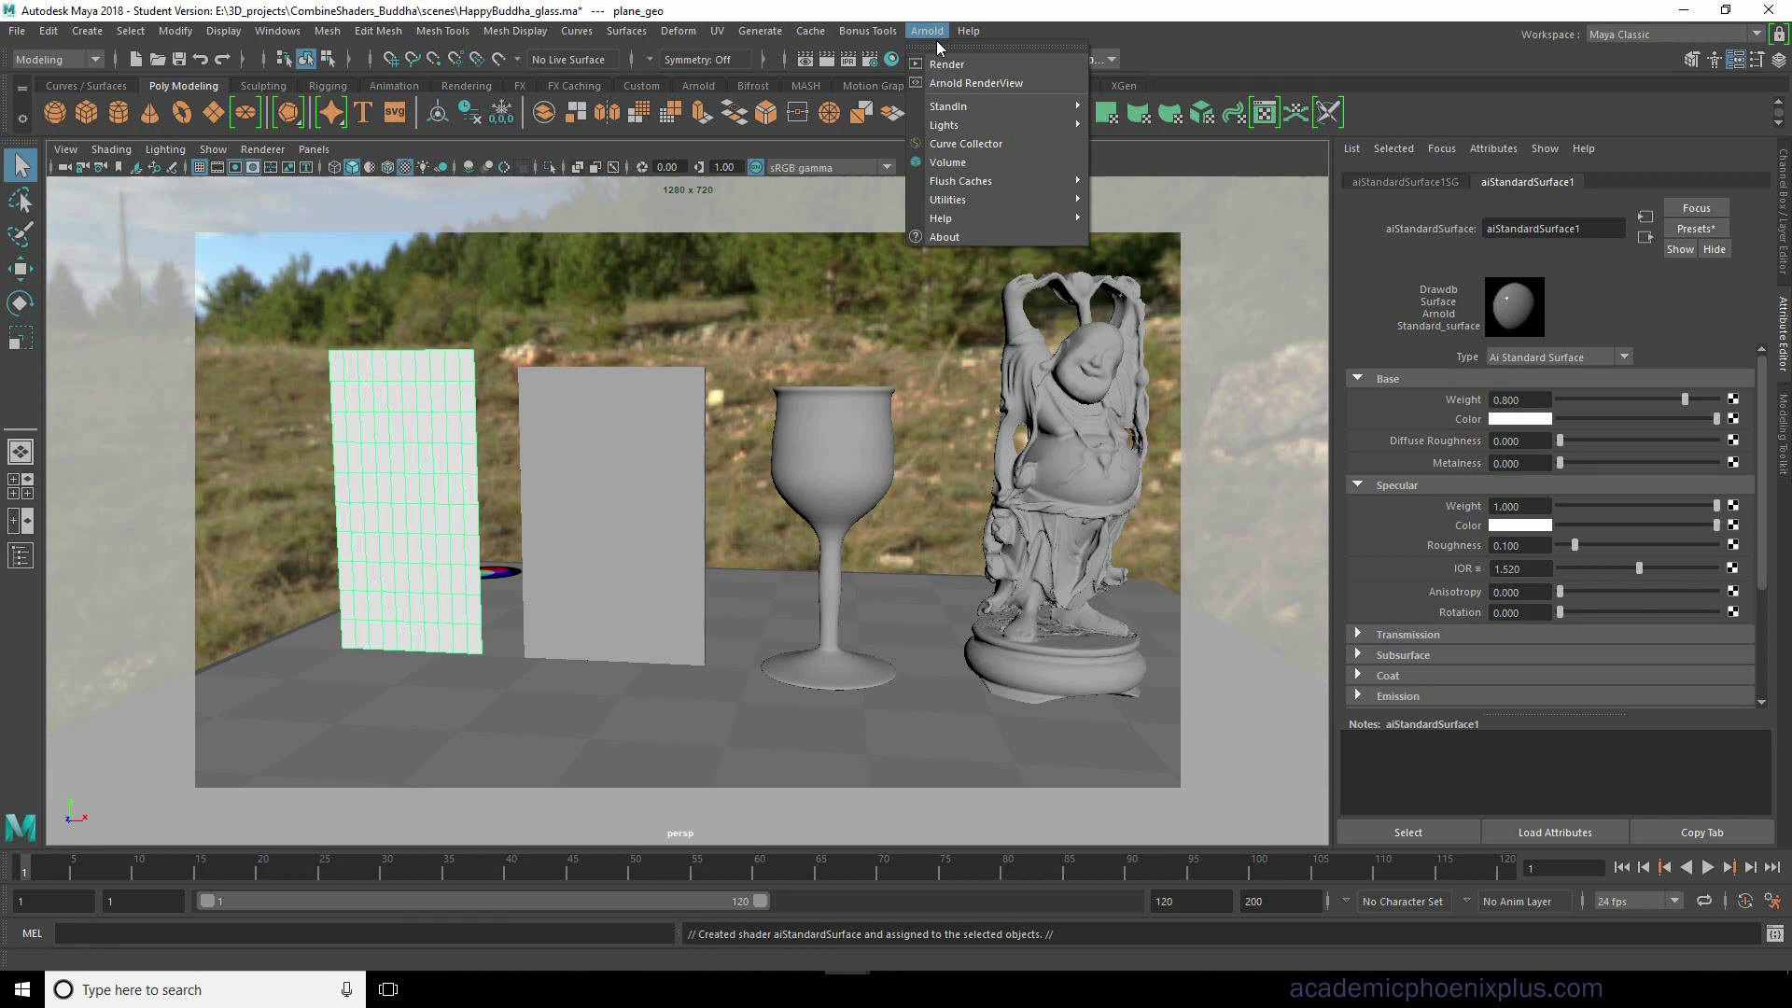
pyautogui.click(943, 52)
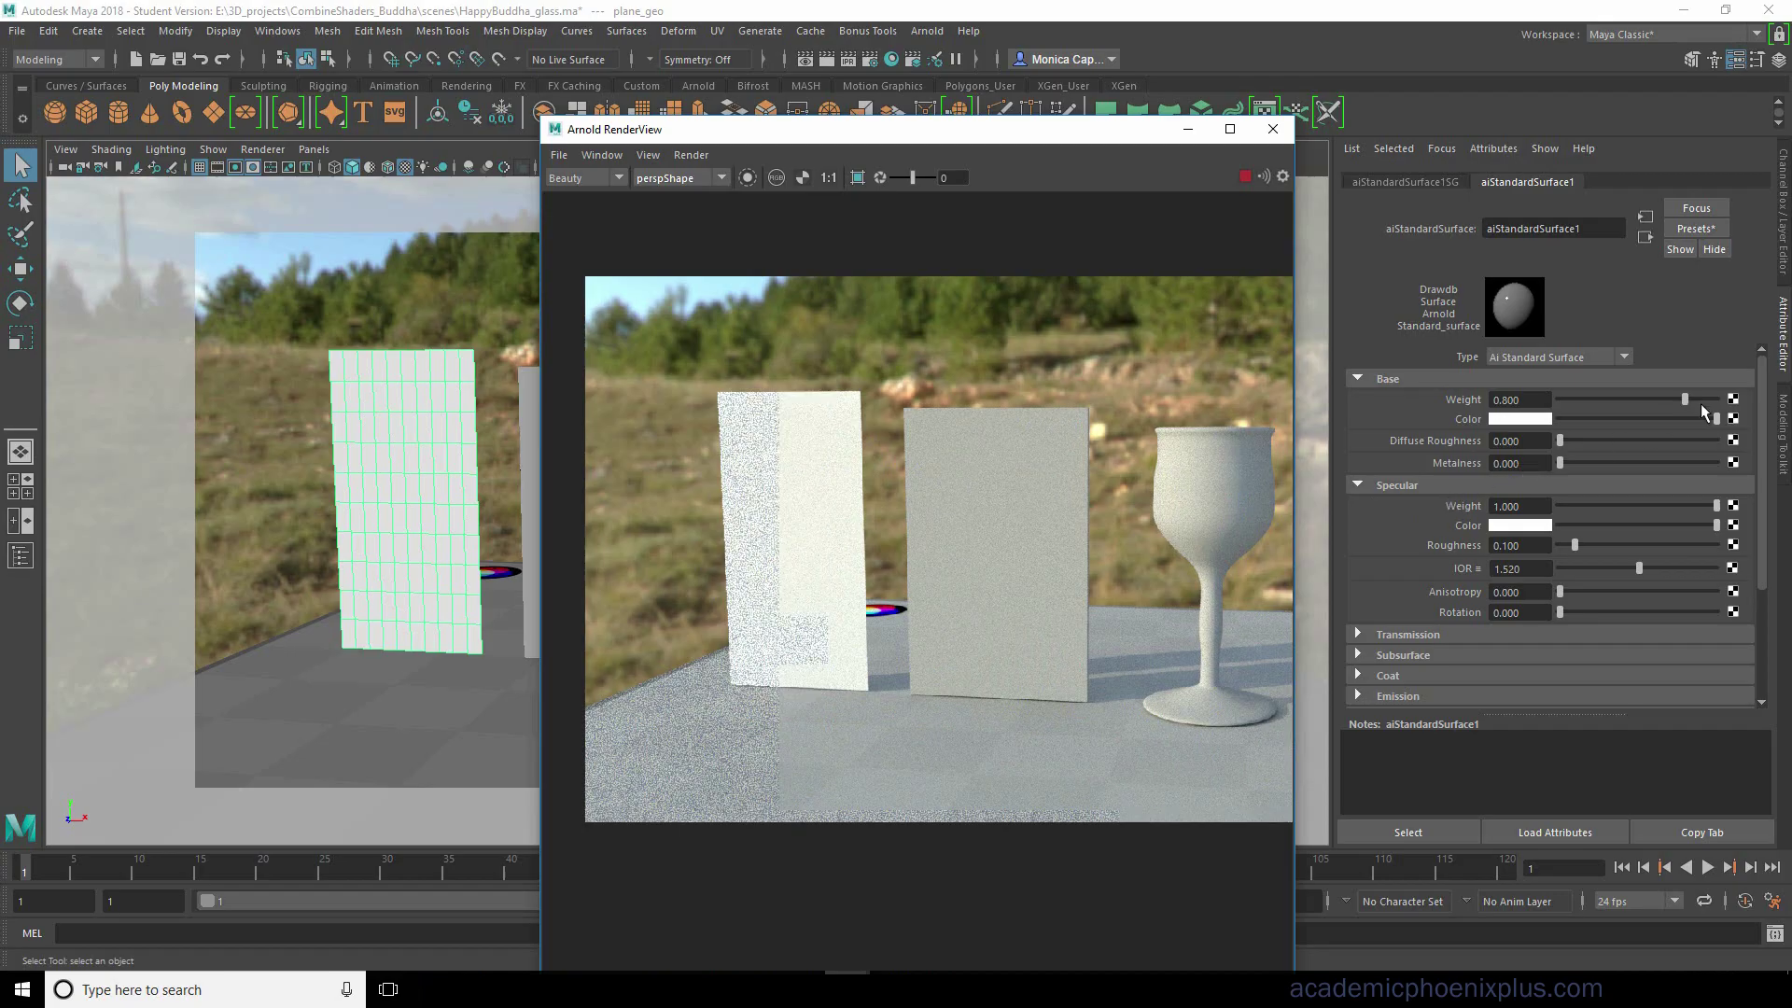
pyautogui.moveTo(1678, 399); pyautogui.dragTo(1533, 398)
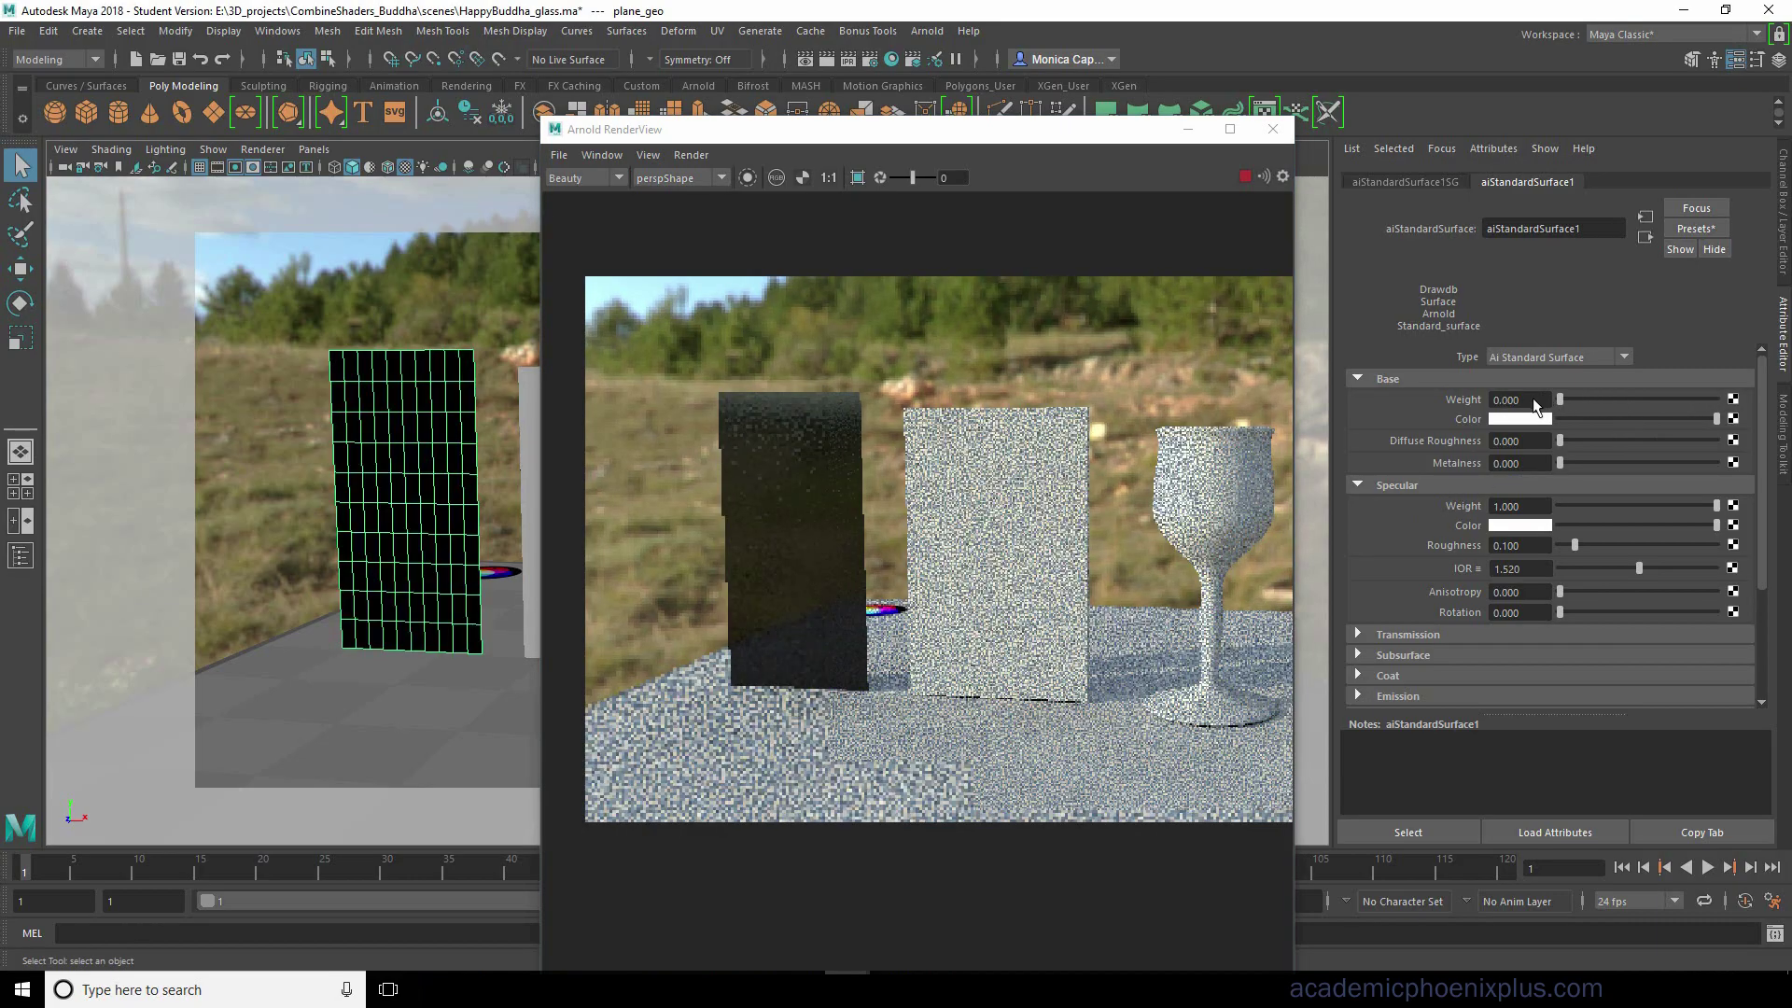
pyautogui.moveTo(1669, 418); pyautogui.dragTo(1514, 418)
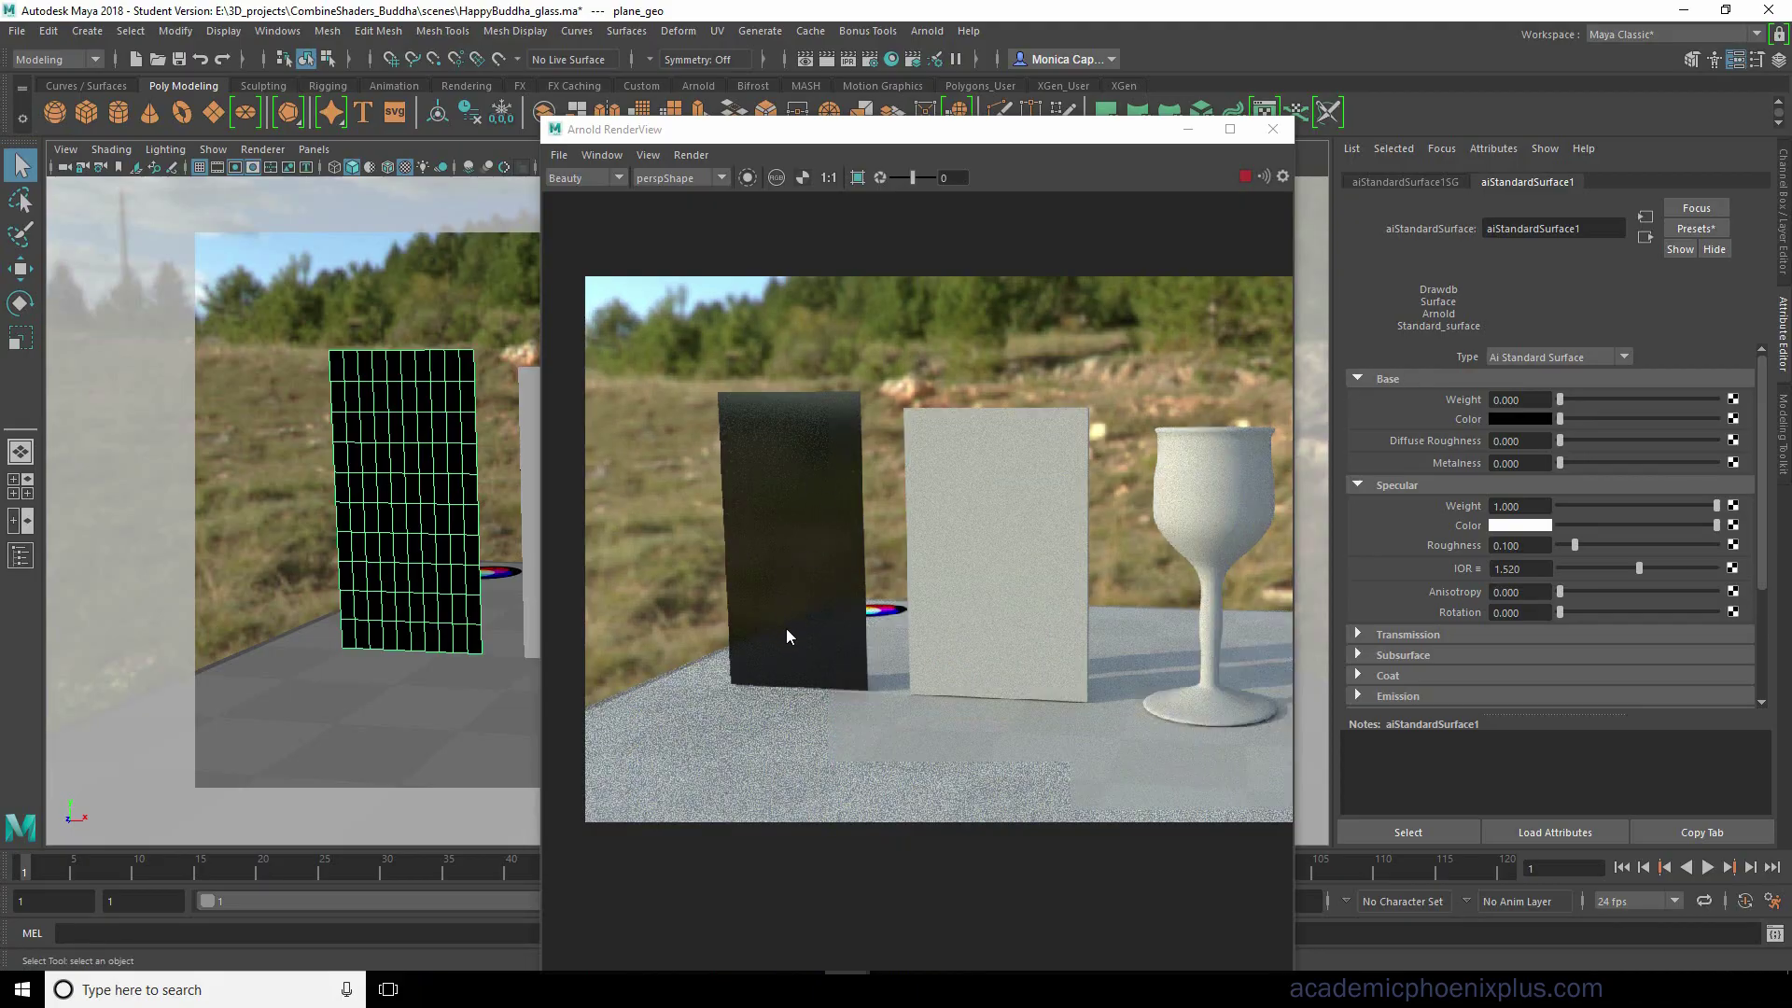
# Set the material's transmission weight to 0.373.
pyautogui.scroll(-1, 1467, 633)
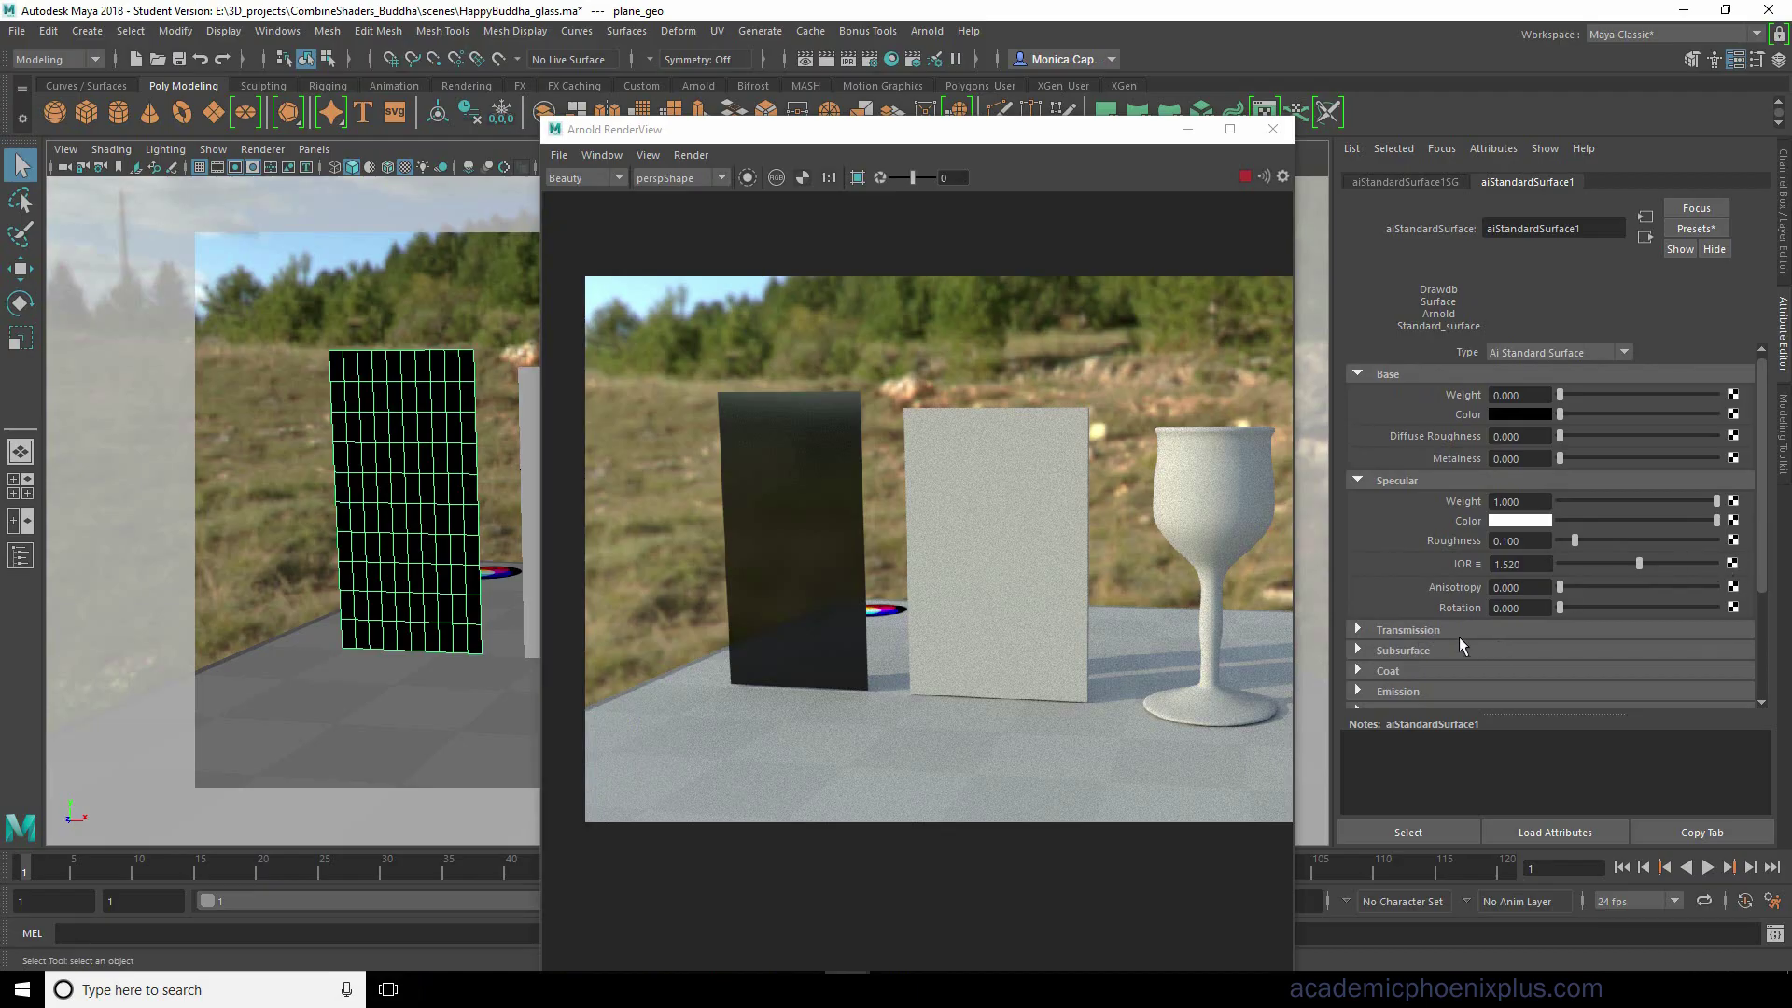
pyautogui.click(1429, 635)
pyautogui.scroll(-3, 1680, 532)
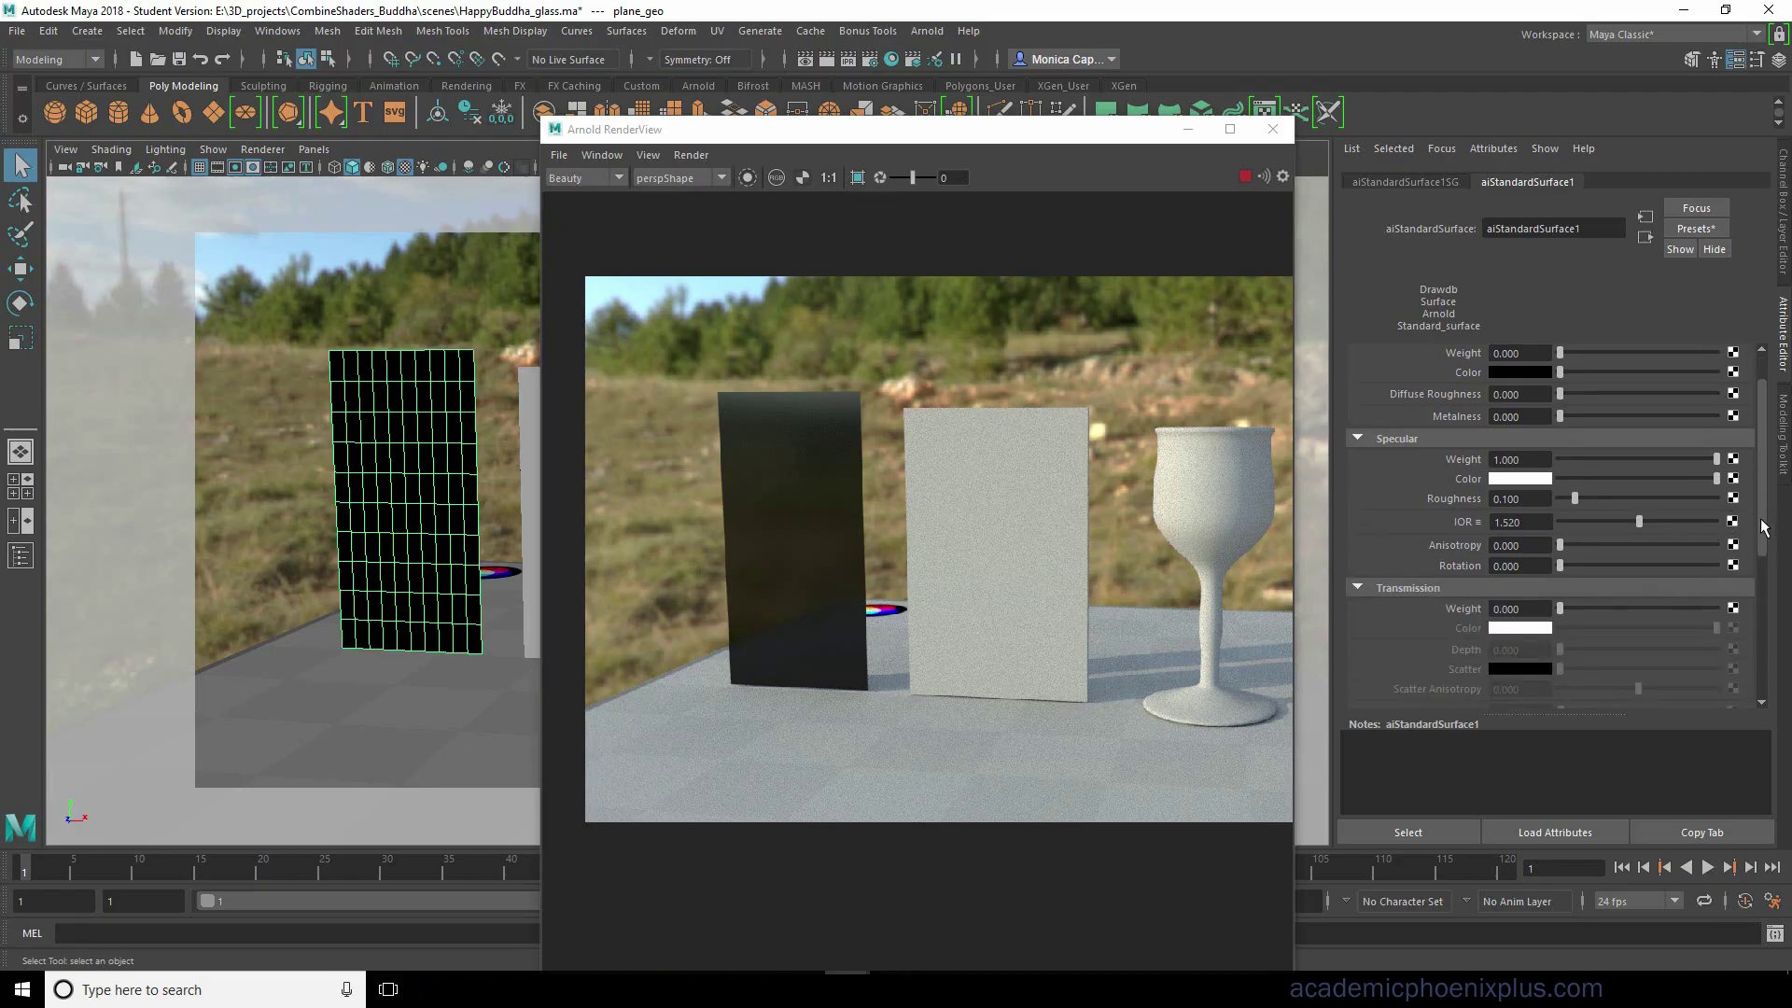
pyautogui.moveTo(1561, 581); pyautogui.dragTo(1617, 580)
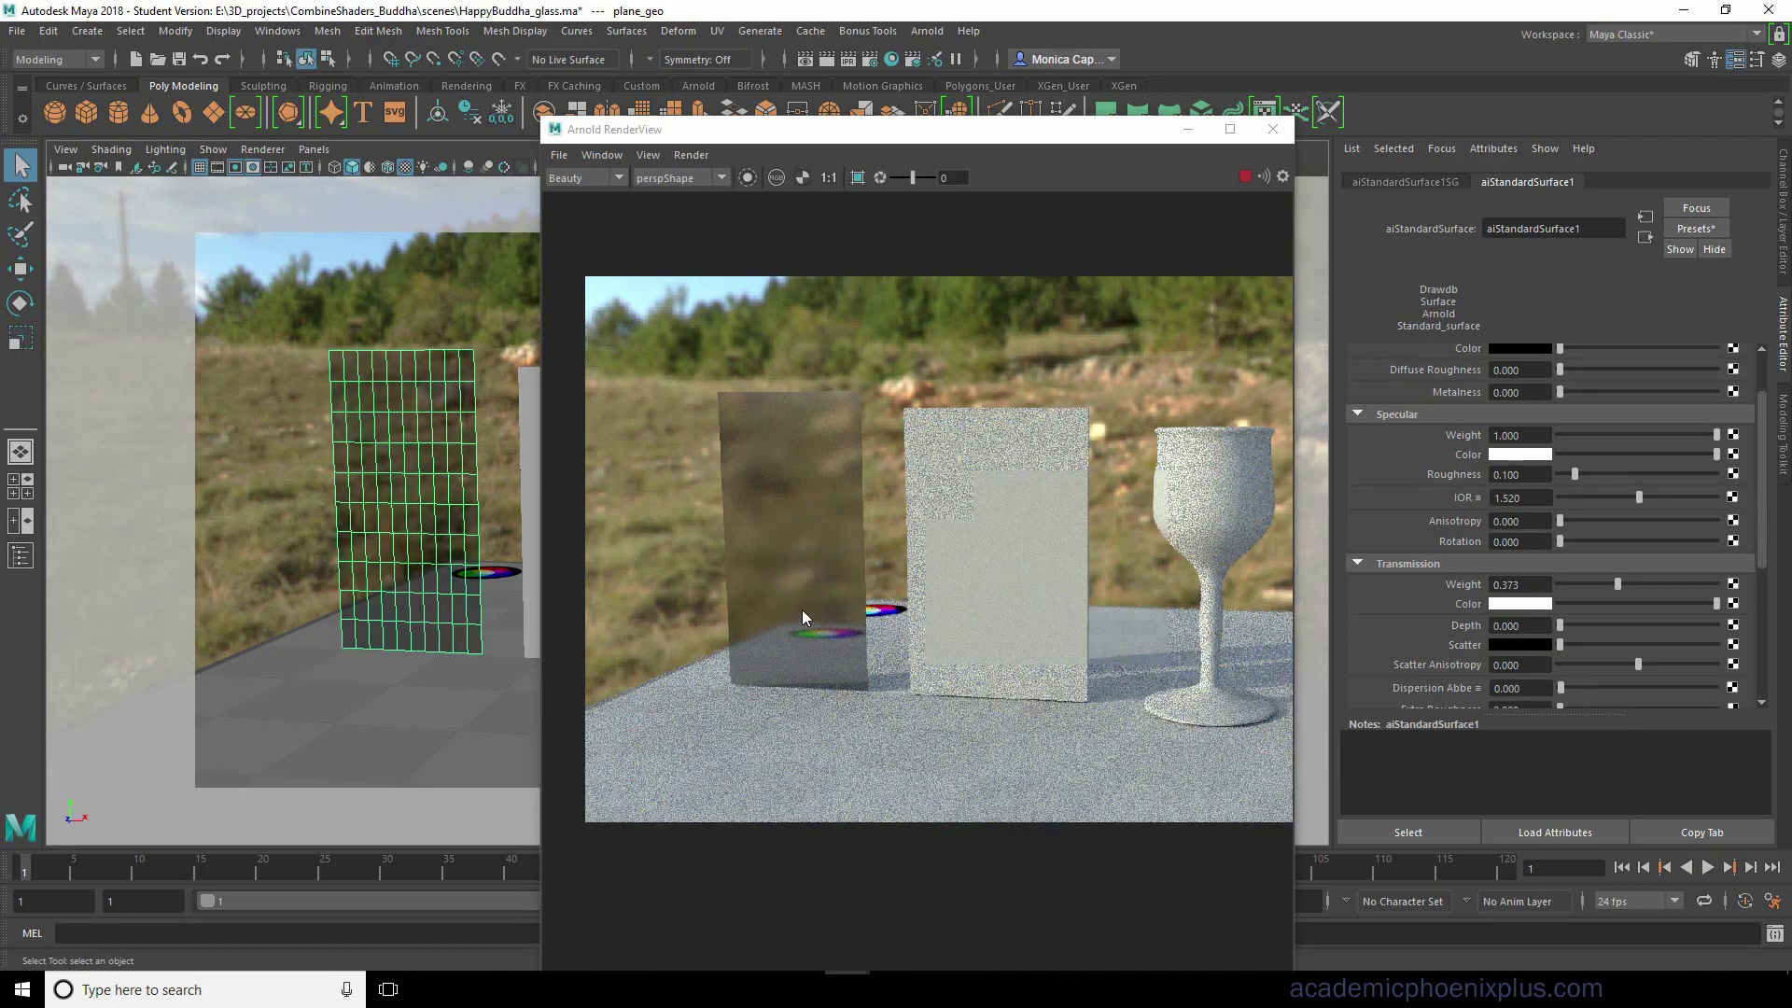
# Turn off Opaque in the Arnold settings of plane_geoShape.
pyautogui.click(437, 459)
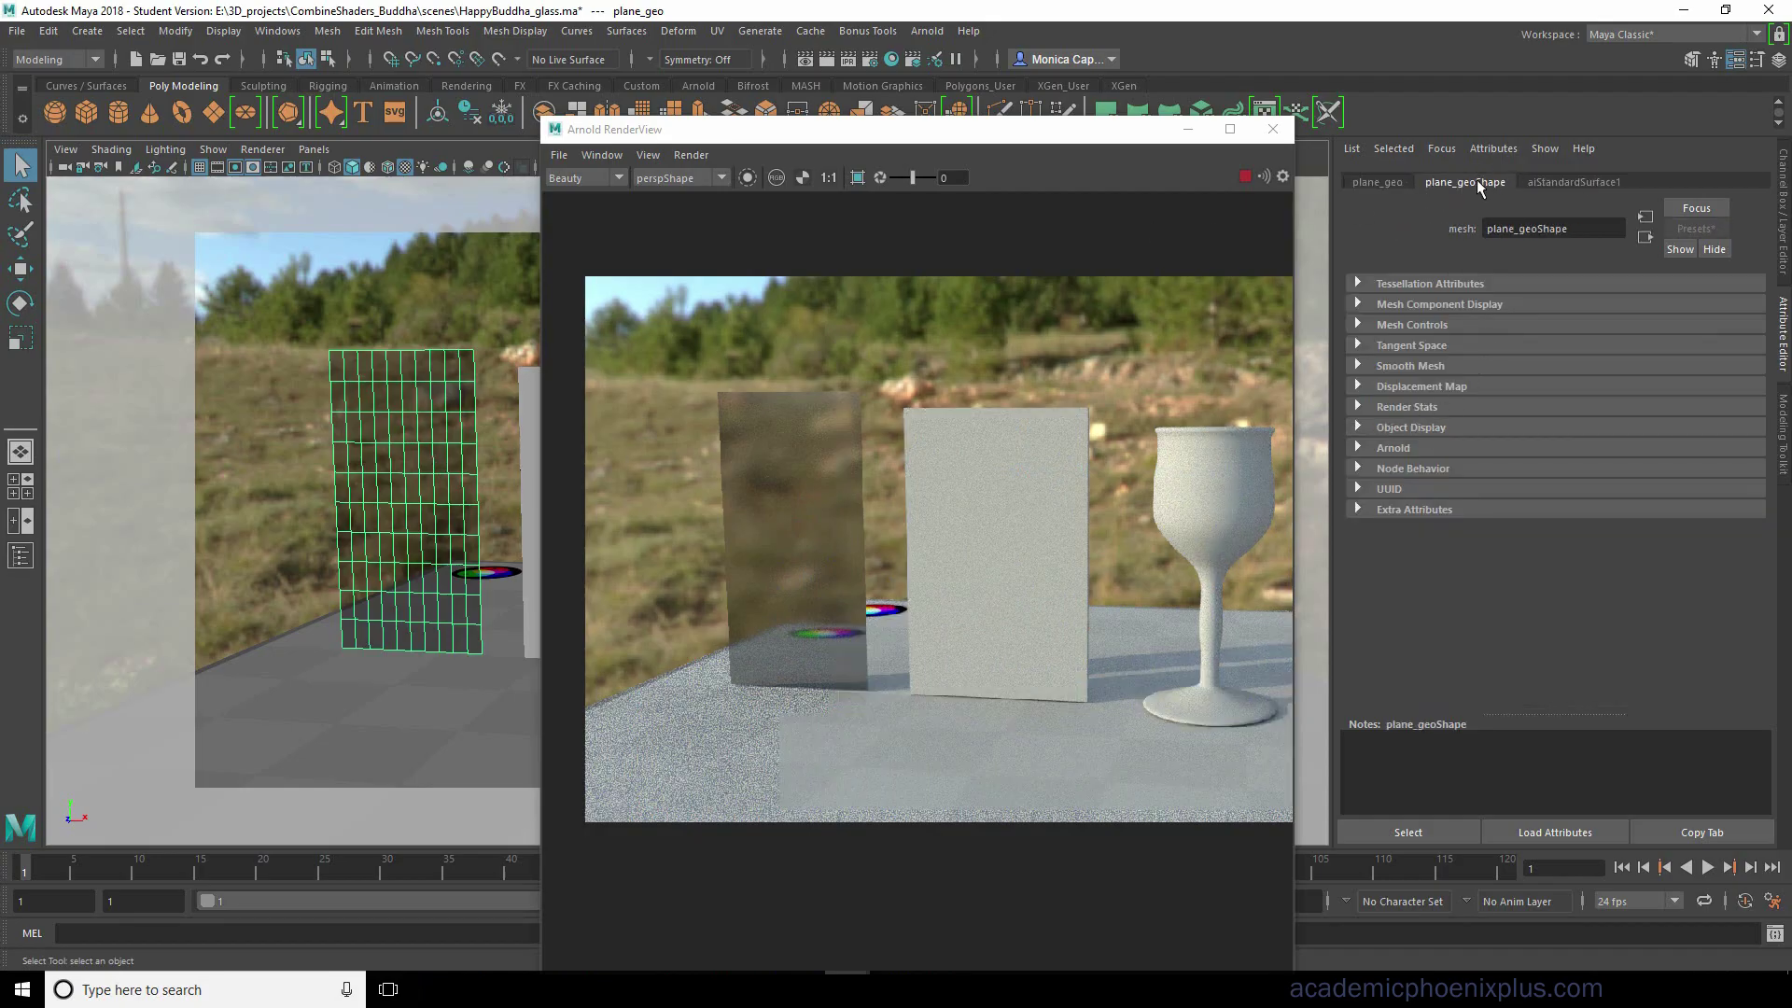
pyautogui.click(1398, 448)
pyautogui.click(1504, 494)
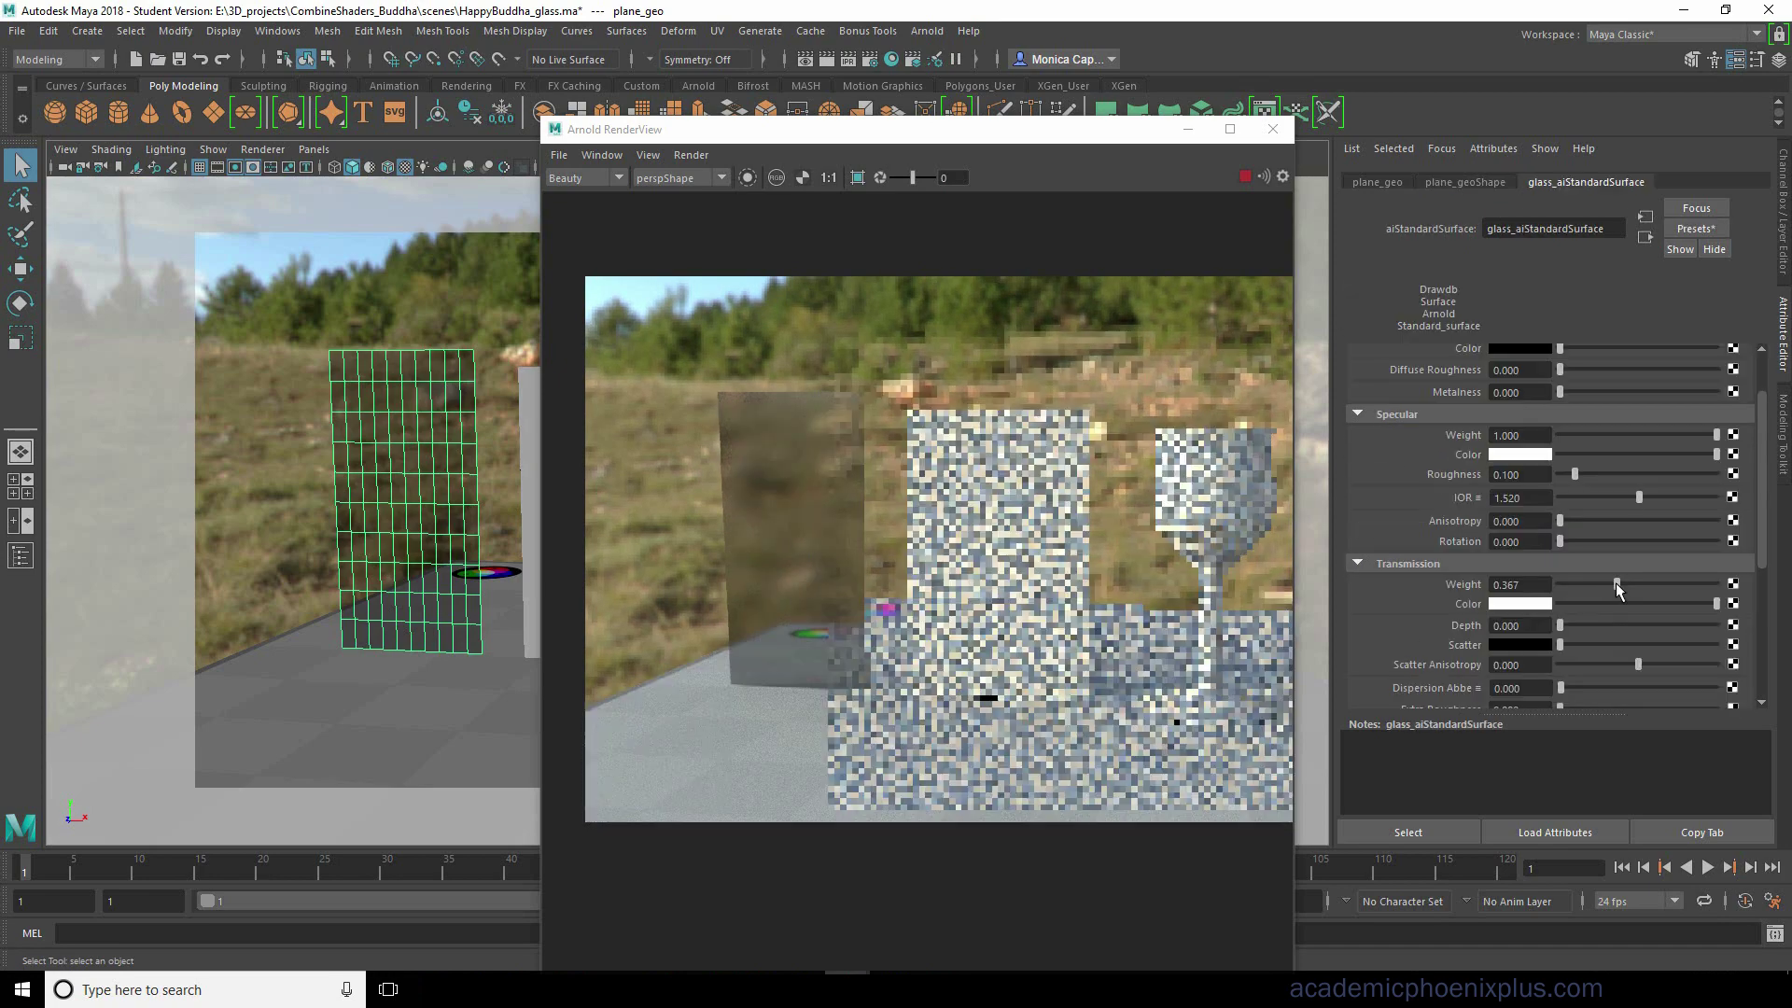
# Adjust the glass transmission weight to about 0.627 while framing the glass plane.
pyautogui.moveTo(1616, 582)
pyautogui.mouseDown()
pyautogui.moveTo(1583, 588)
pyautogui.moveTo(1618, 584)
pyautogui.mouseUp()
pyautogui.keyDown('alt'); pyautogui.moveTo(383, 513); pyautogui.dragTo(431, 547, button='right'); pyautogui.keyUp('alt')
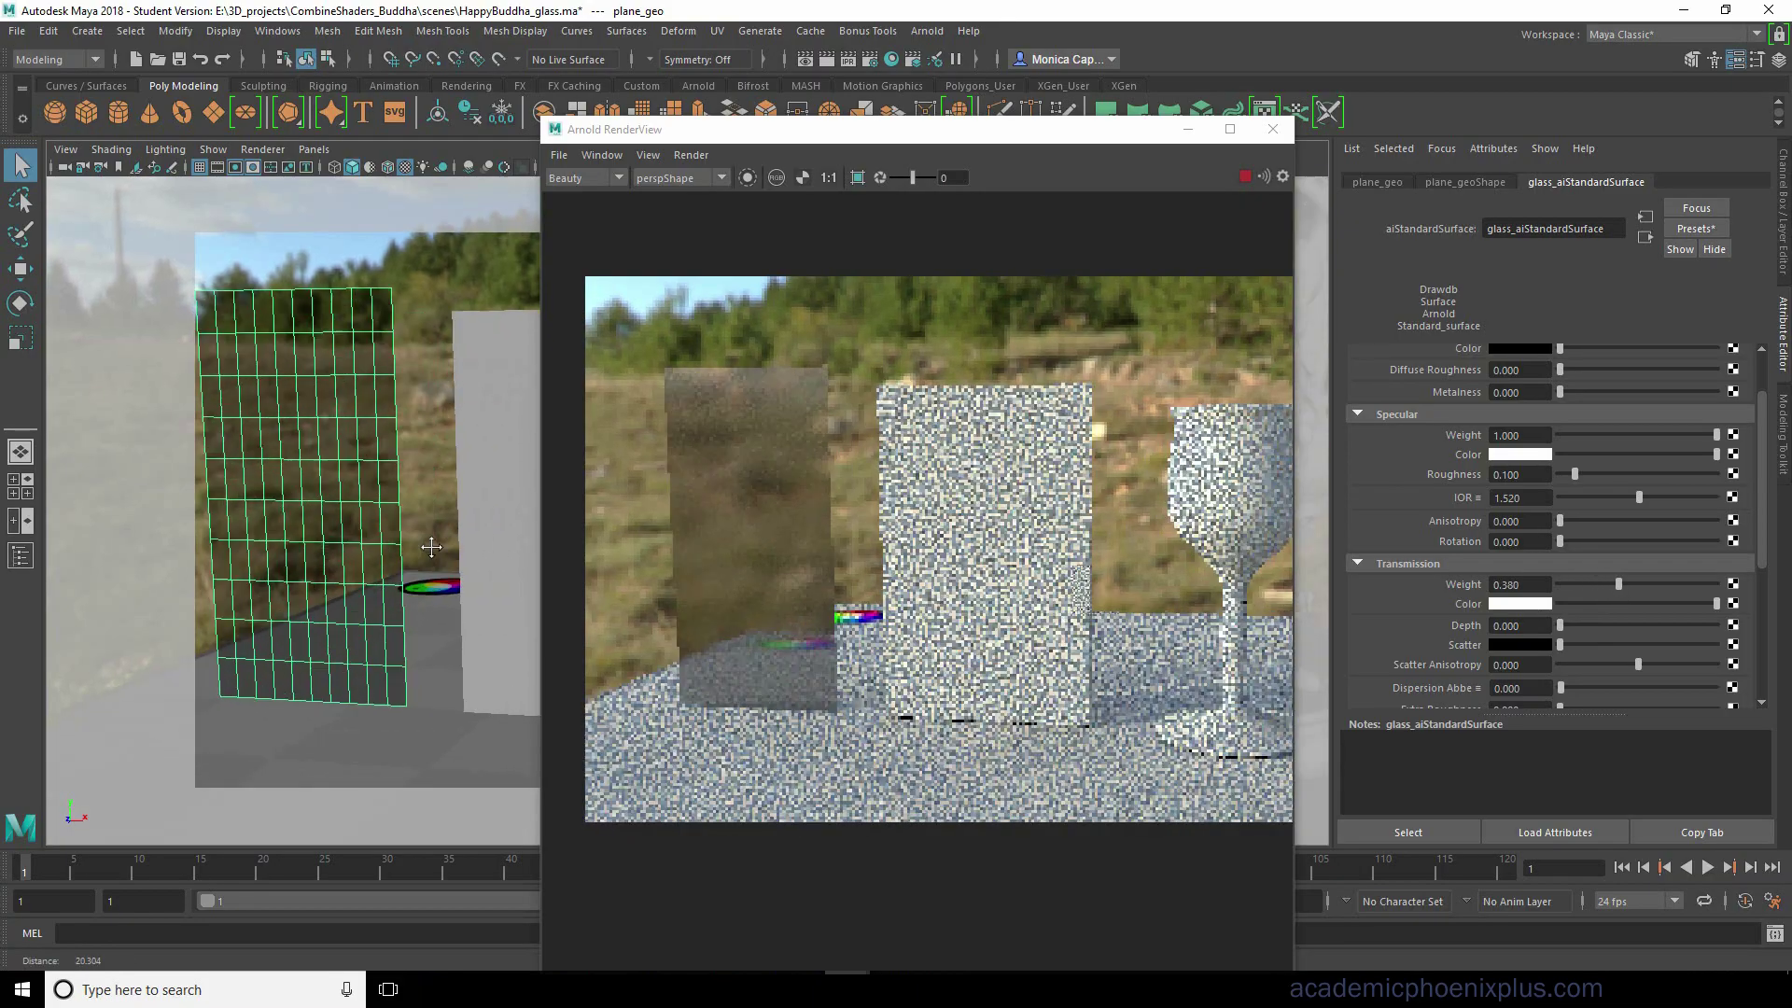
pyautogui.keyDown('alt'); pyautogui.moveTo(431, 547); pyautogui.dragTo(490, 556); pyautogui.keyUp('alt')
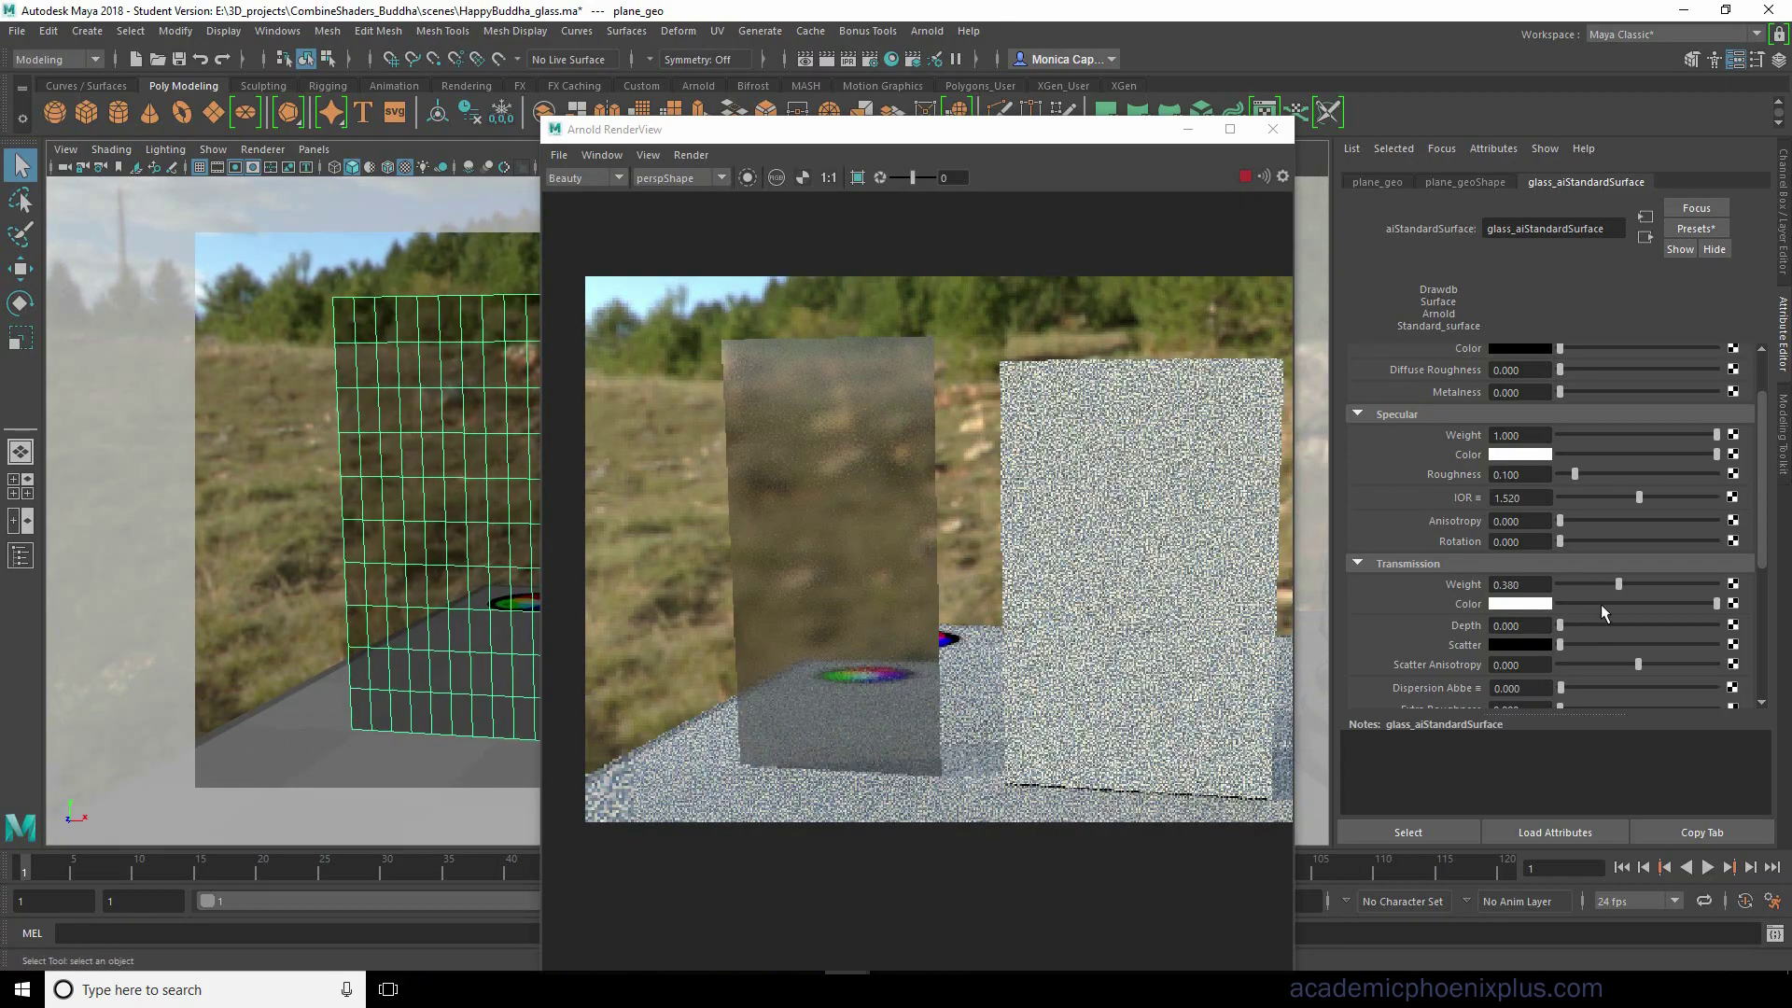
pyautogui.moveTo(1619, 583); pyautogui.dragTo(1725, 584)
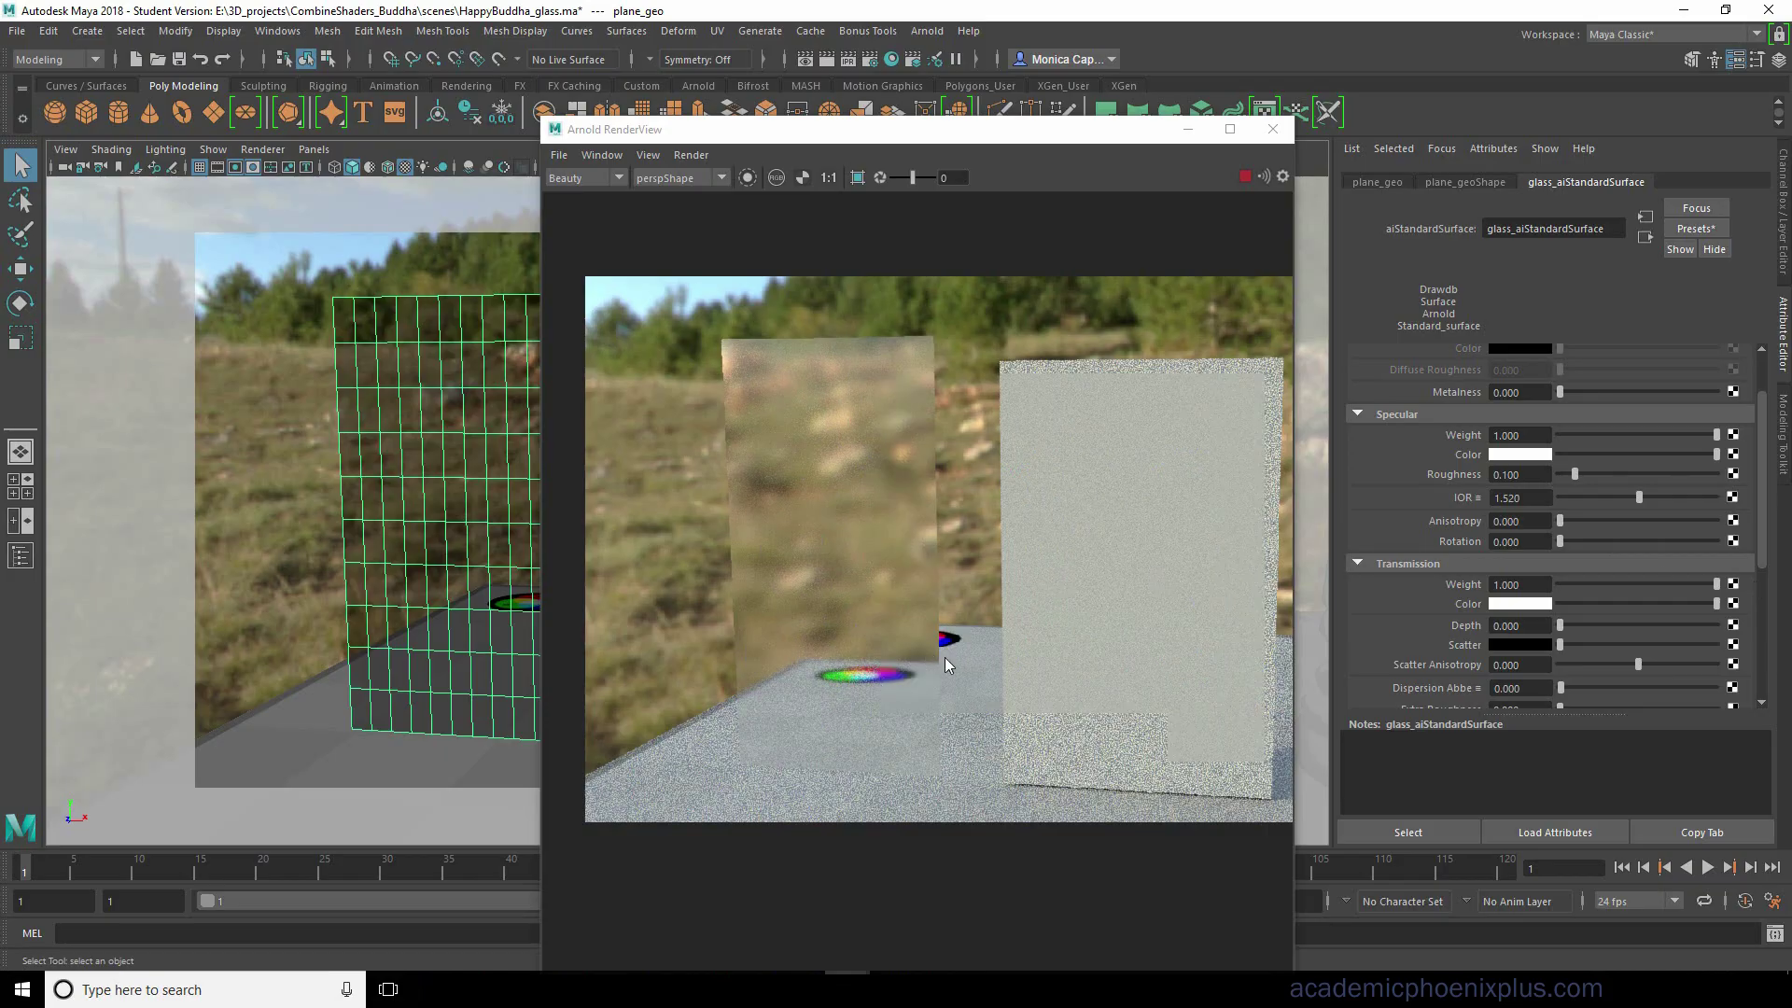
pyautogui.moveTo(1716, 586); pyautogui.dragTo(1657, 585)
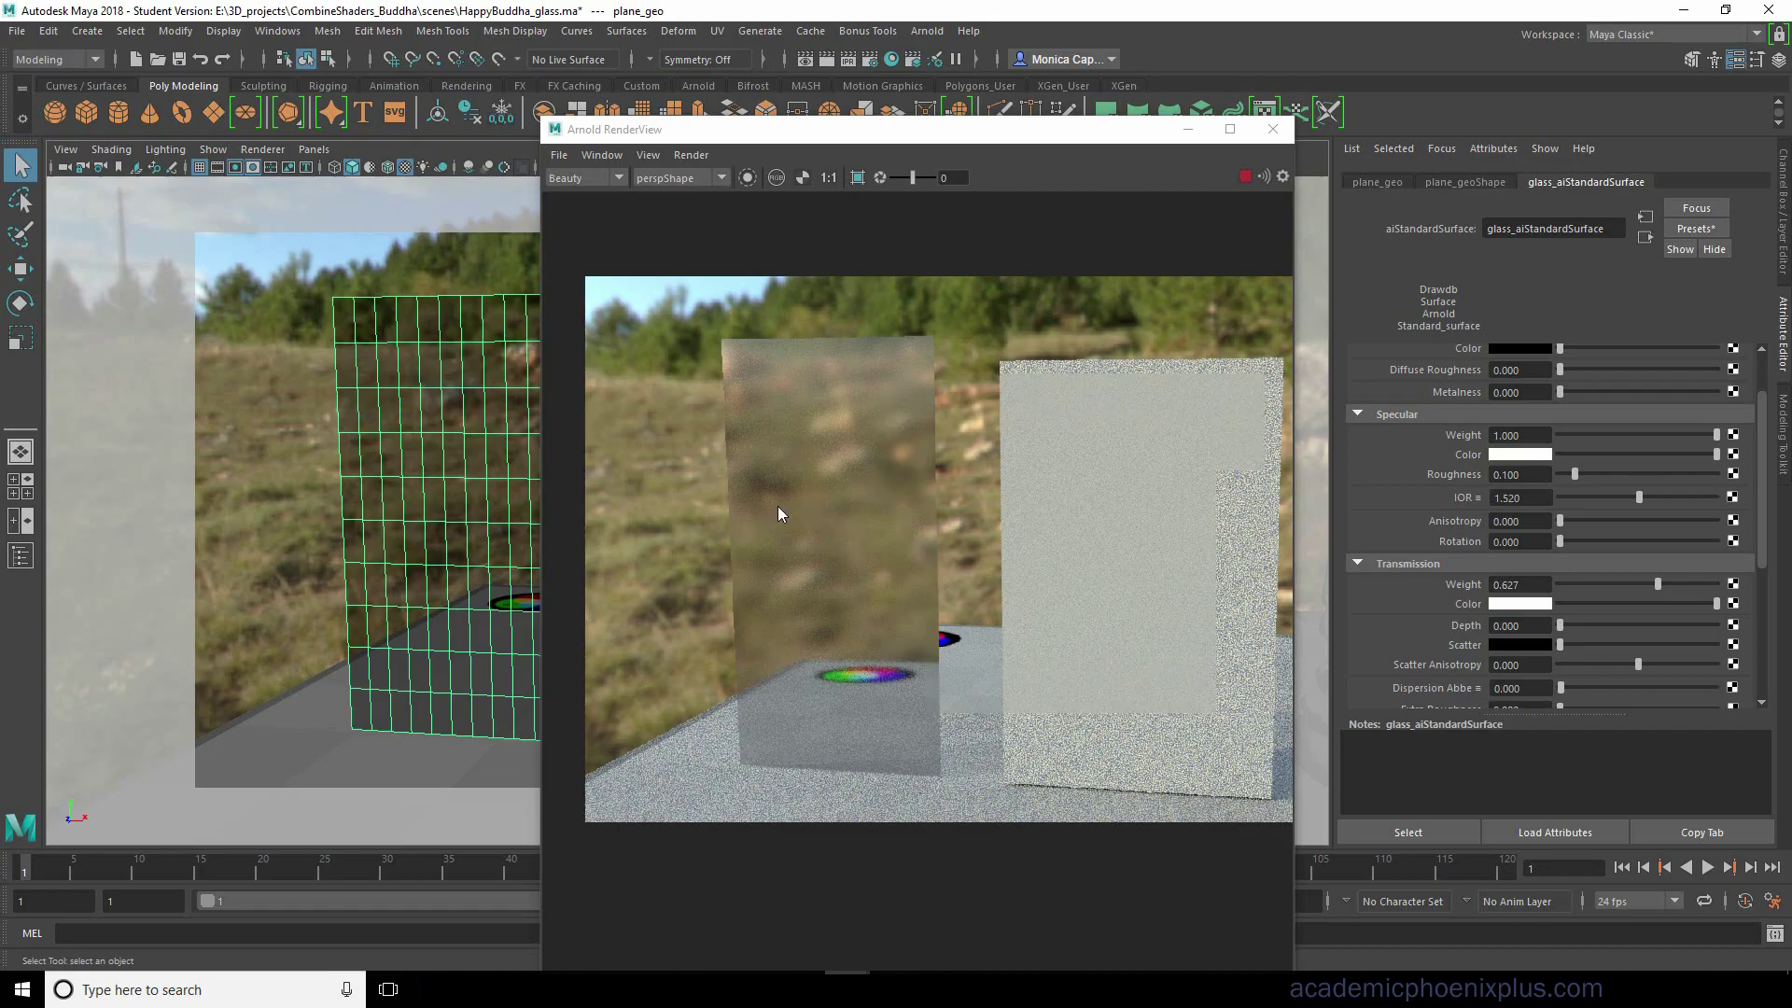
# Set transmission weight to 1.0 and undo a trial geometry opacity change, keeping opacity full.
pyautogui.moveTo(1627, 584)
pyautogui.mouseDown()
pyautogui.moveTo(1575, 581)
pyautogui.moveTo(1629, 585)
pyautogui.mouseUp()
pyautogui.scroll(-5, 1764, 564)
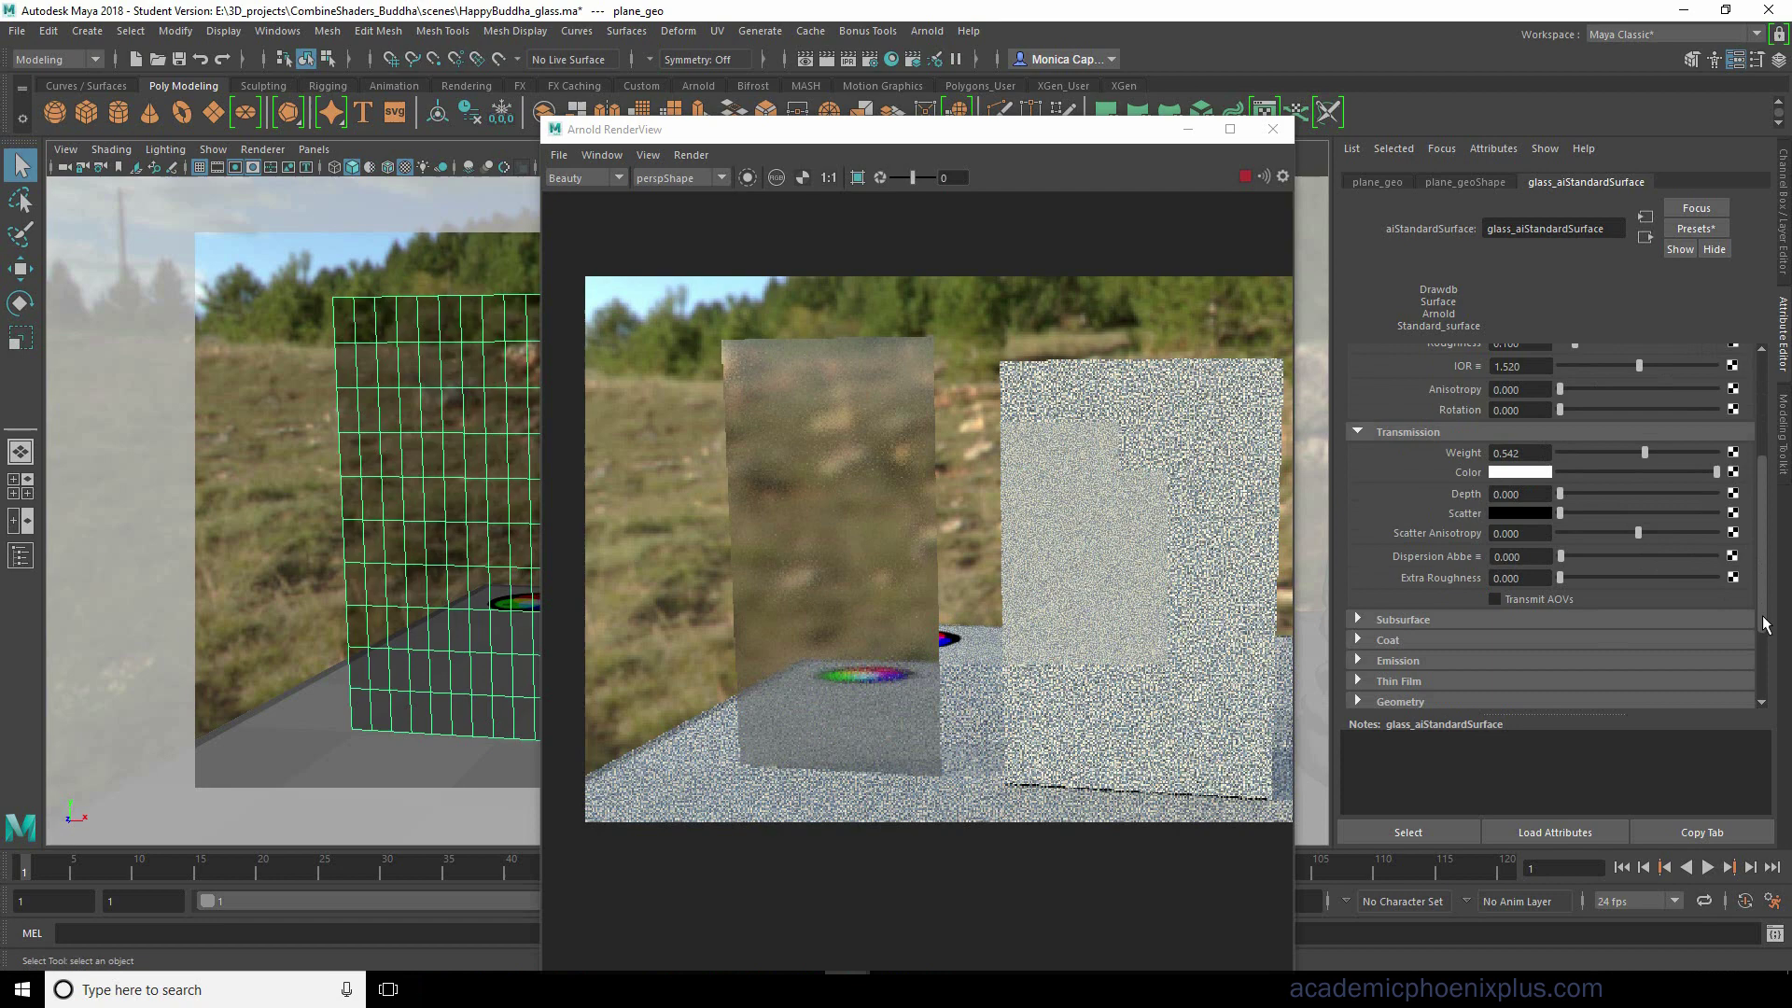
pyautogui.click(1401, 574)
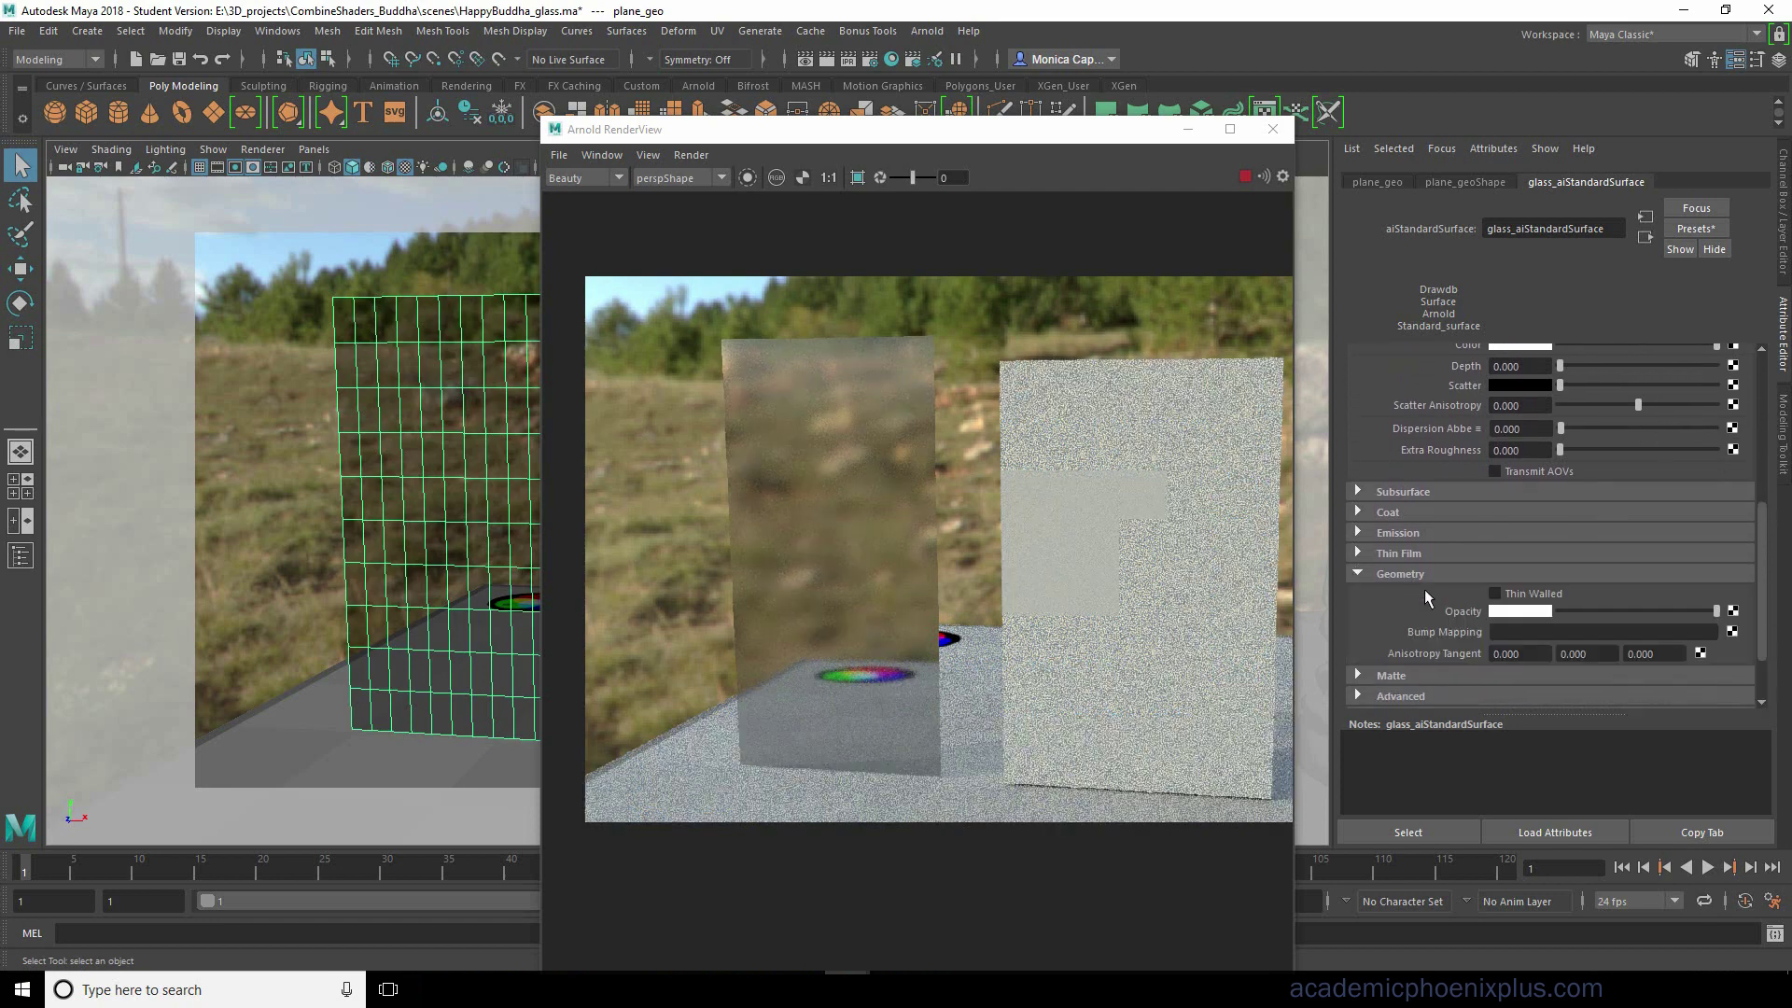
pyautogui.moveTo(1706, 607); pyautogui.dragTo(1607, 611)
pyautogui.hotkey('ctrl', 'z')
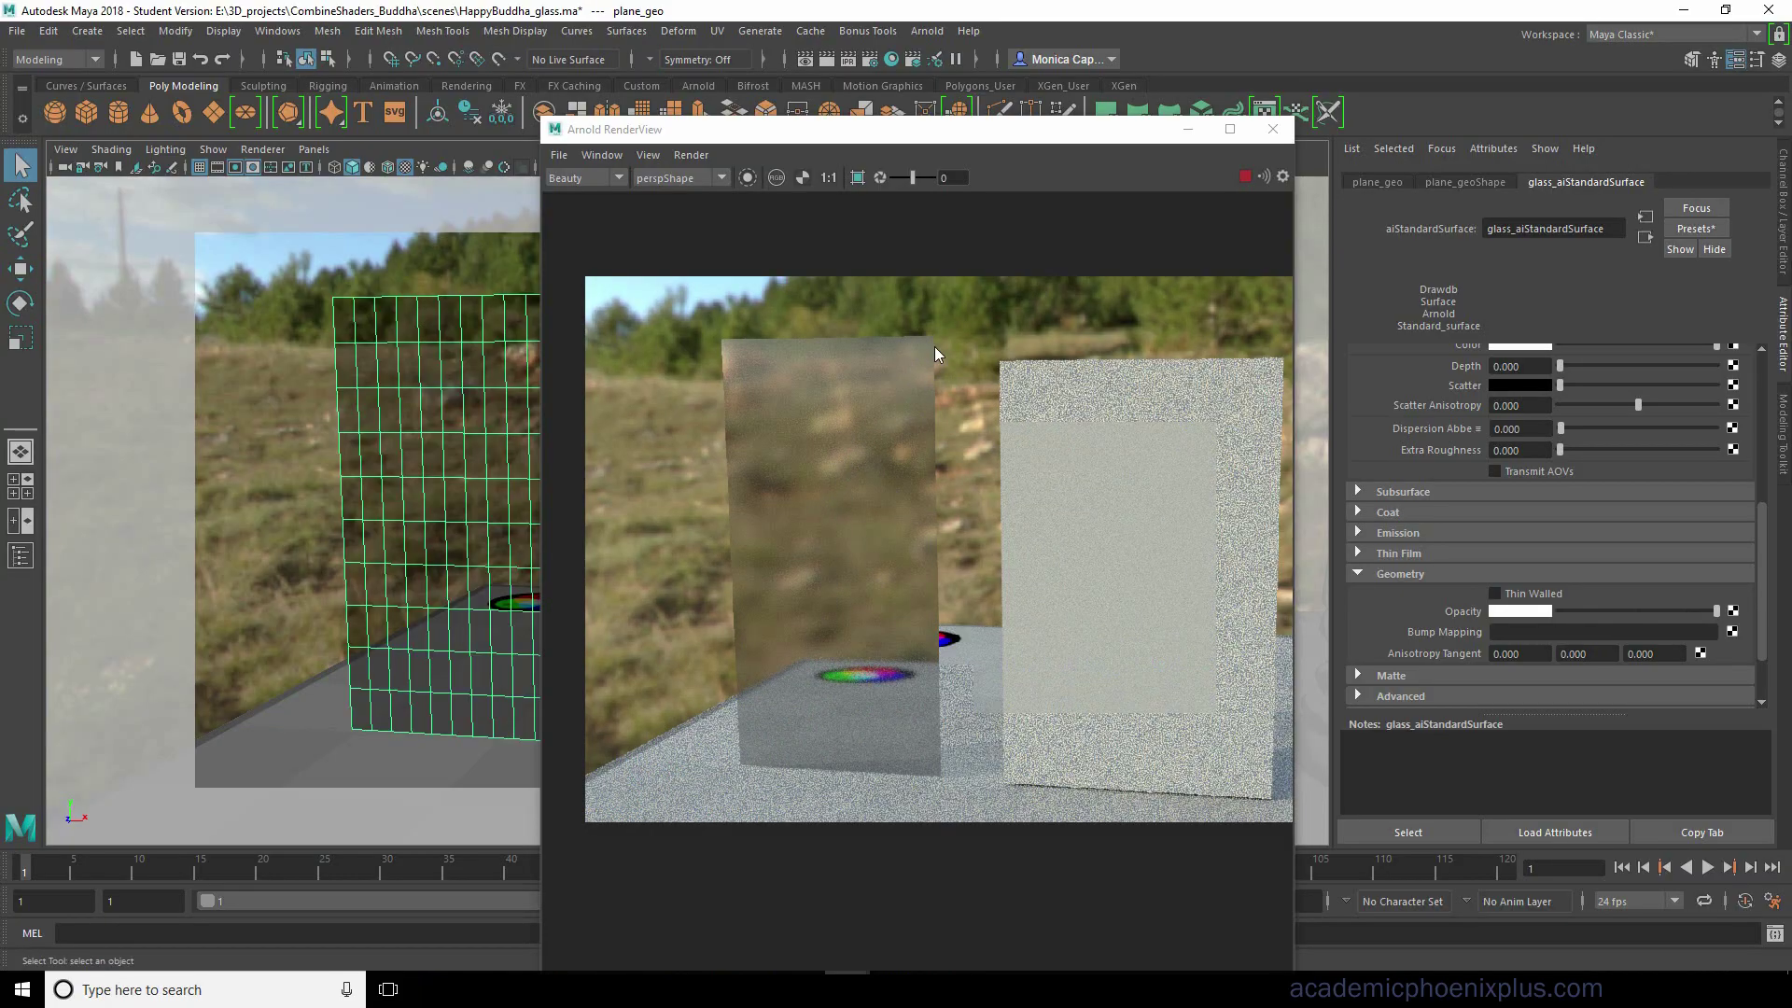
pyautogui.click(1361, 572)
pyautogui.scroll(5, 1758, 512)
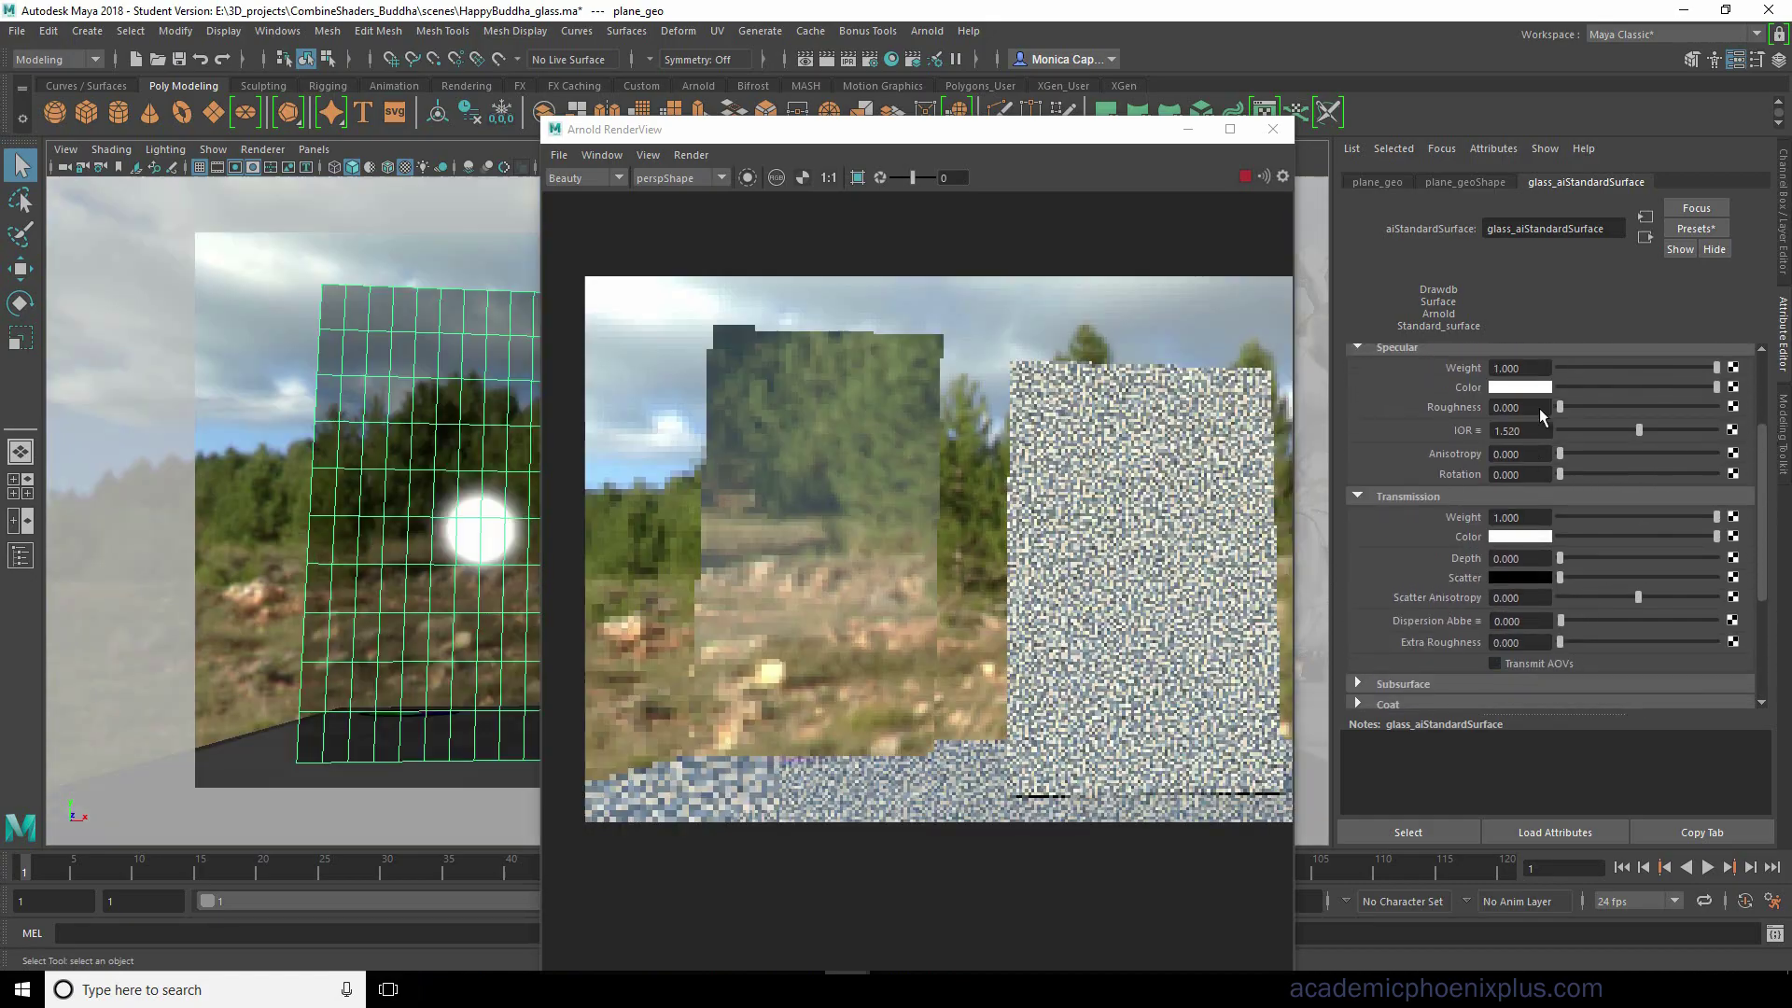
# Set the glass specular roughness to 0.036 after trying about 0.102.
pyautogui.click(1513, 409)
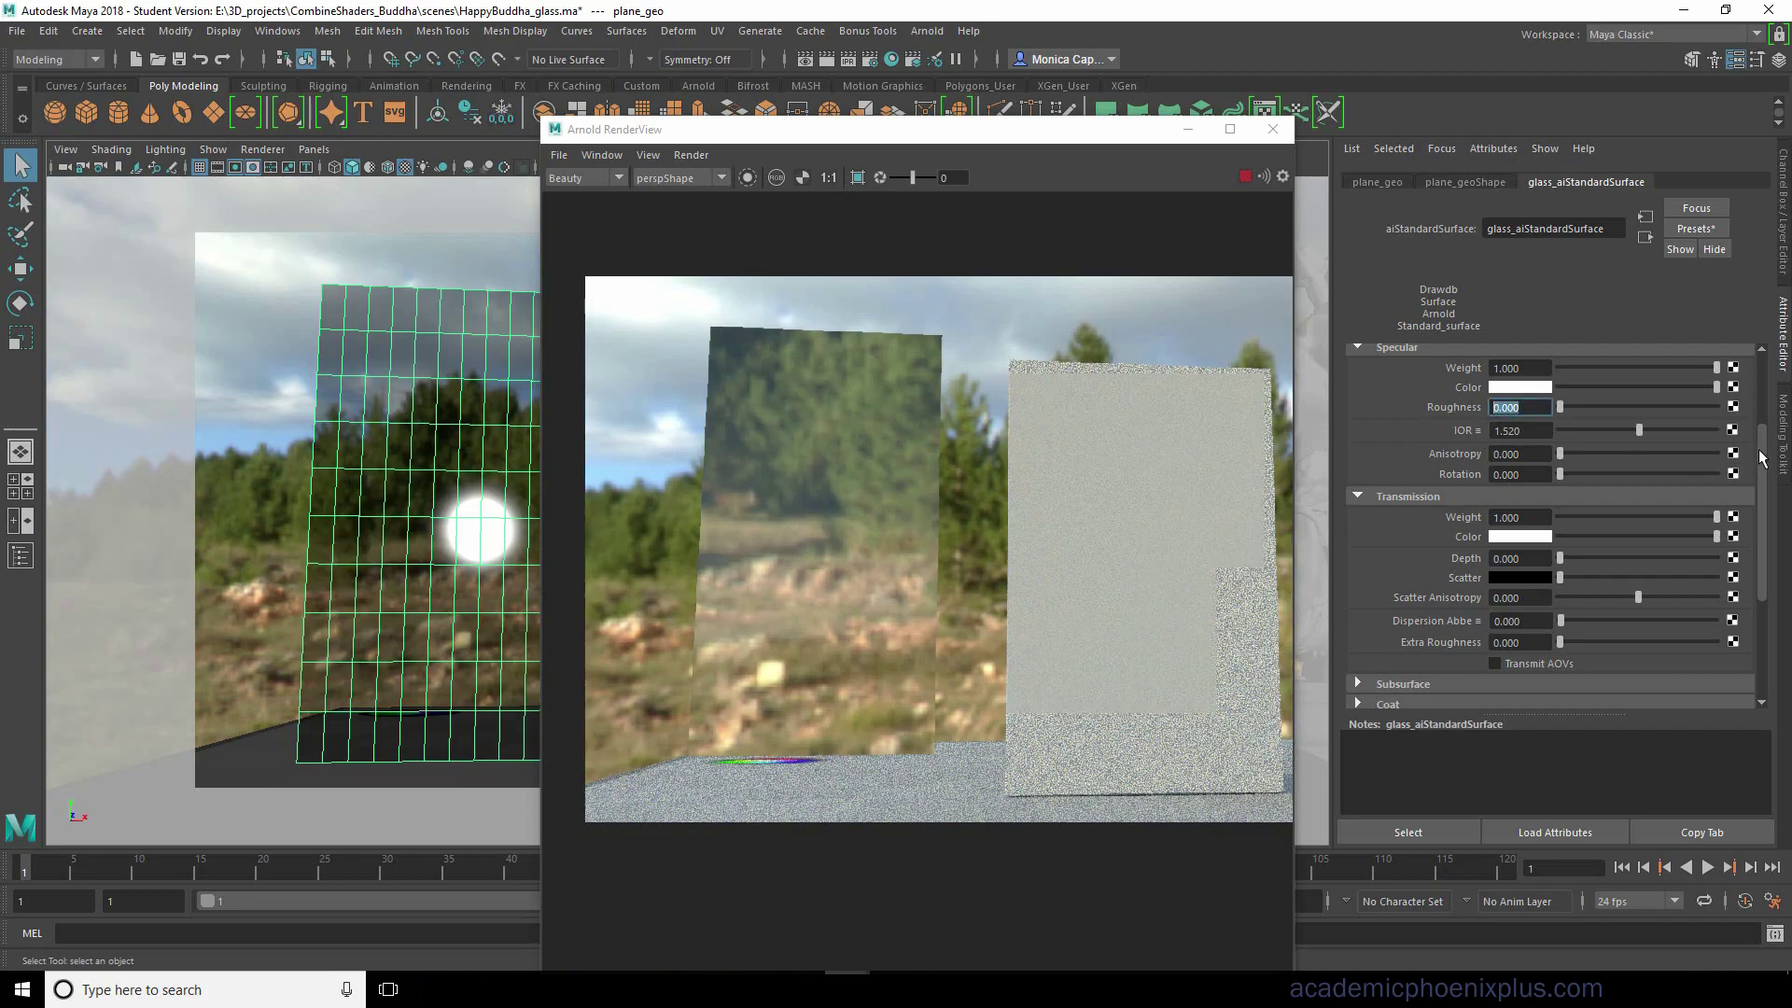
pyautogui.scroll(1, 1528, 460)
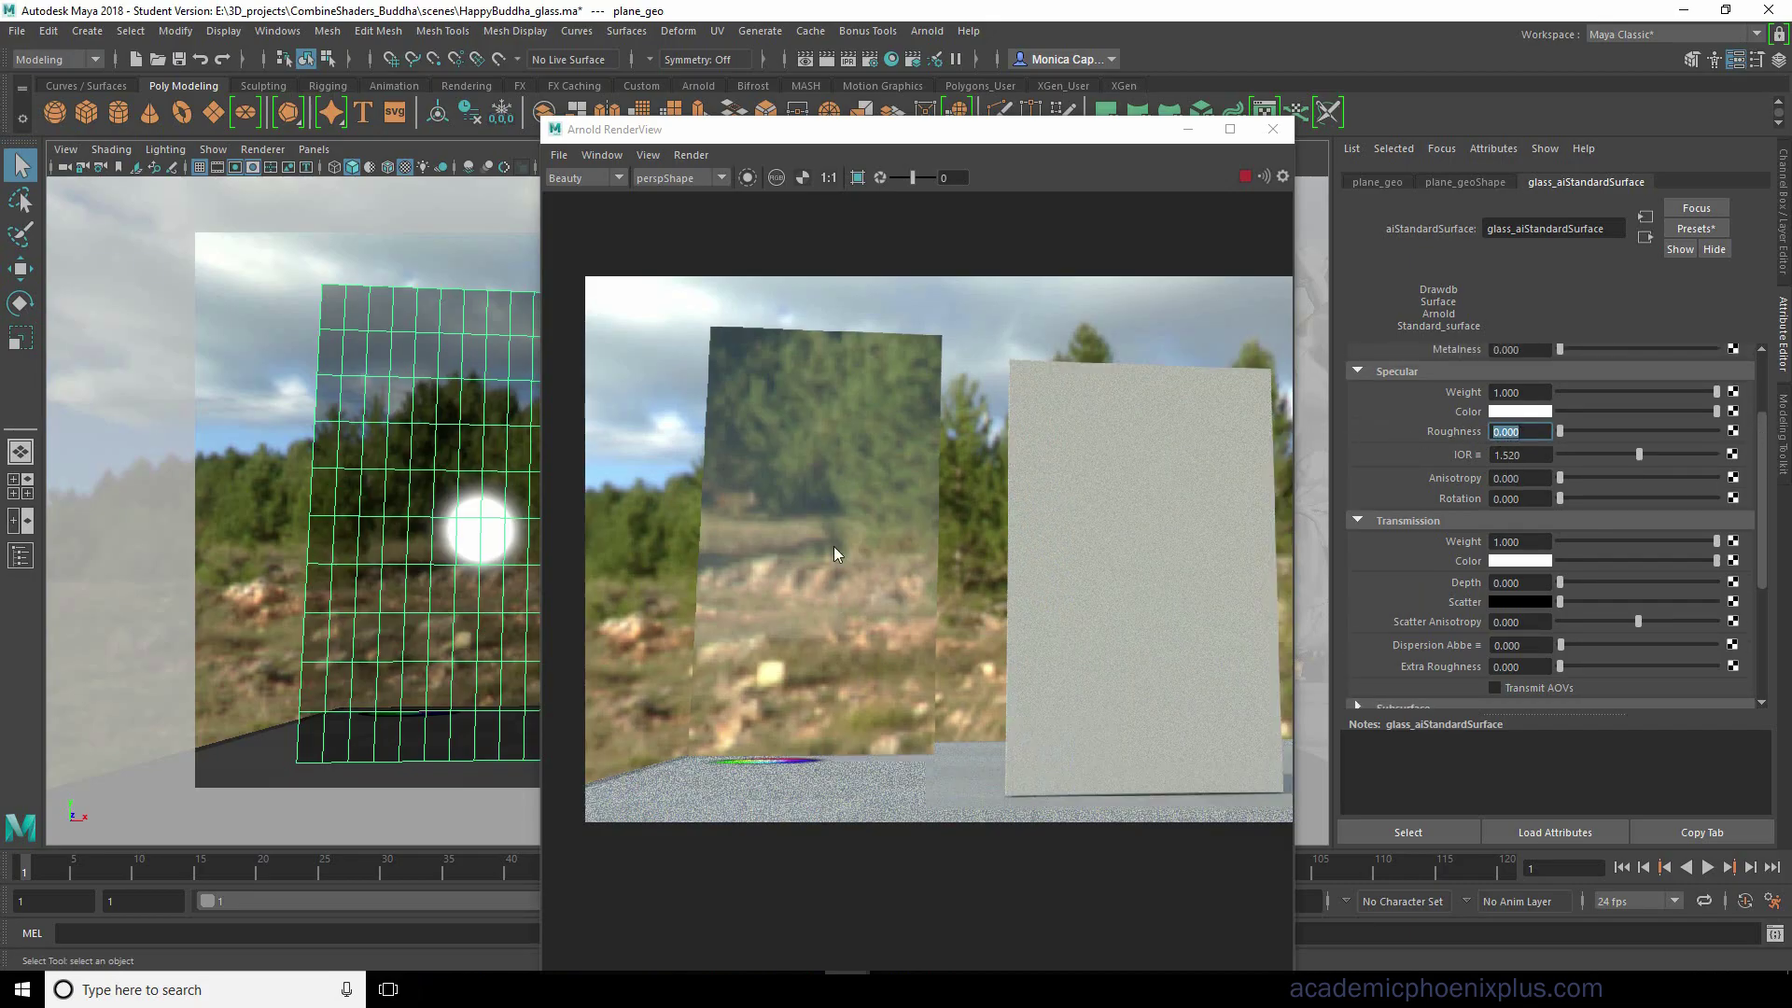
pyautogui.moveTo(1561, 431); pyautogui.dragTo(1575, 431)
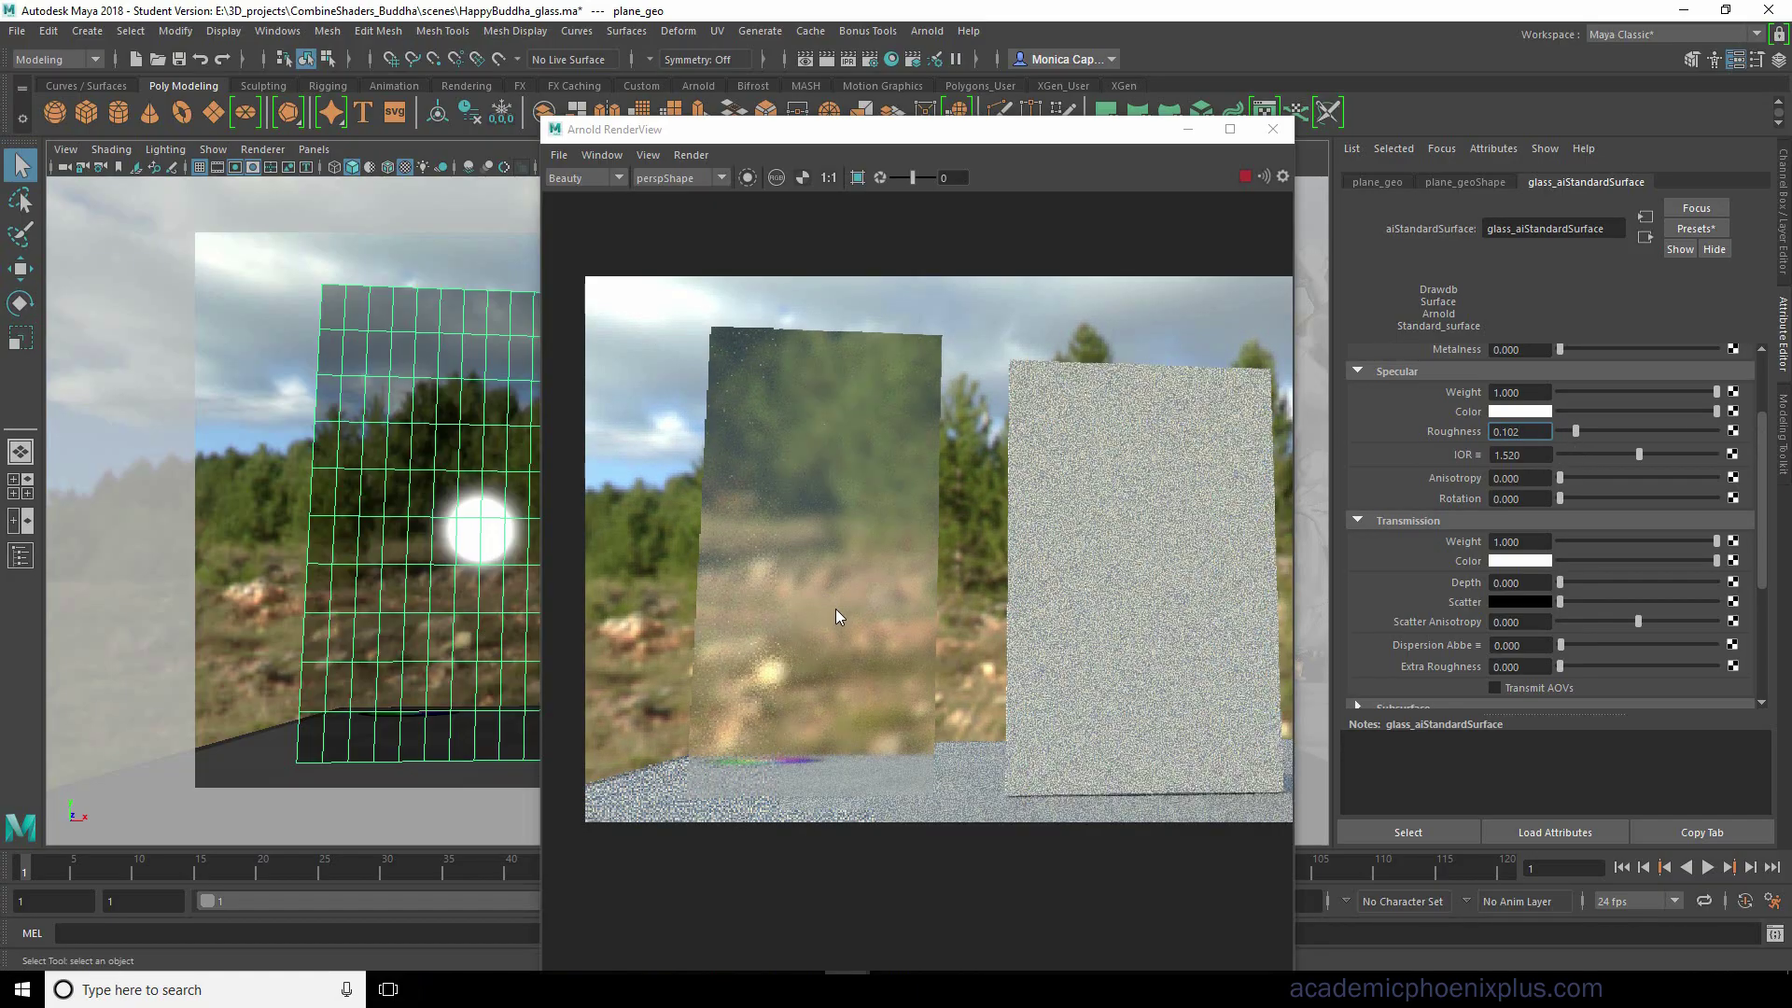
pyautogui.moveTo(1575, 432); pyautogui.dragTo(1565, 432)
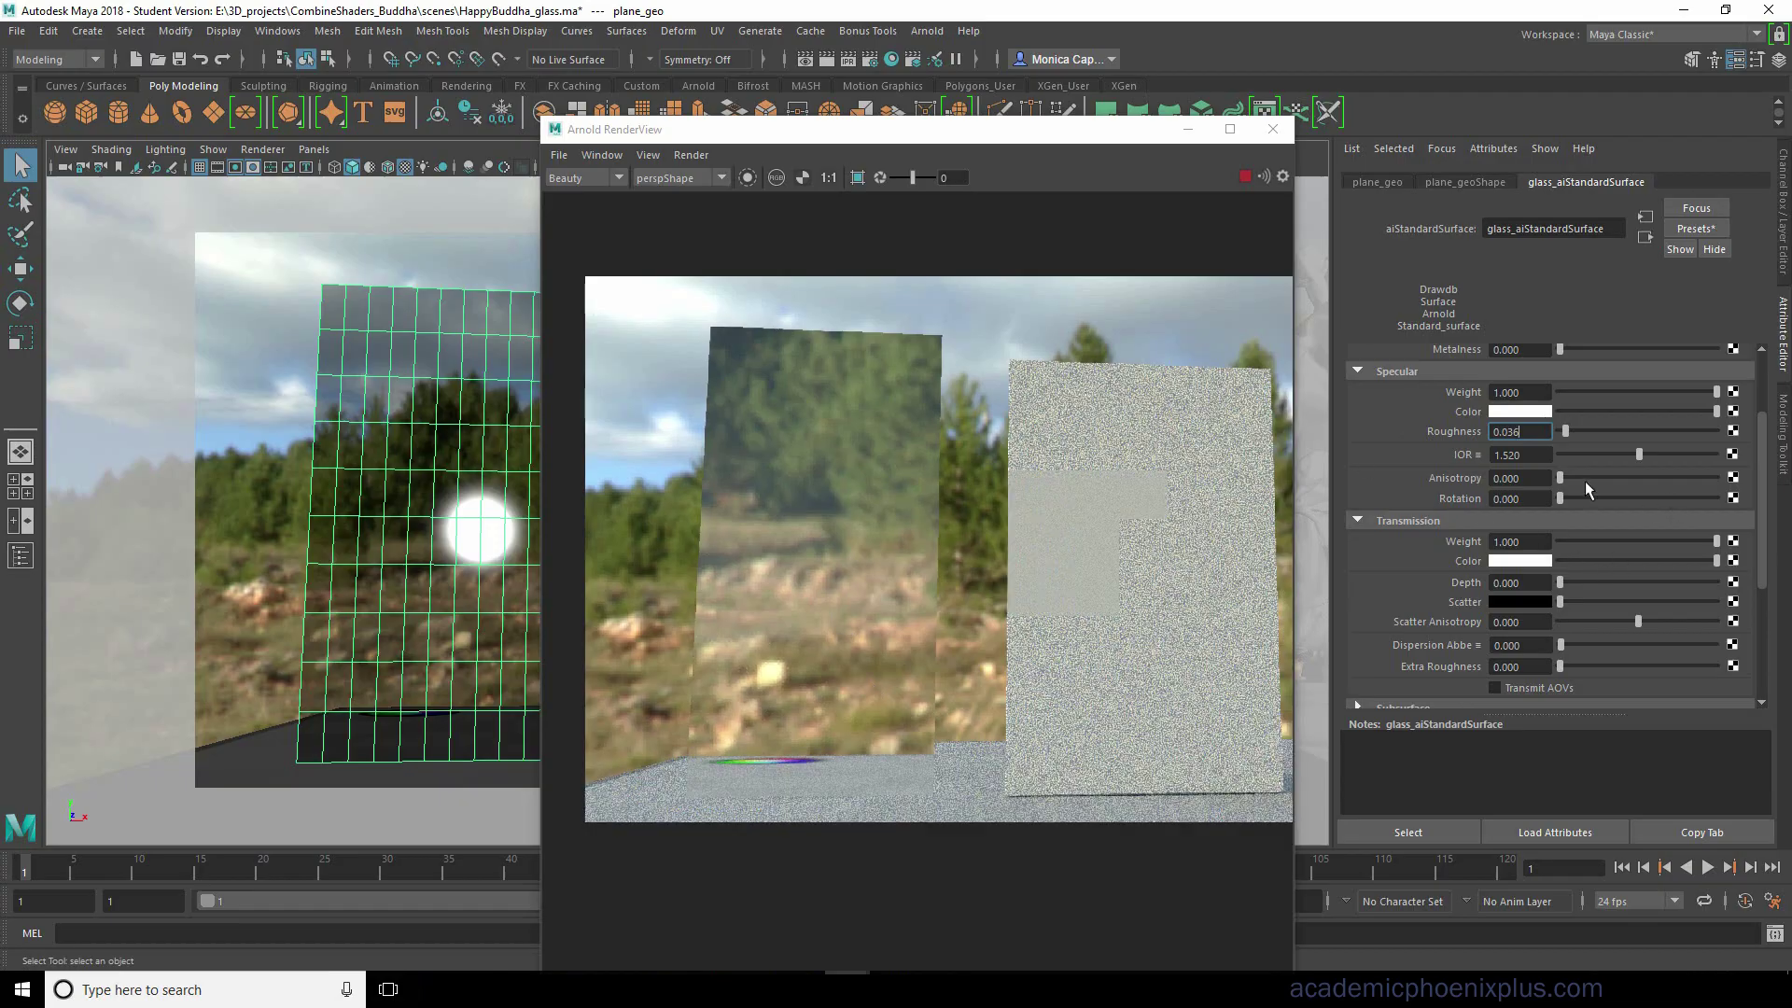
# Try an IOR of 1.262, then revert it to 1.520.
pyautogui.doubleClick(1544, 450)
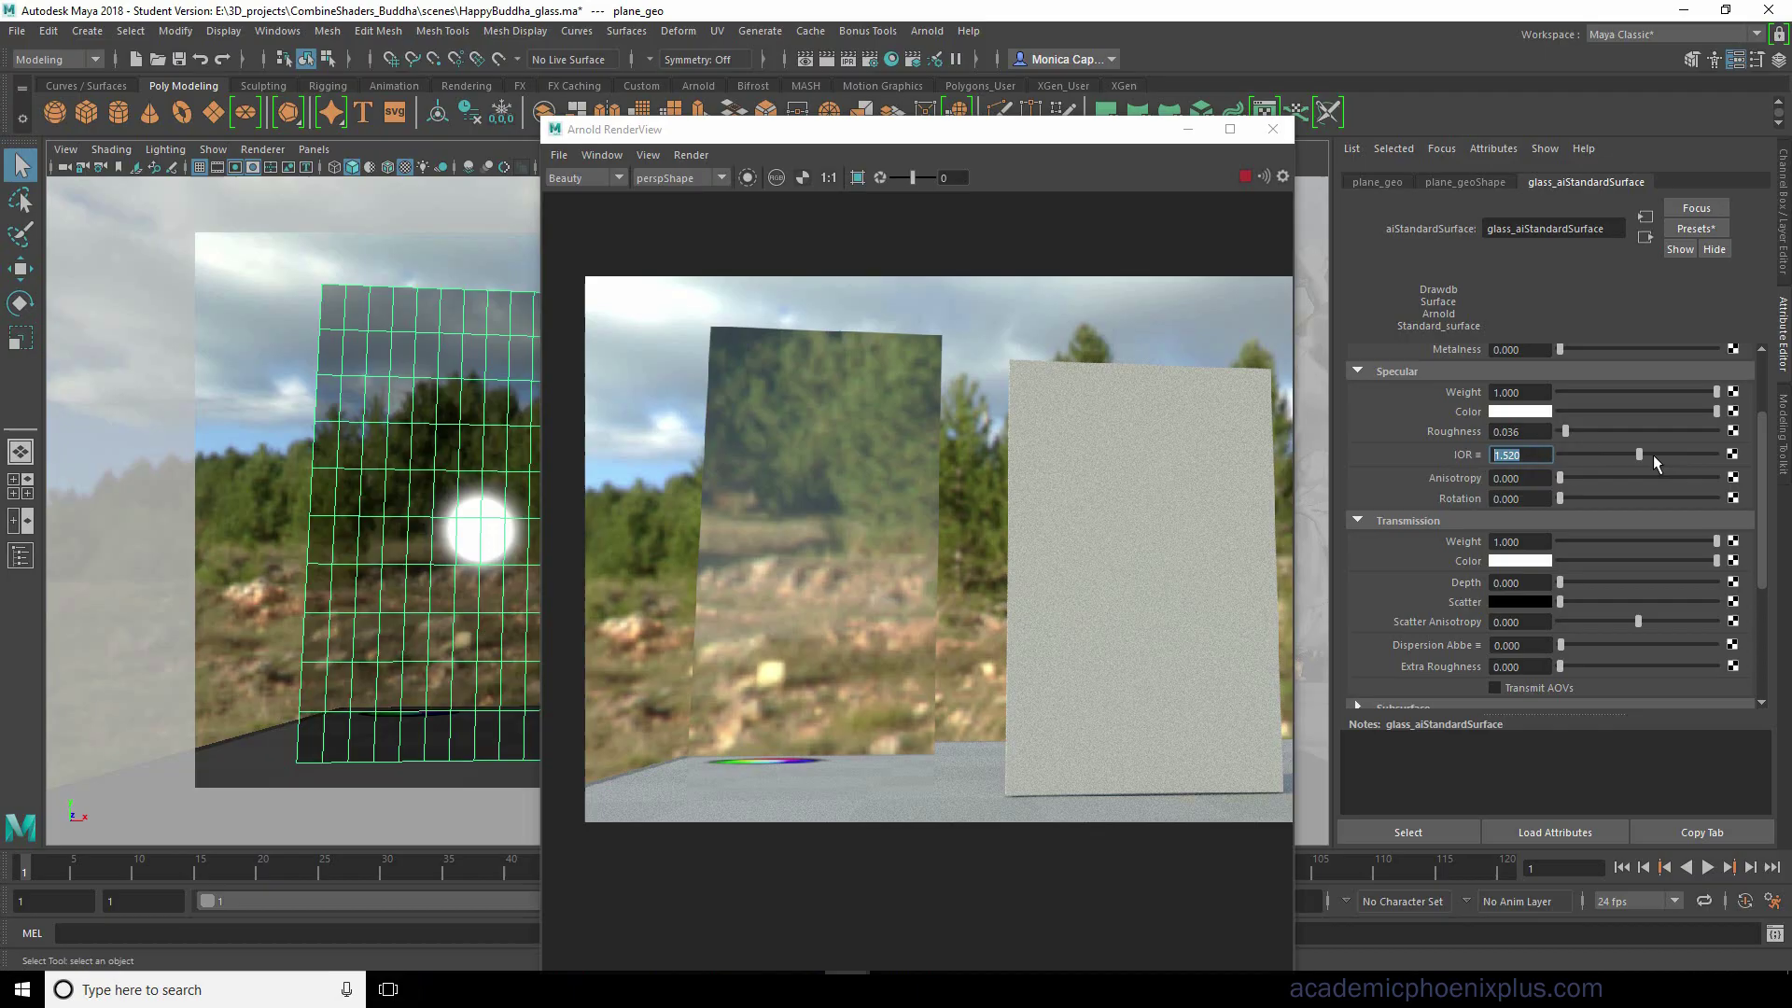
pyautogui.moveTo(1655, 464); pyautogui.dragTo(1629, 462)
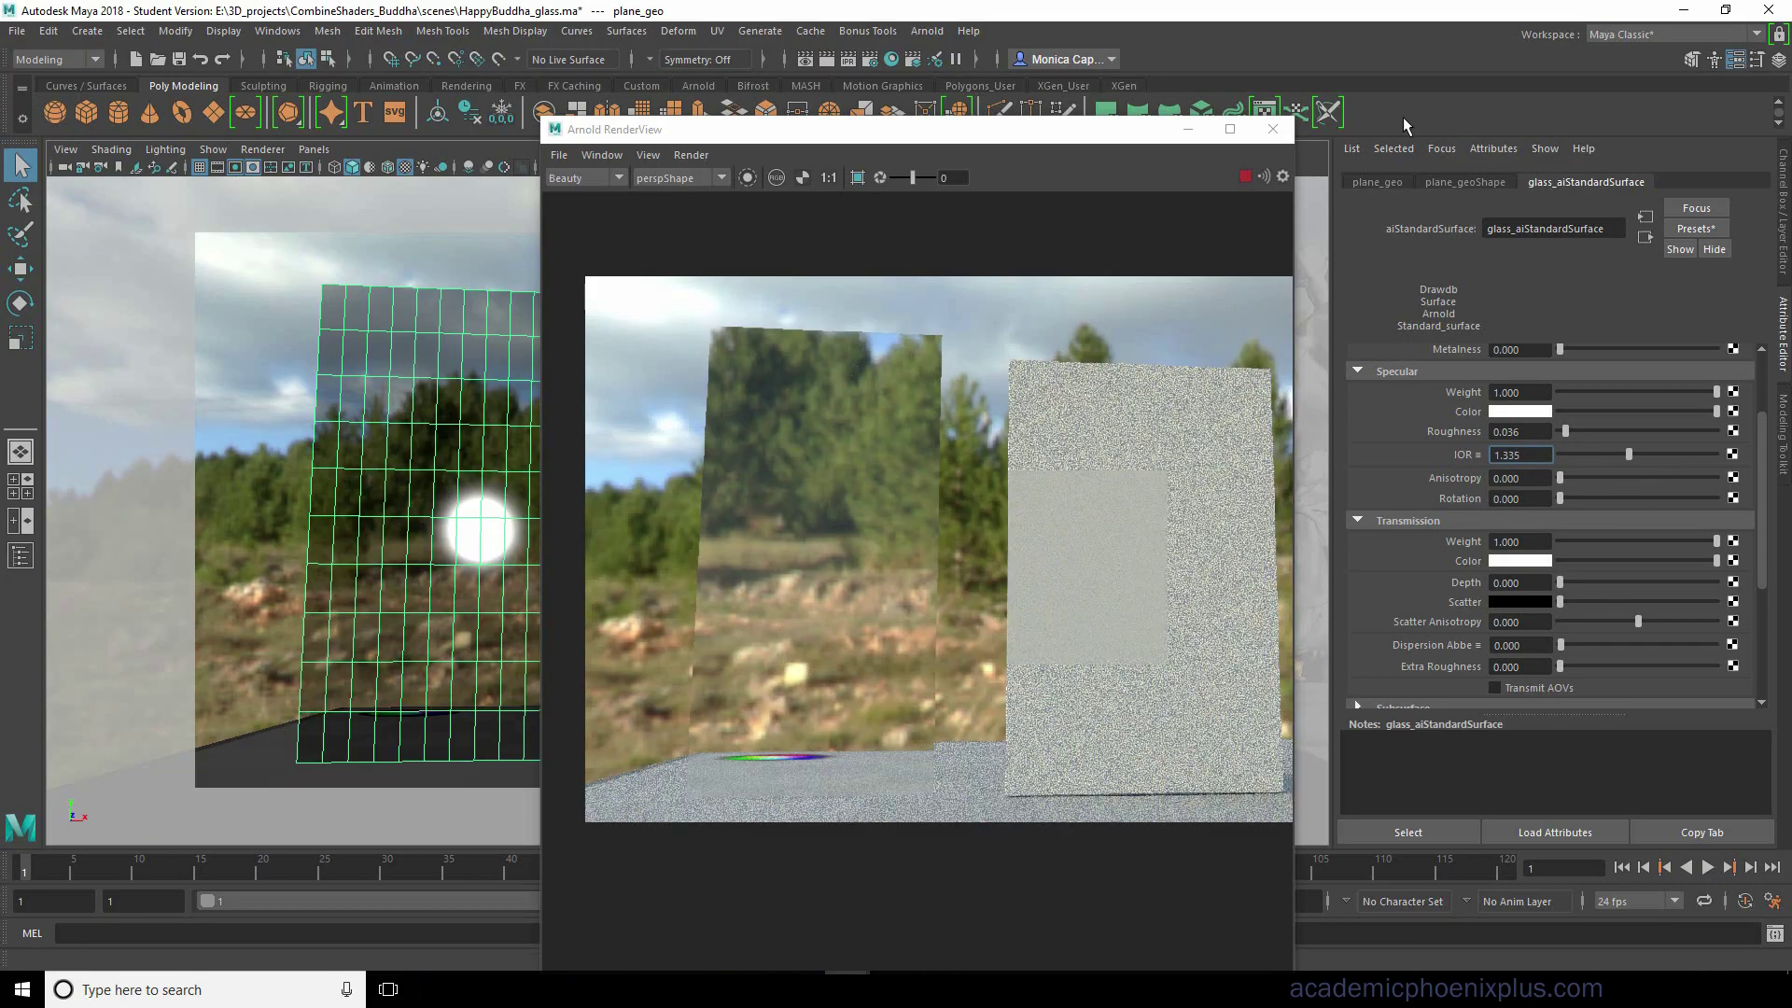
pyautogui.click(1005, 142)
pyautogui.hotkey('ctrl', 'z')
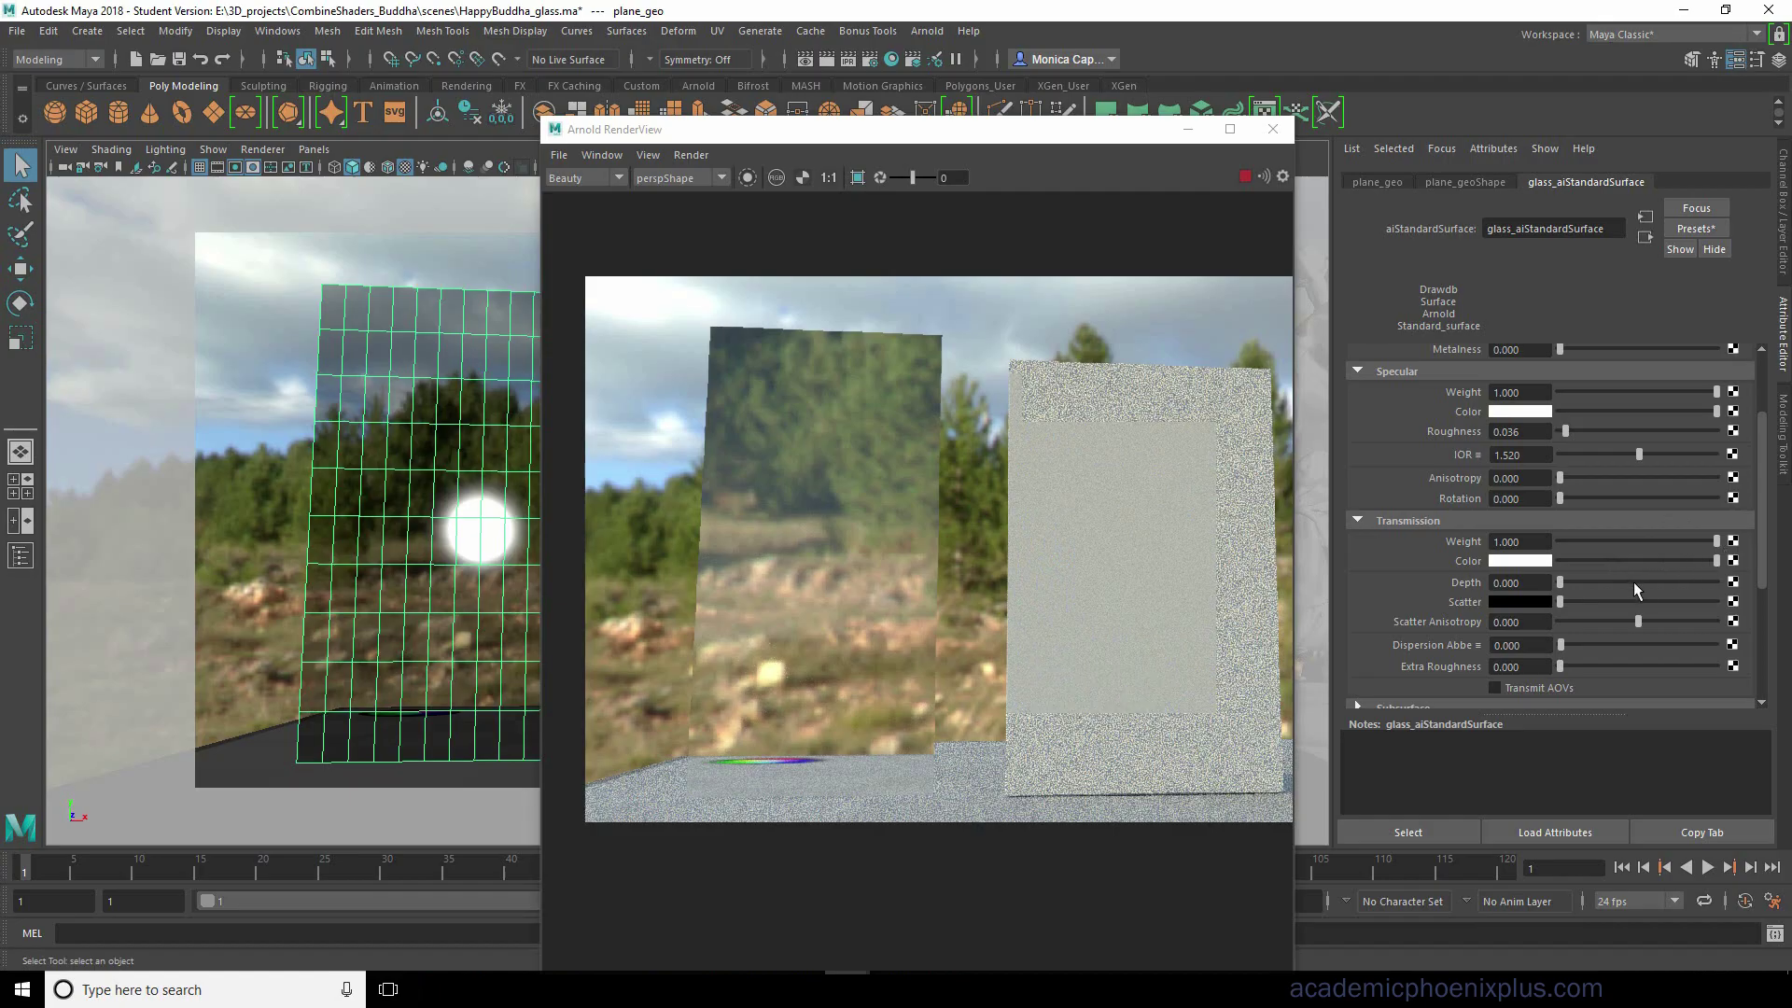
pyautogui.click(1521, 561)
pyautogui.click(1501, 515)
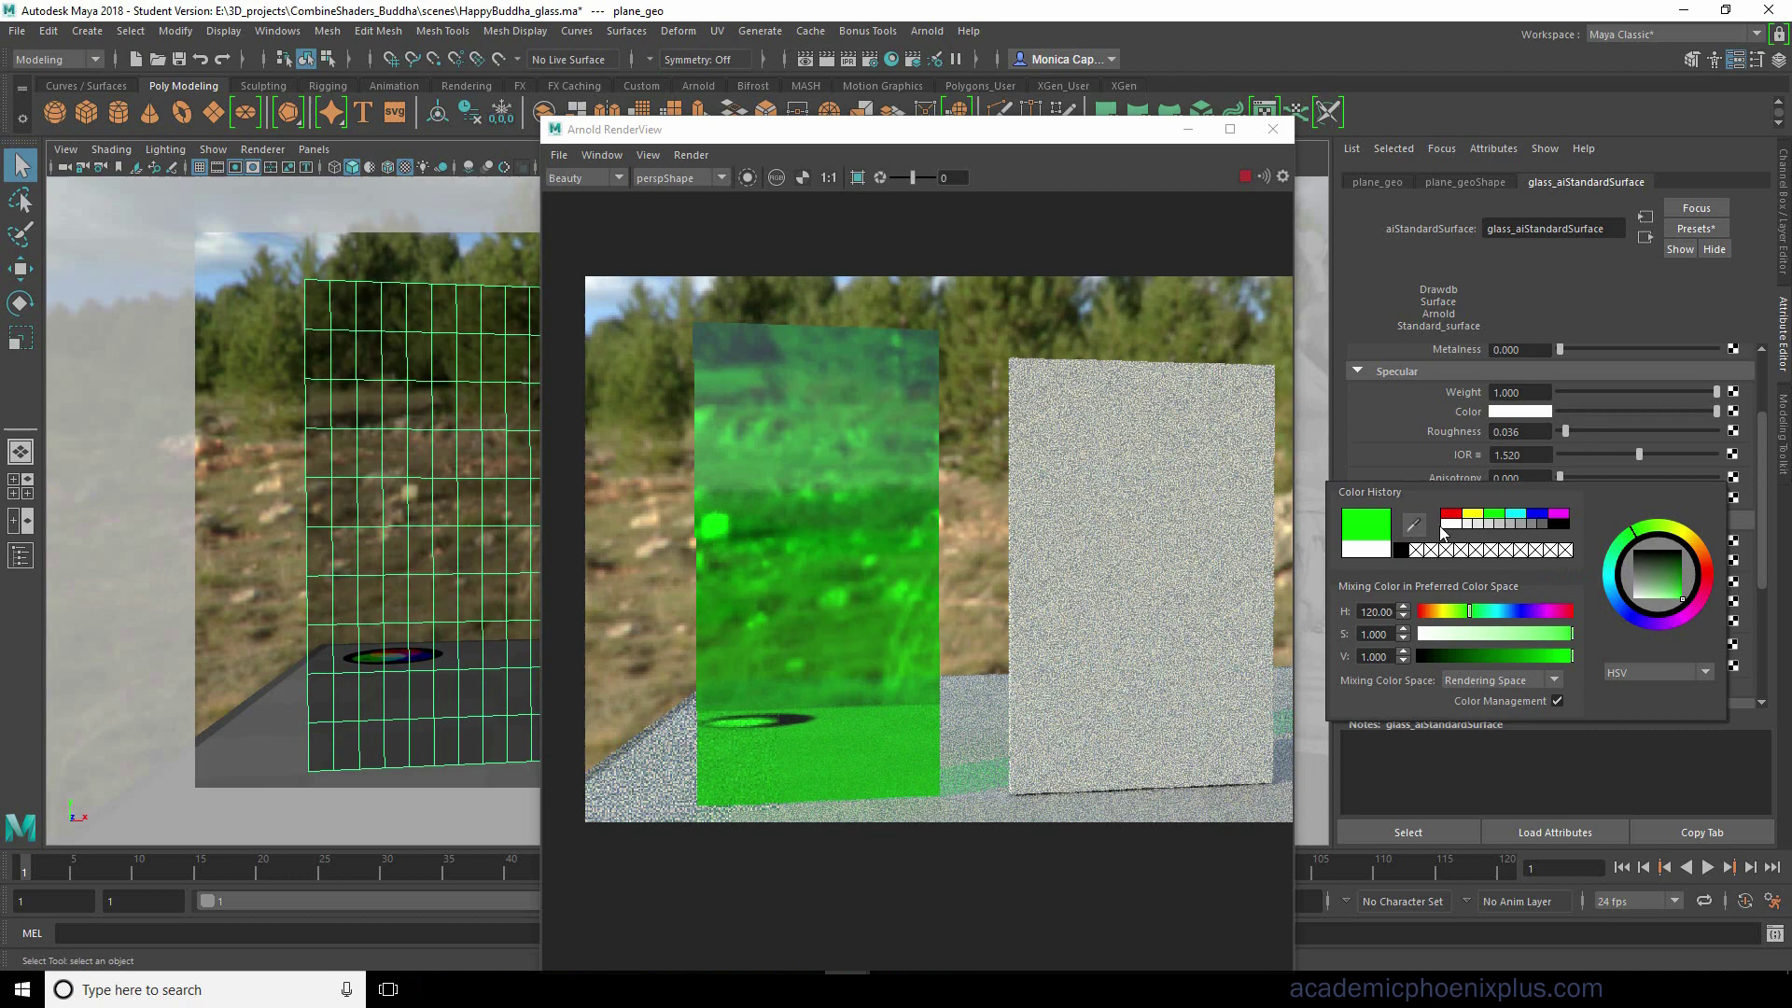
pyautogui.click(1571, 612)
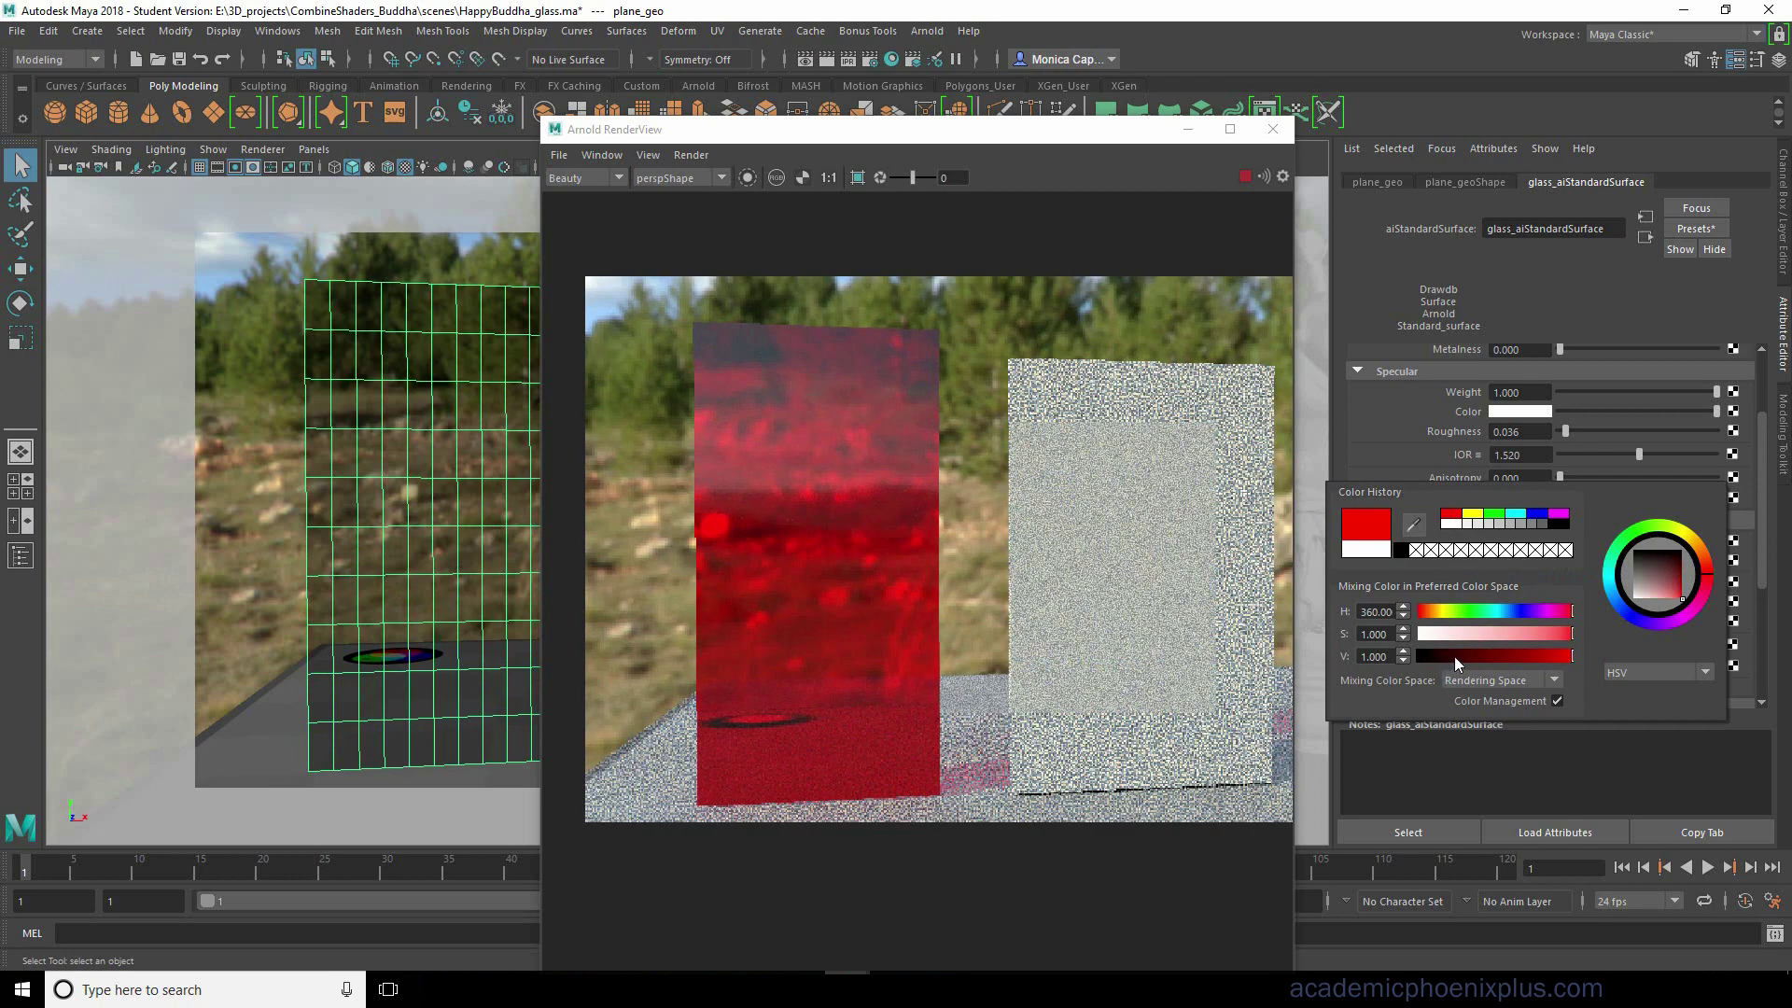
pyautogui.click(1429, 611)
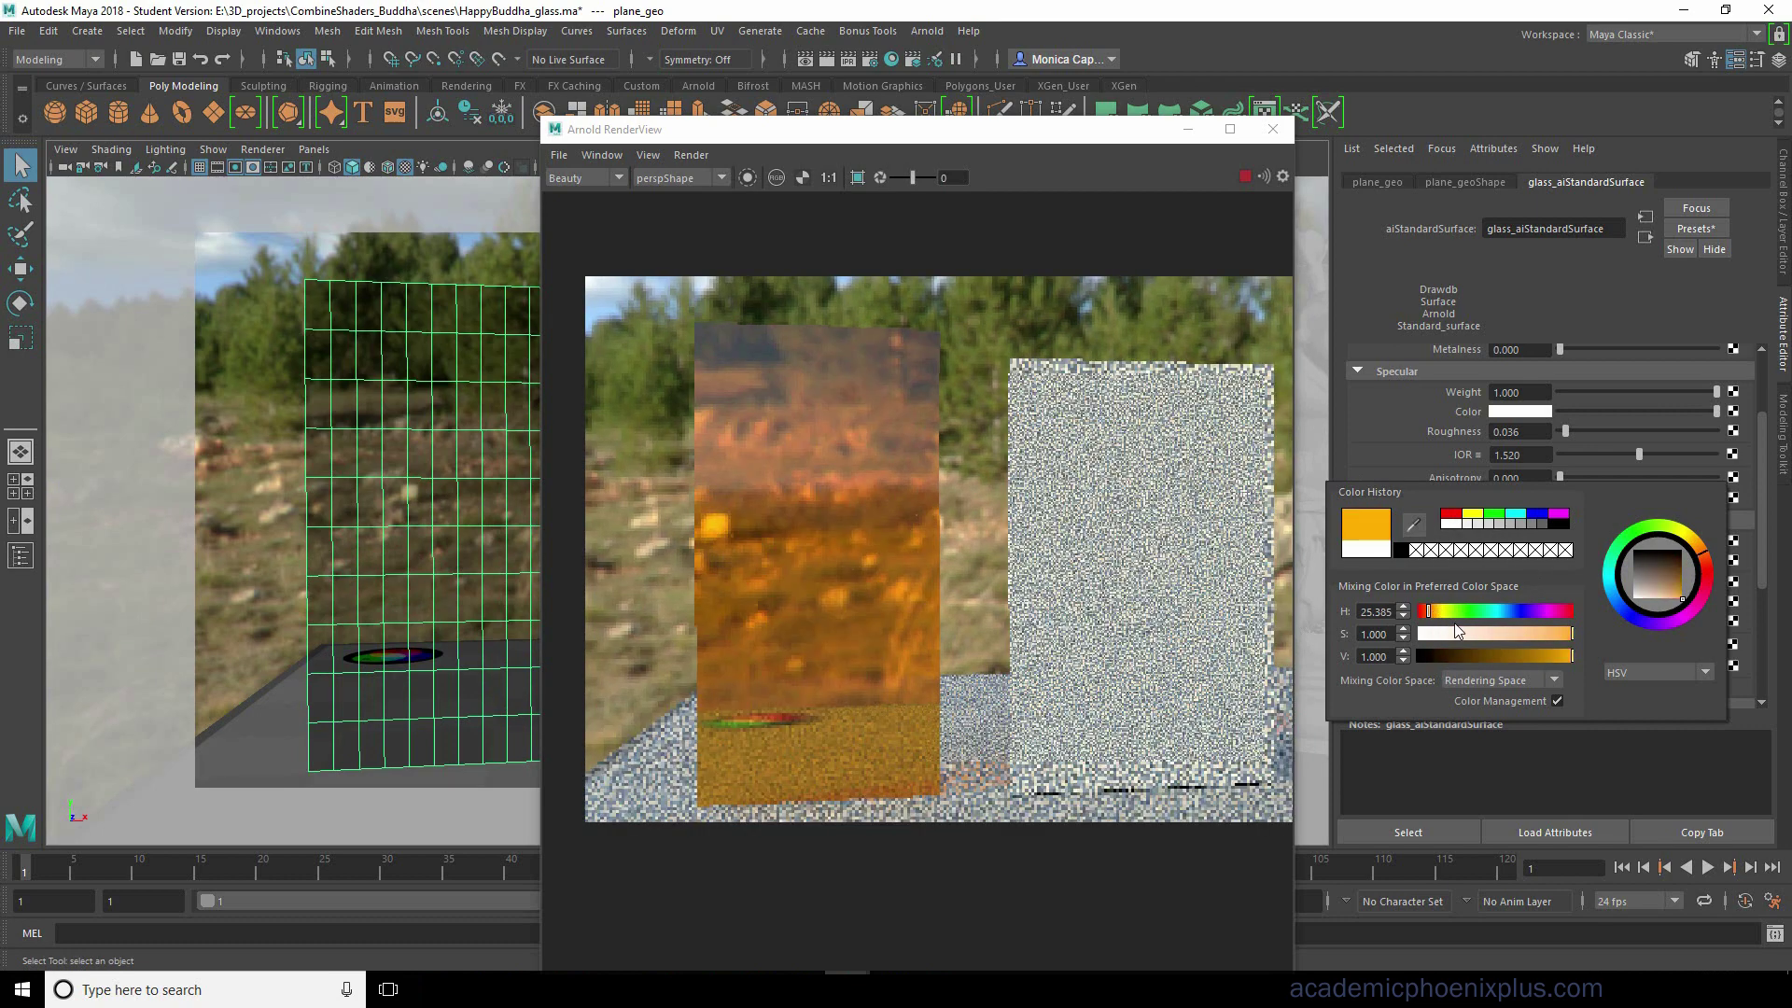
pyautogui.click(1525, 657)
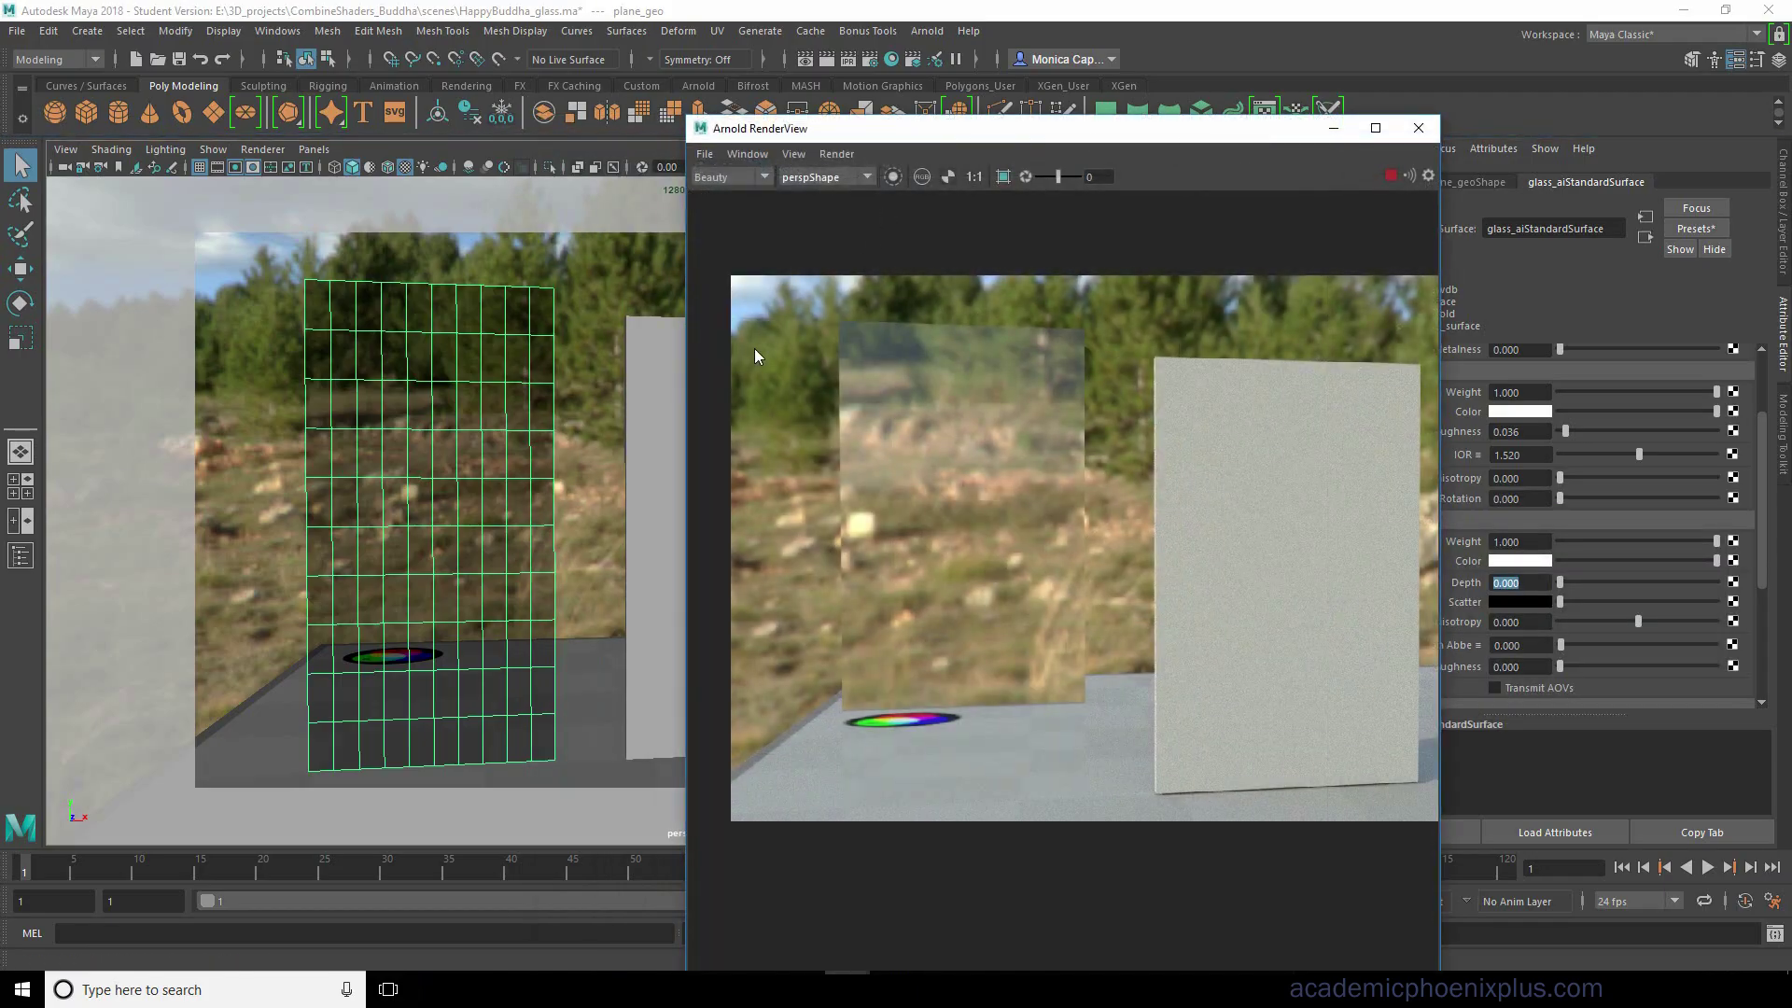
# Assign the existing glass_aiStandardSurface to the cube and show wireframe on shaded objects.
pyautogui.click(669, 370)
pyautogui.rightClick(668, 372)
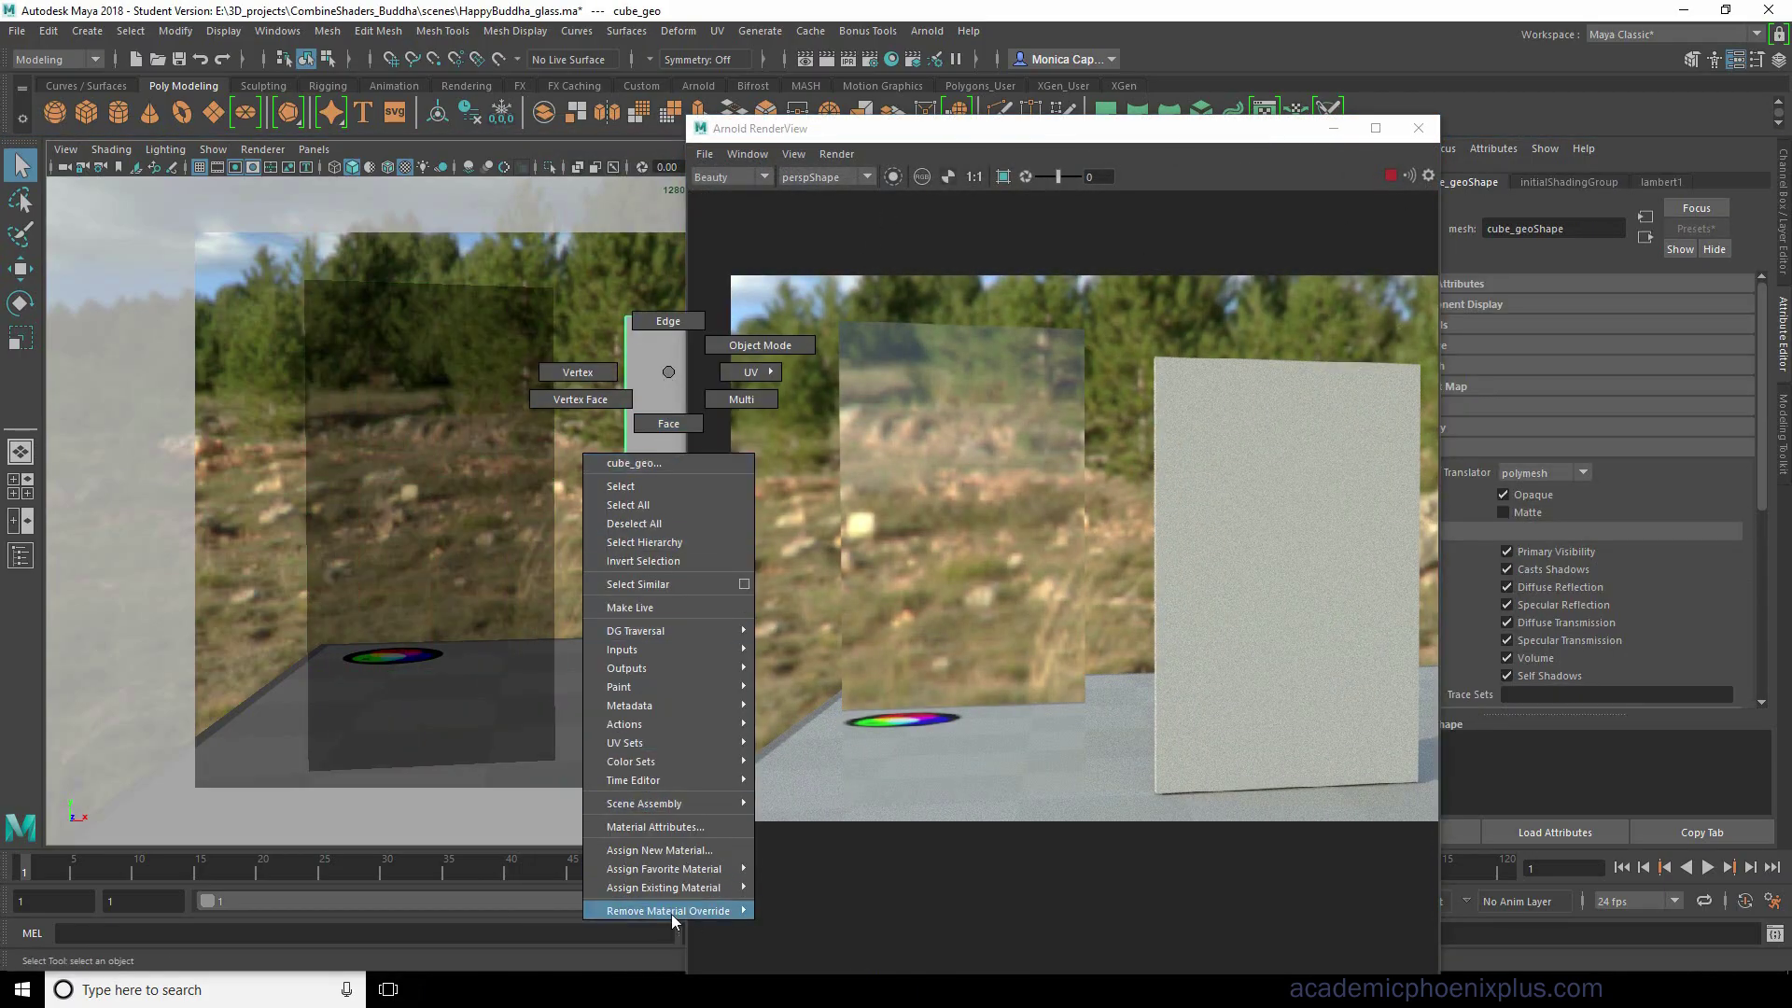
pyautogui.moveTo(716, 891)
pyautogui.click(780, 888)
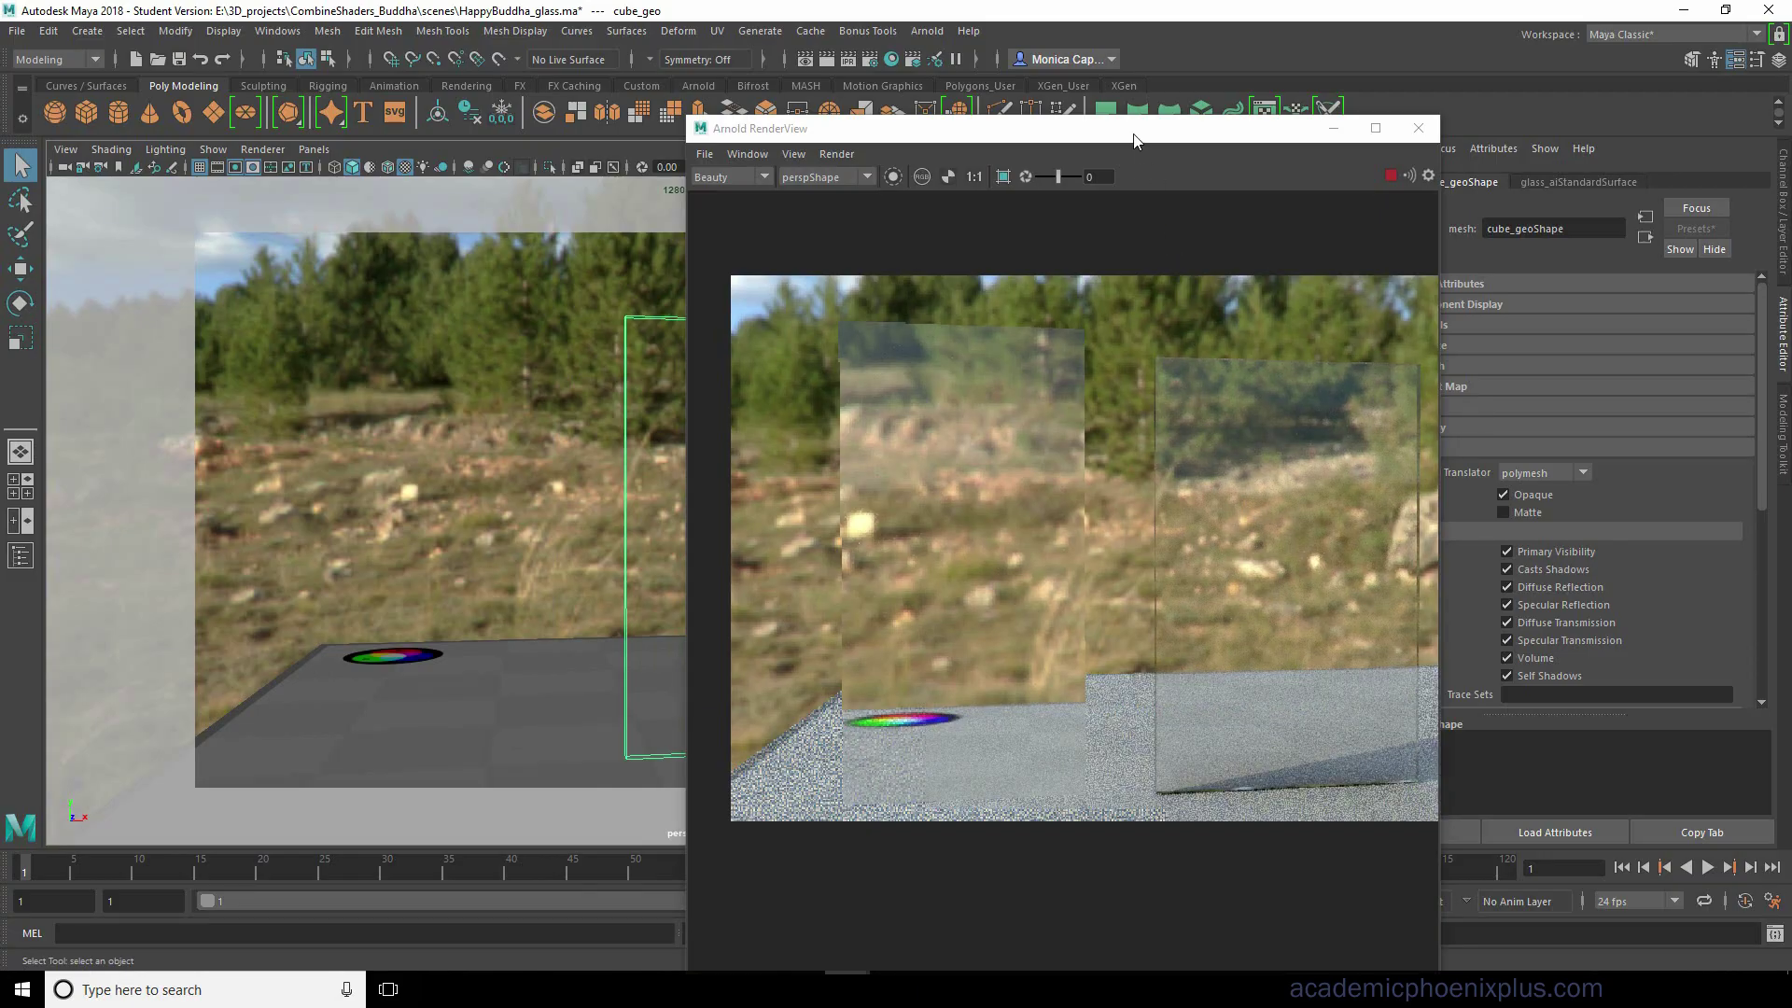
pyautogui.moveTo(1120, 128); pyautogui.dragTo(1382, 161)
pyautogui.keyDown('alt'); pyautogui.moveTo(646, 428); pyautogui.dragTo(522, 308); pyautogui.keyUp('alt')
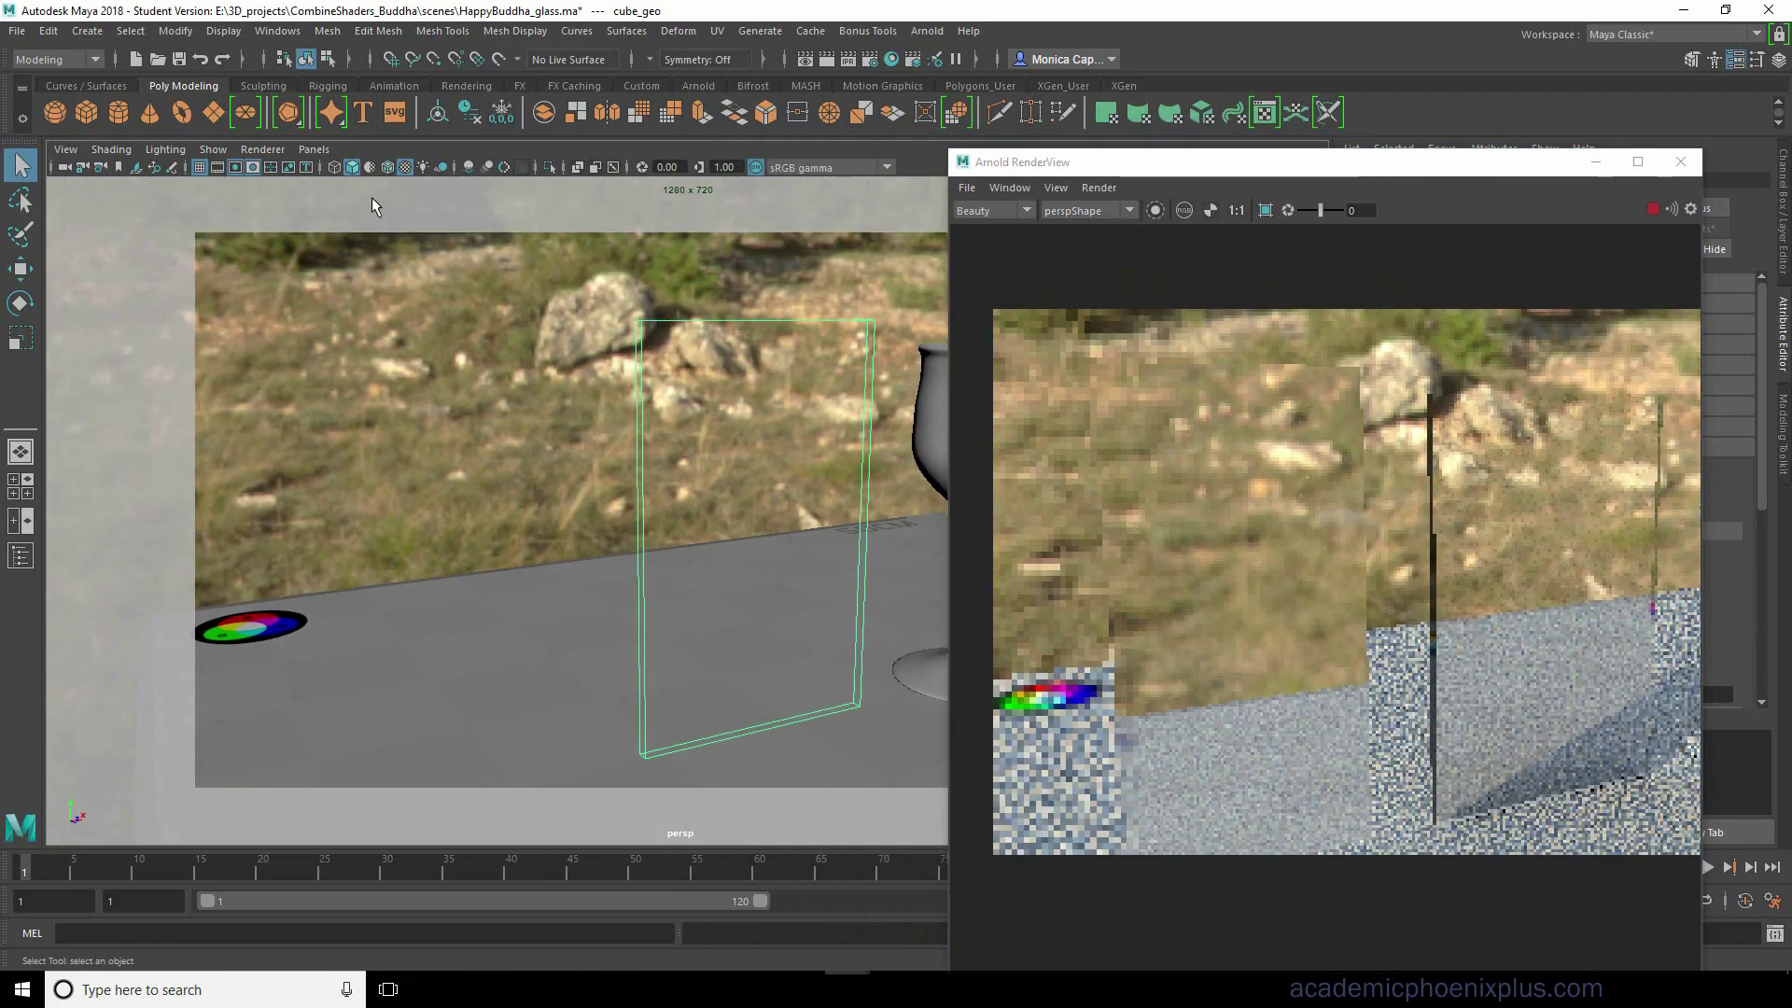
pyautogui.click(389, 166)
pyautogui.keyDown('alt'); pyautogui.moveTo(635, 462); pyautogui.dragTo(1220, 773); pyautogui.keyUp('alt')
# Set the glass specular roughness to 0.072 after trying 0.133.
pyautogui.press('r')
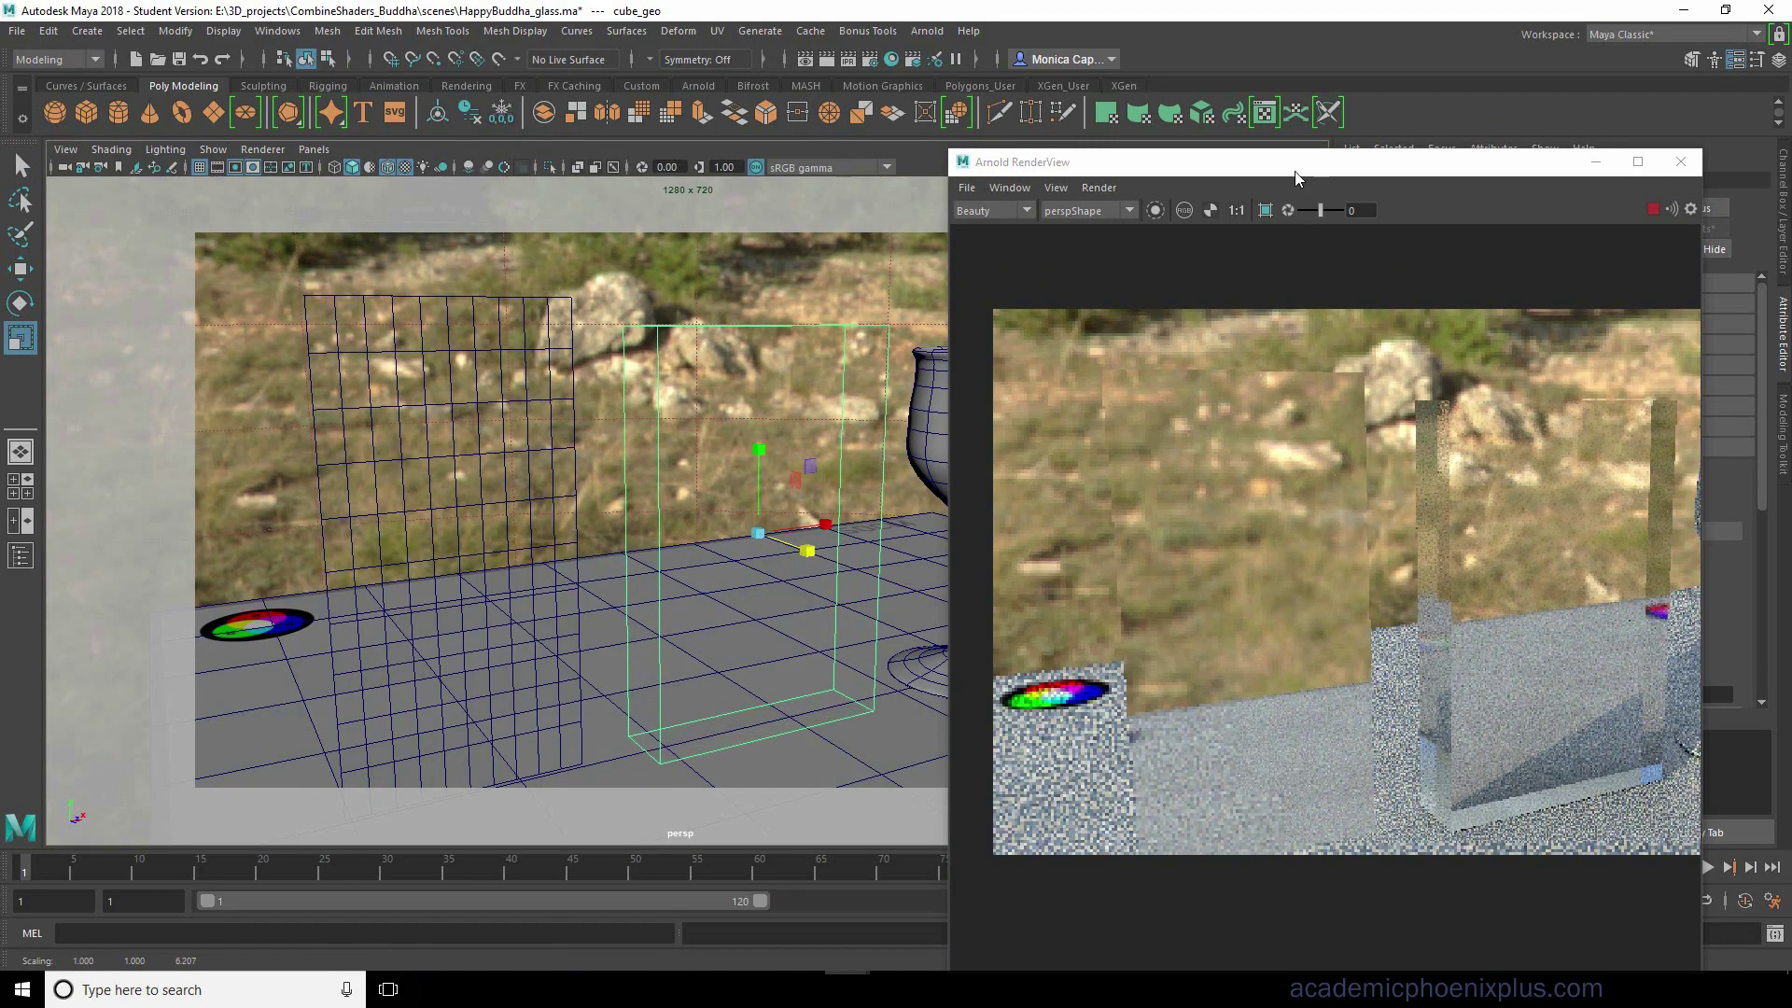
pyautogui.moveTo(1300, 166); pyautogui.dragTo(1141, 119)
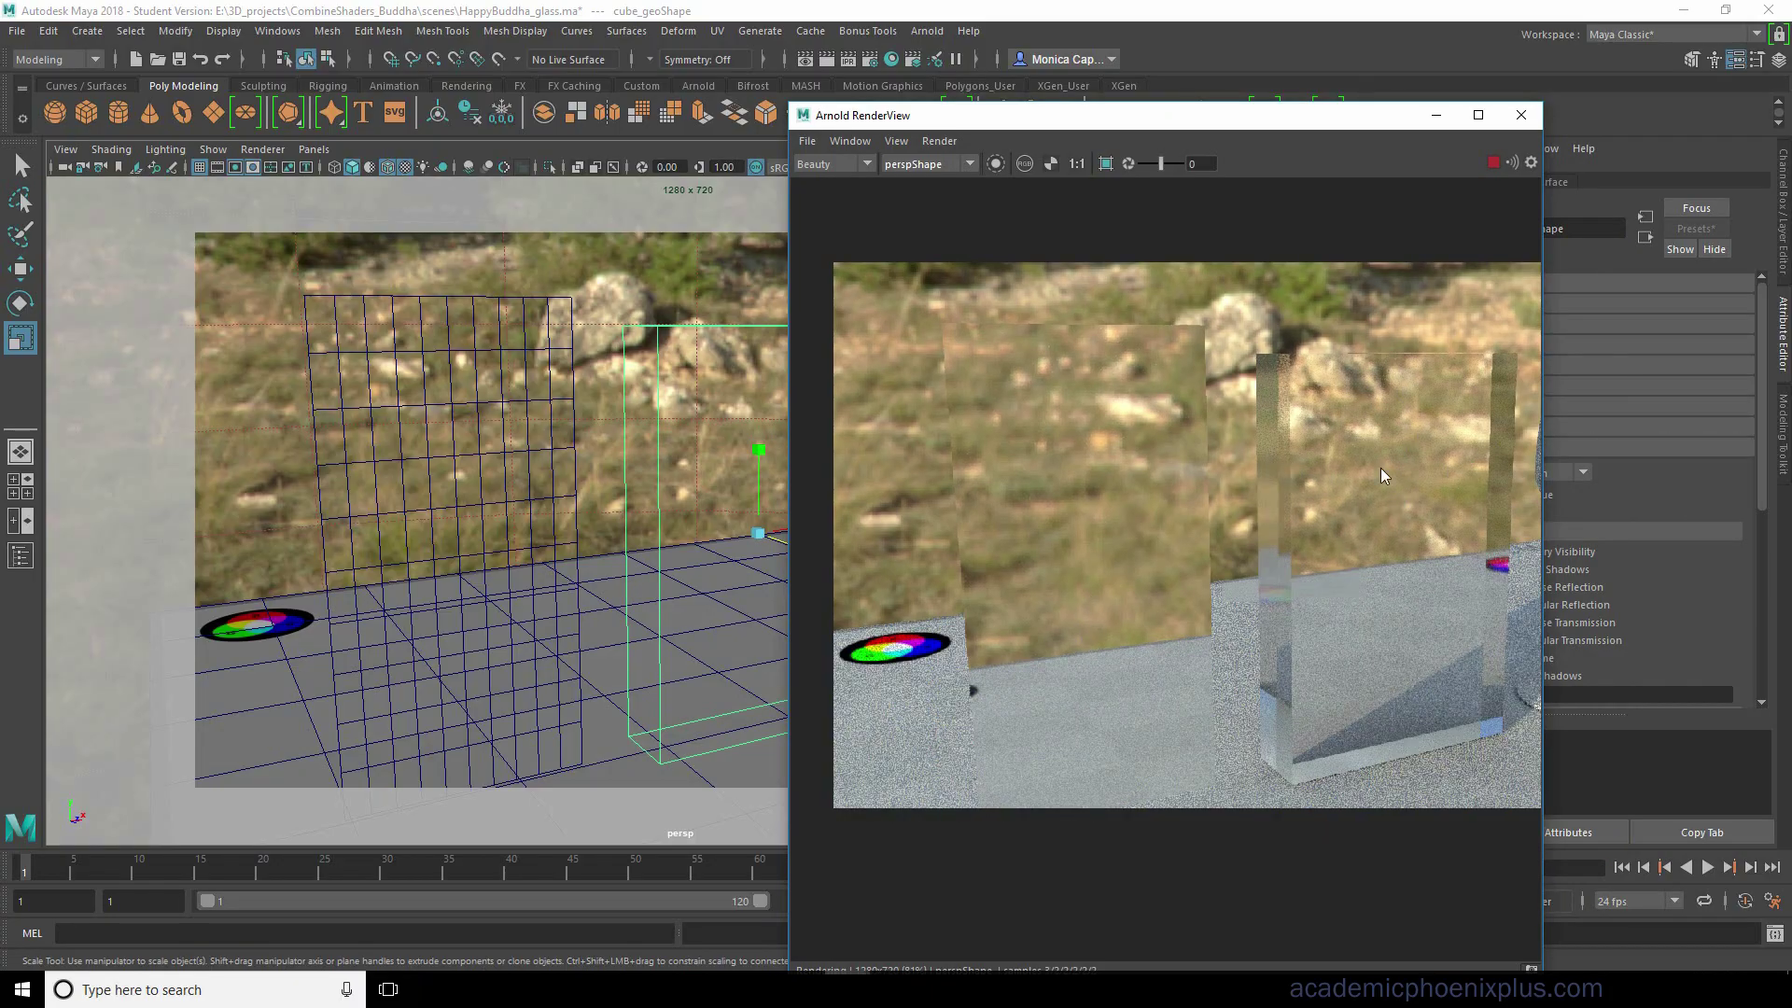
pyautogui.moveTo(1248, 131); pyautogui.dragTo(1279, 110)
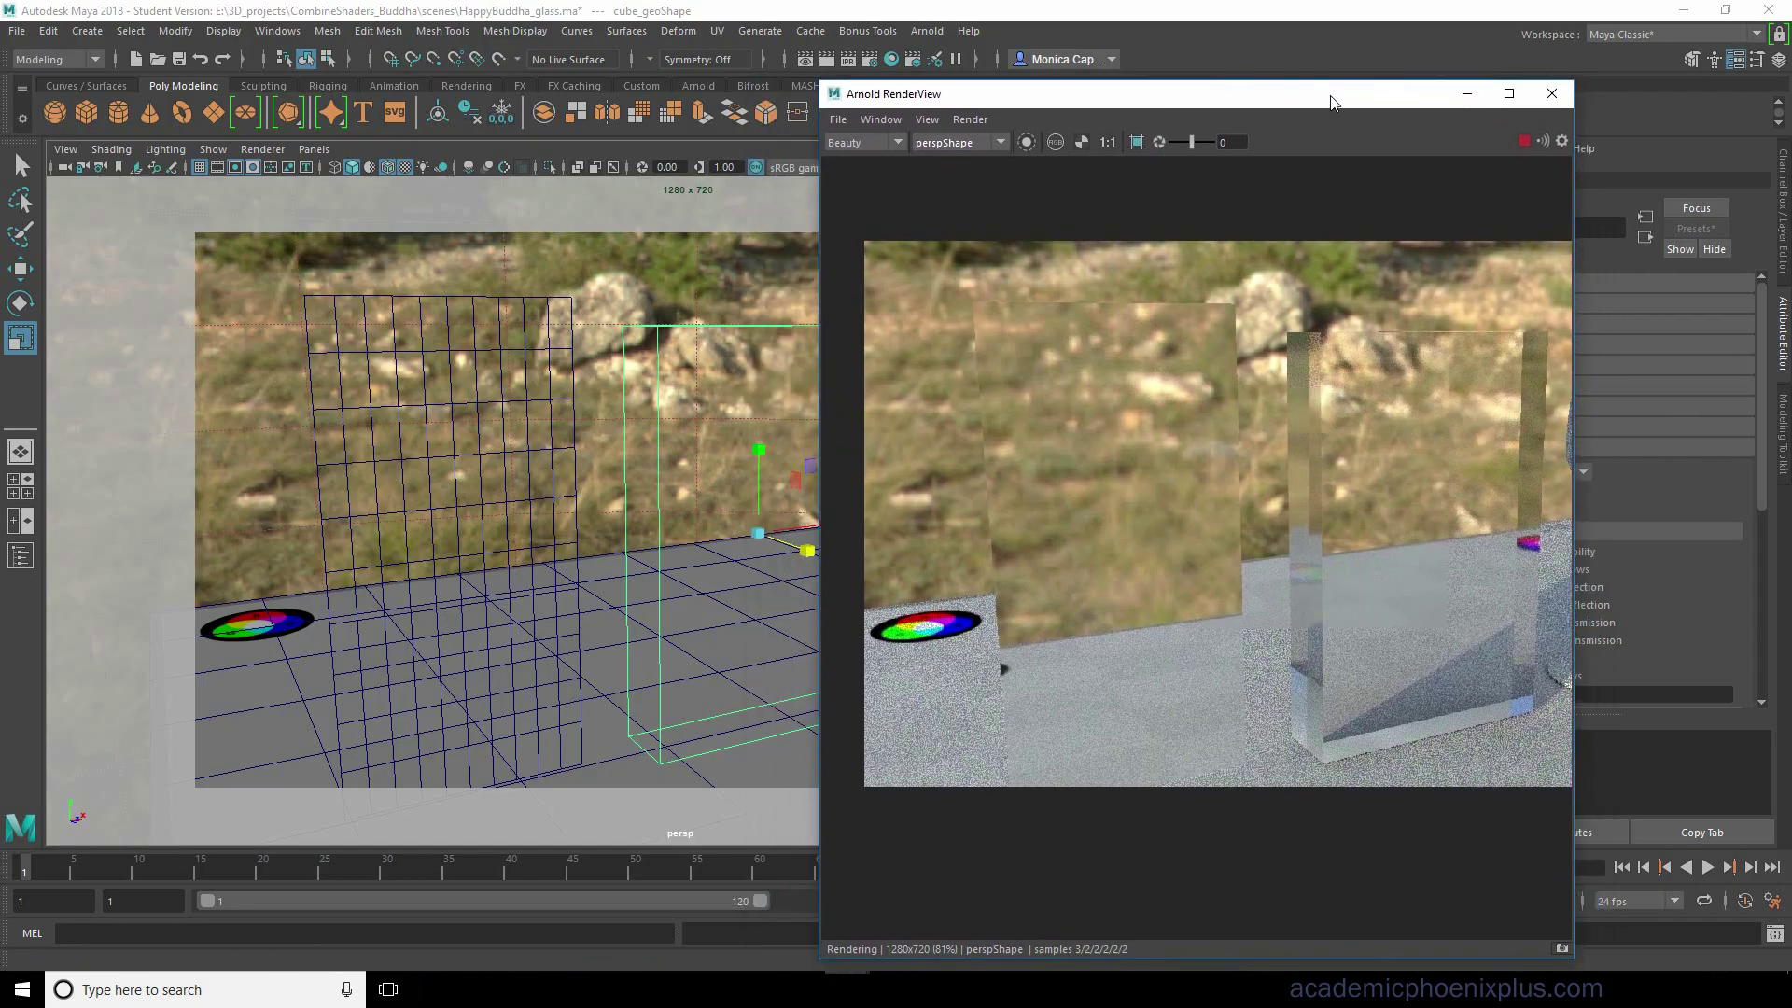
pyautogui.moveTo(1305, 109); pyautogui.dragTo(1041, 112)
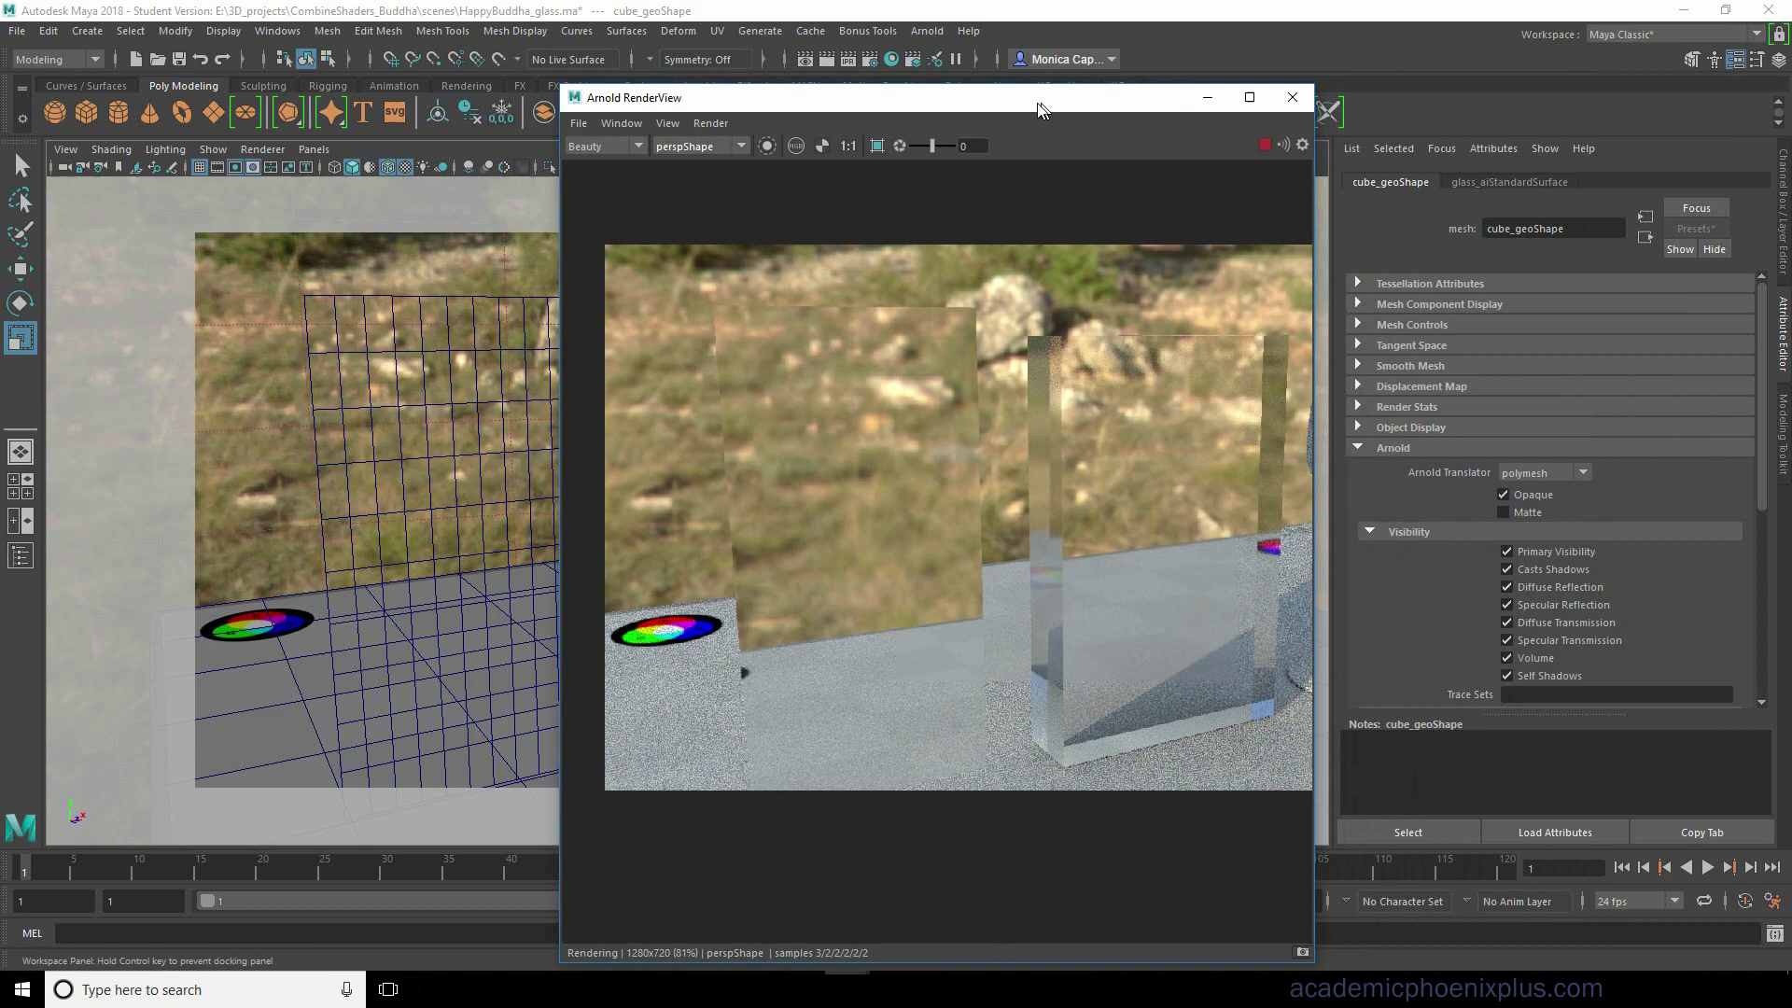
pyautogui.click(1525, 183)
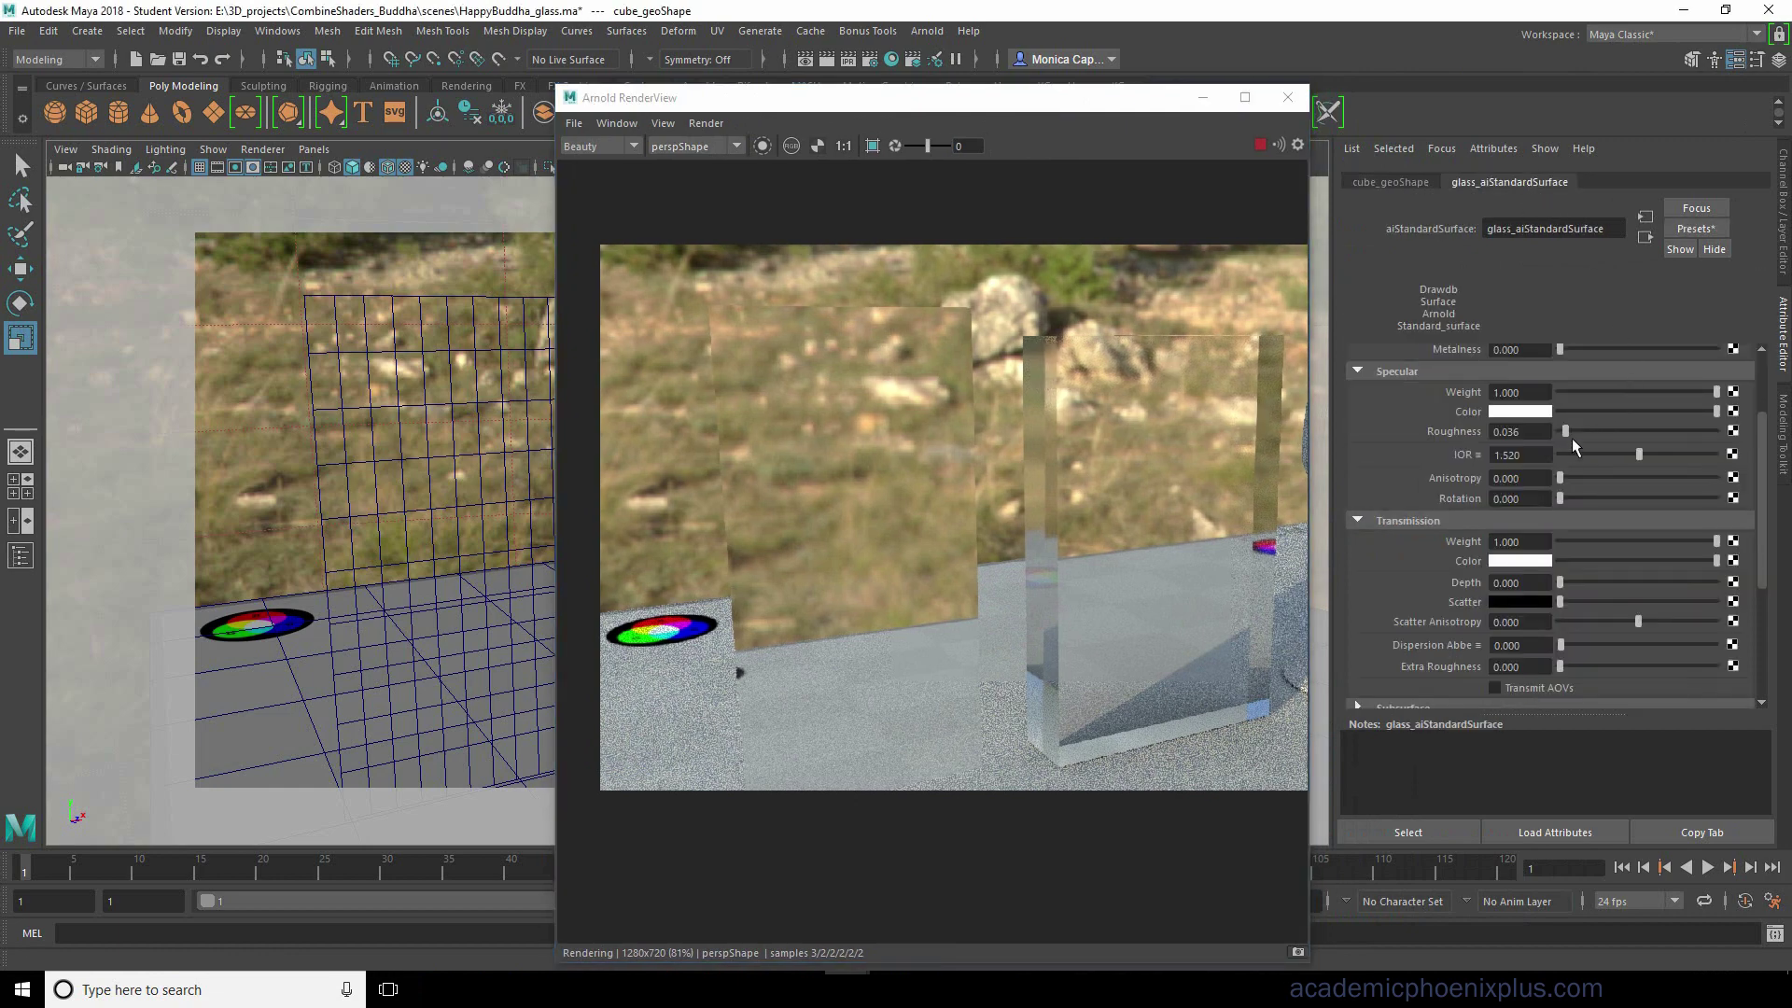
pyautogui.moveTo(1562, 431); pyautogui.dragTo(1579, 430)
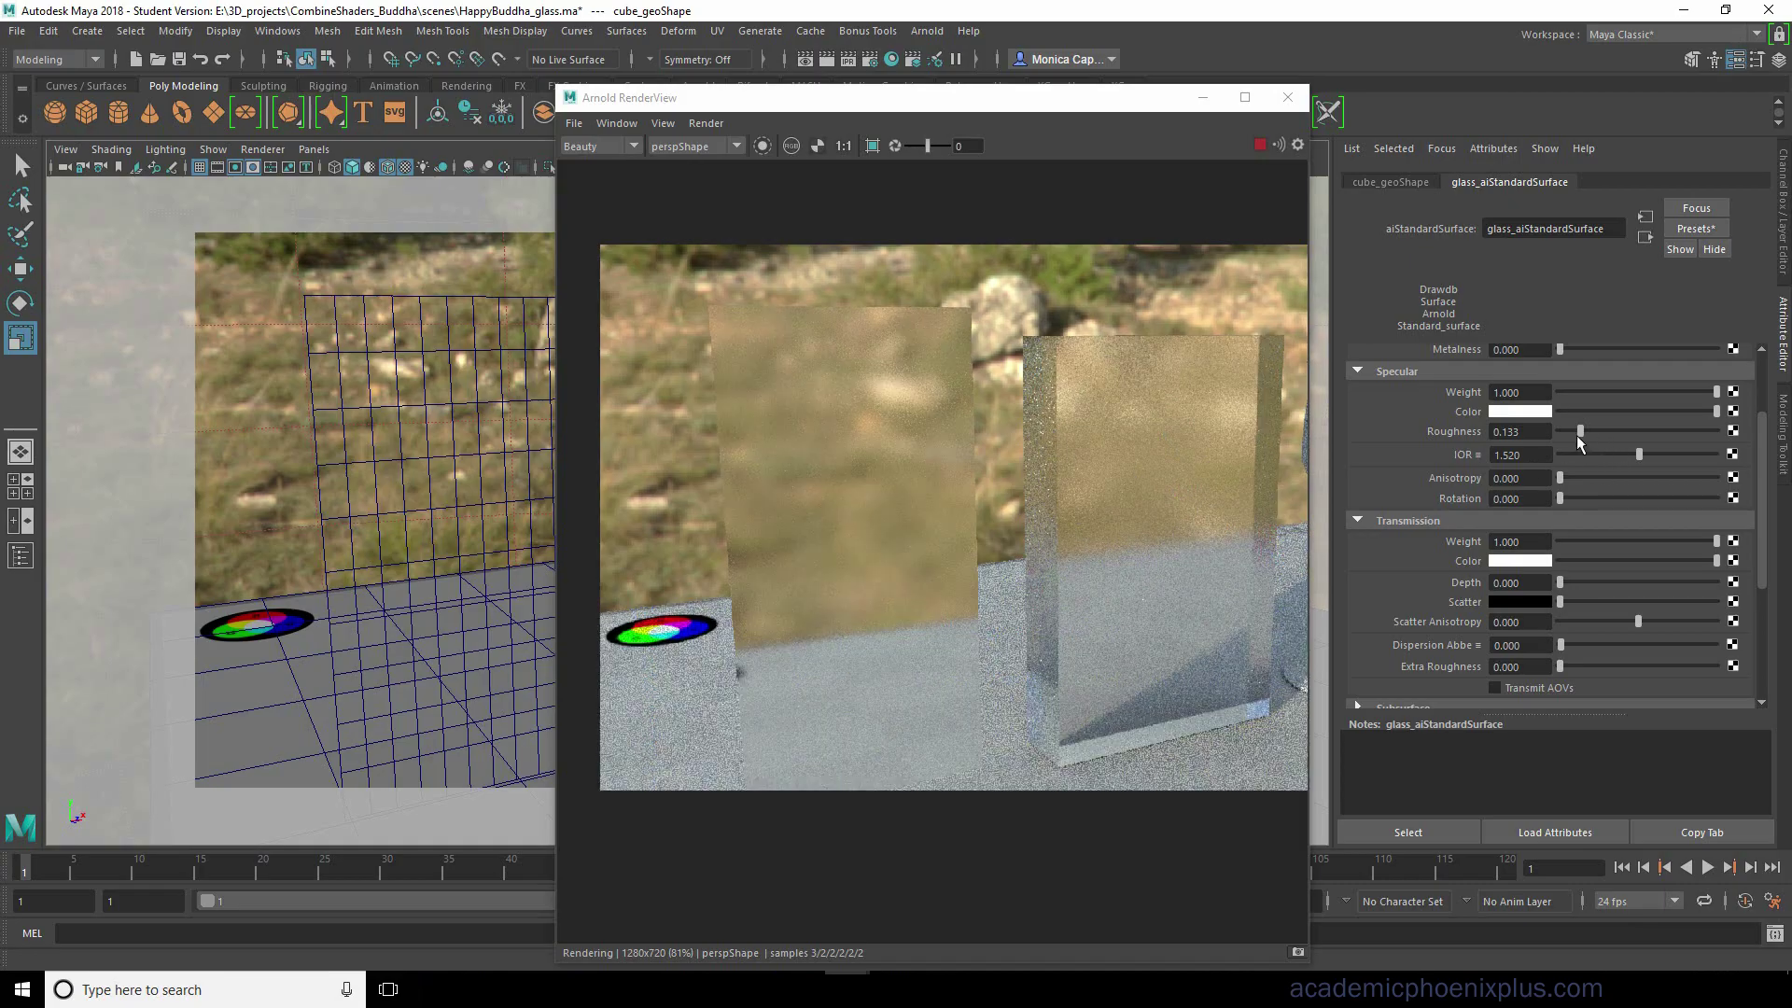
pyautogui.moveTo(1578, 435); pyautogui.dragTo(1570, 436)
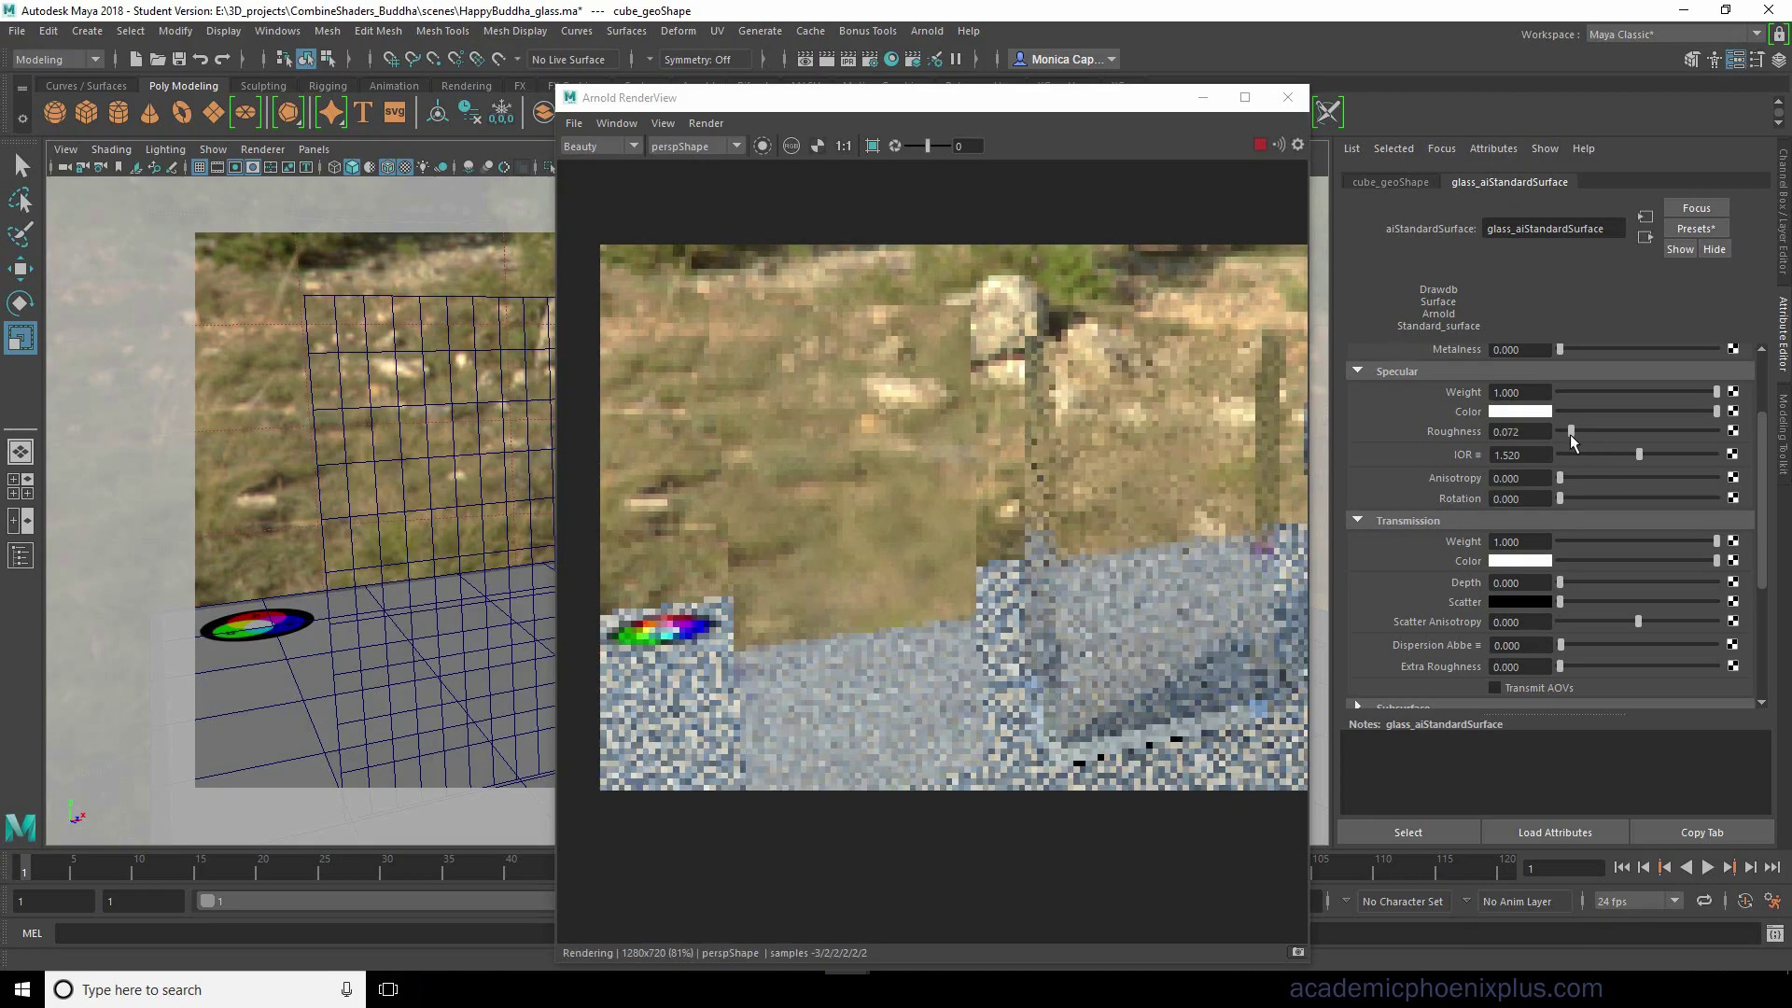
pyautogui.moveTo(933, 97); pyautogui.dragTo(1198, 118)
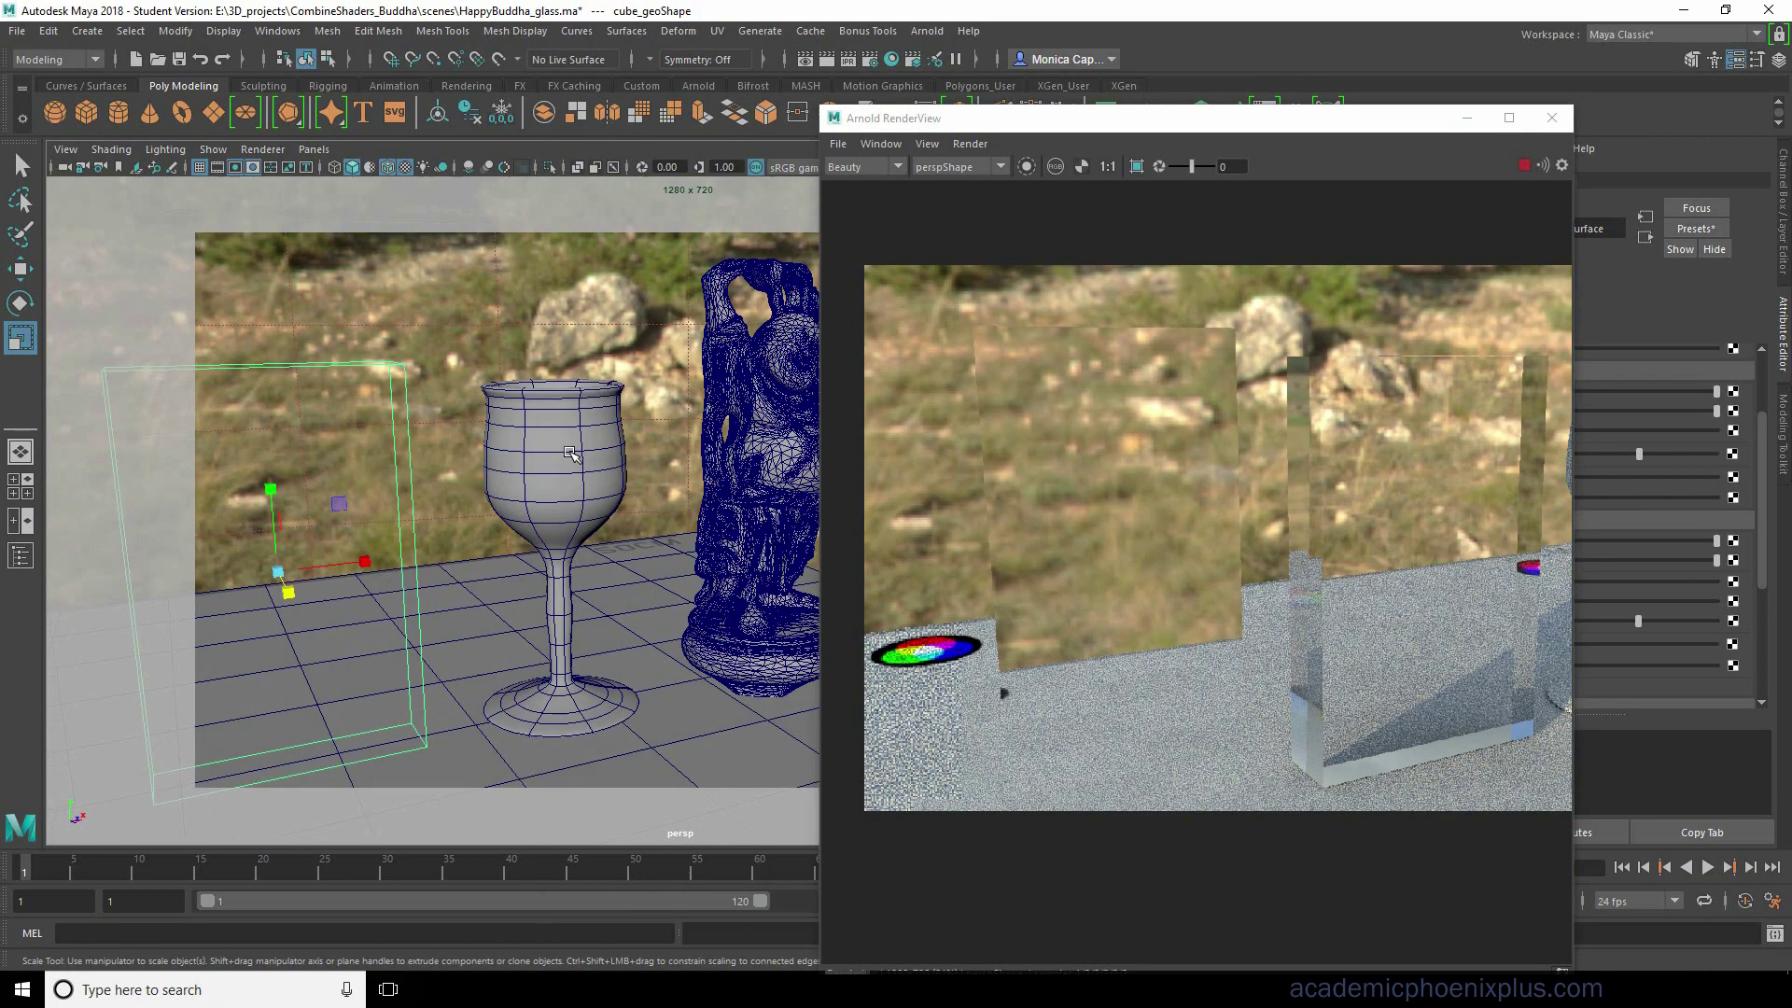
# Assign the existing glass_aiStandardSurface material to the goblet.
pyautogui.click(567, 456)
pyautogui.rightClick(546, 461)
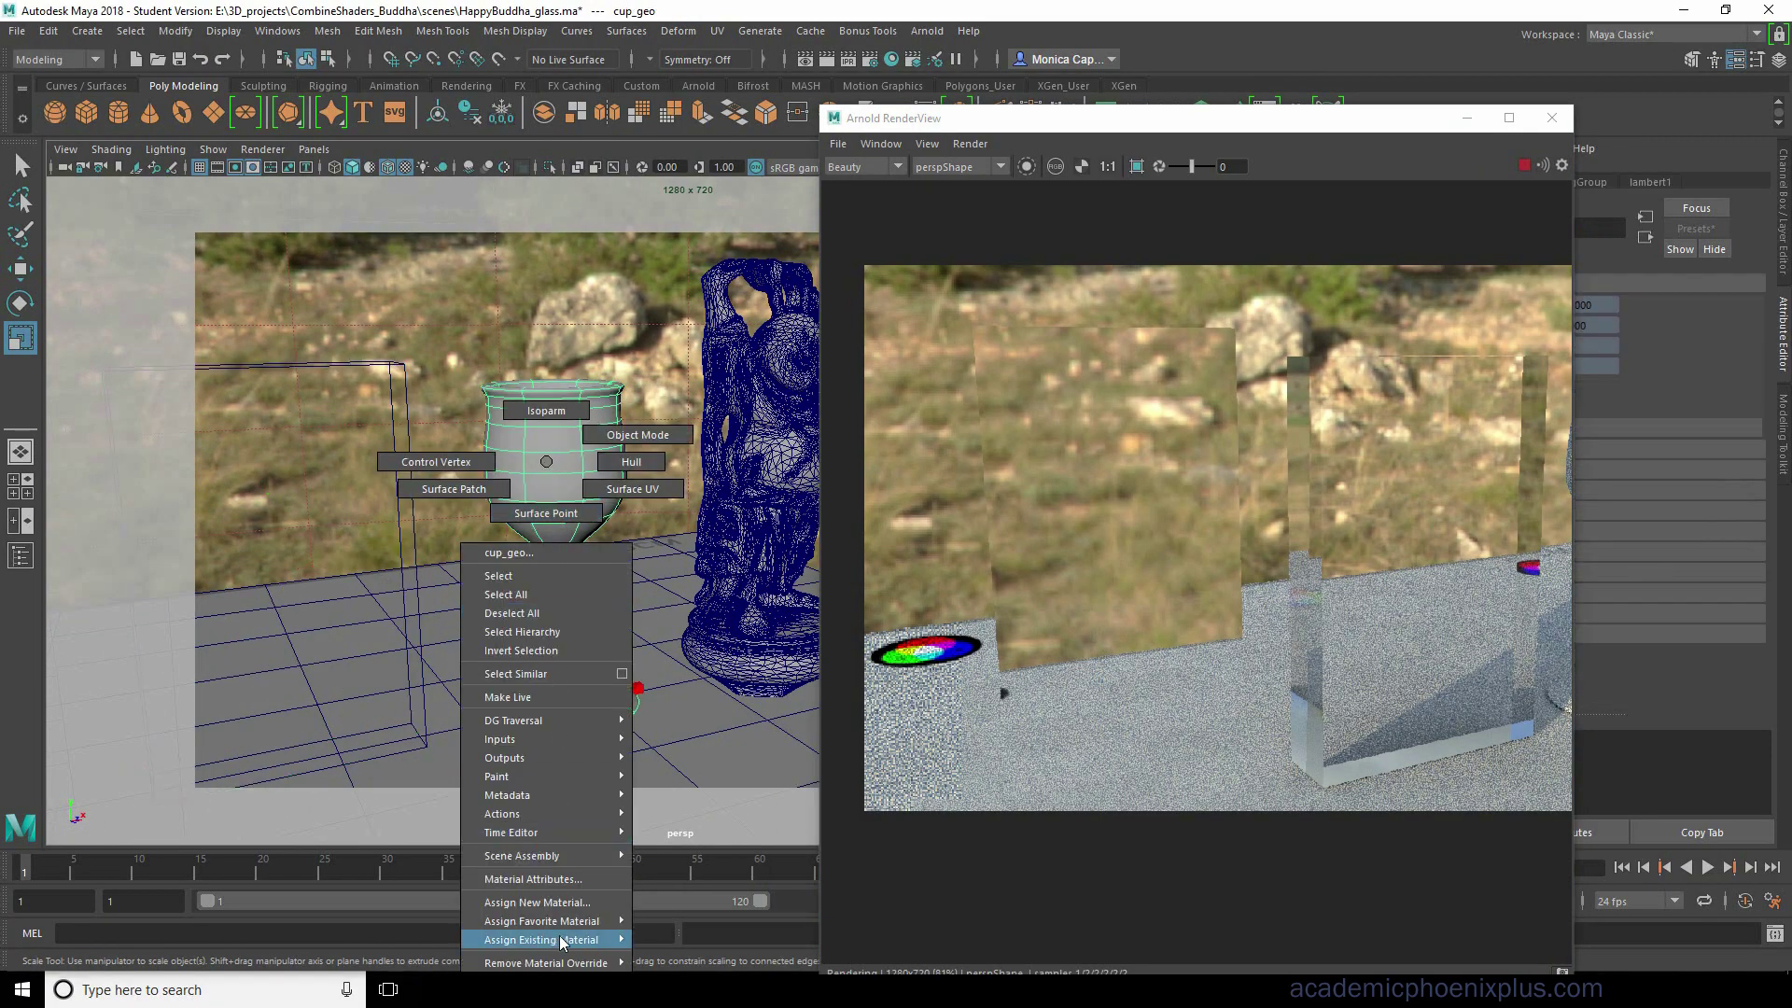
pyautogui.moveTo(564, 940)
pyautogui.click(667, 938)
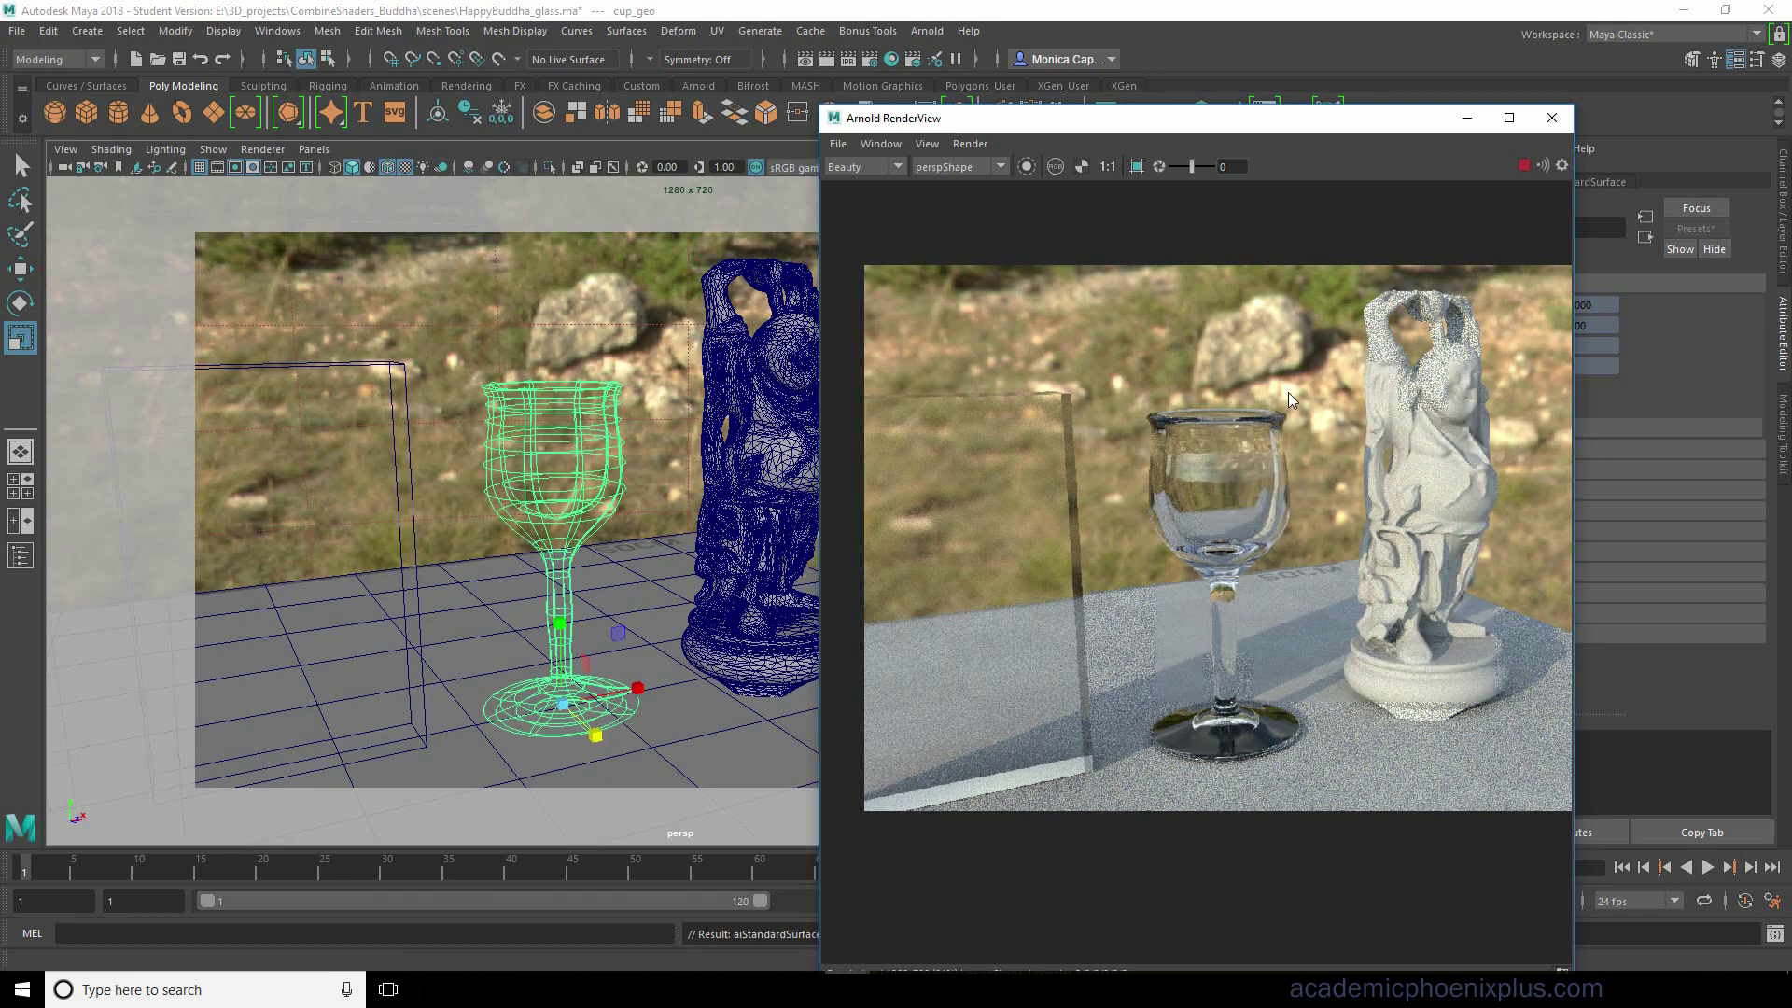
pyautogui.moveTo(1204, 131); pyautogui.dragTo(1439, 133)
# Assign glass_aiStandardSurface to the Buddha statue and pull back to see the whole scene.
pyautogui.click(785, 457)
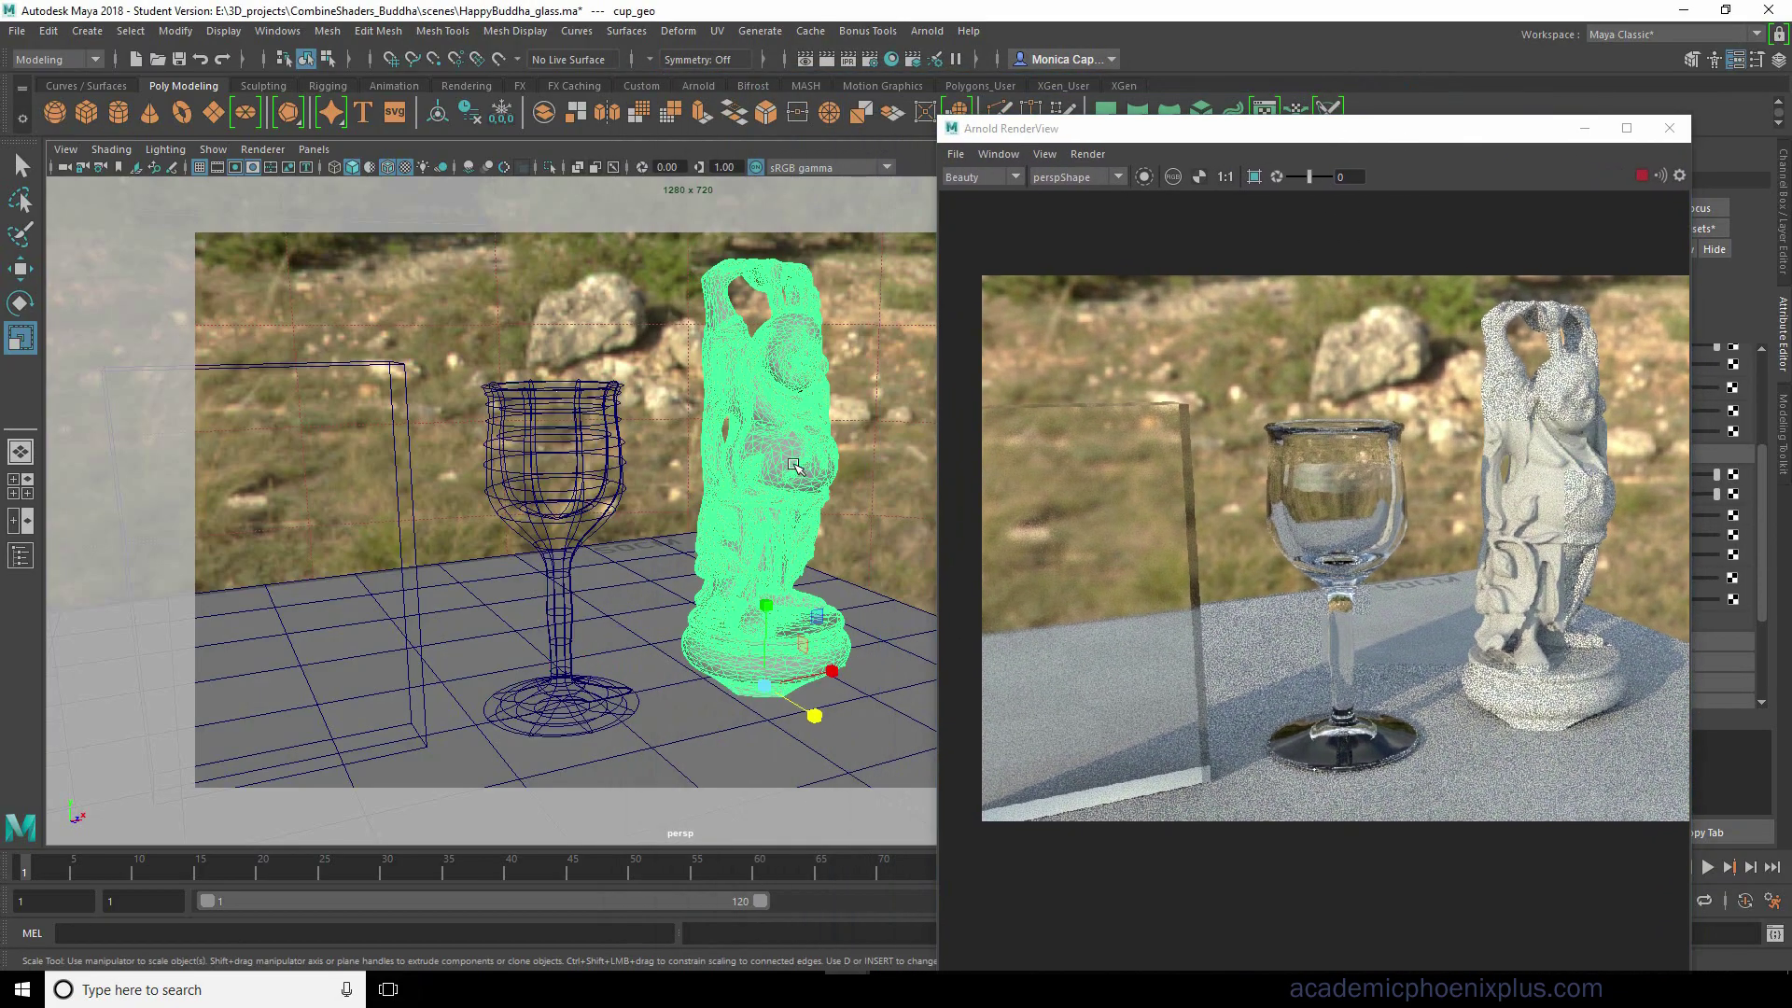
pyautogui.moveTo(785, 451); pyautogui.dragTo(918, 932, button='right')
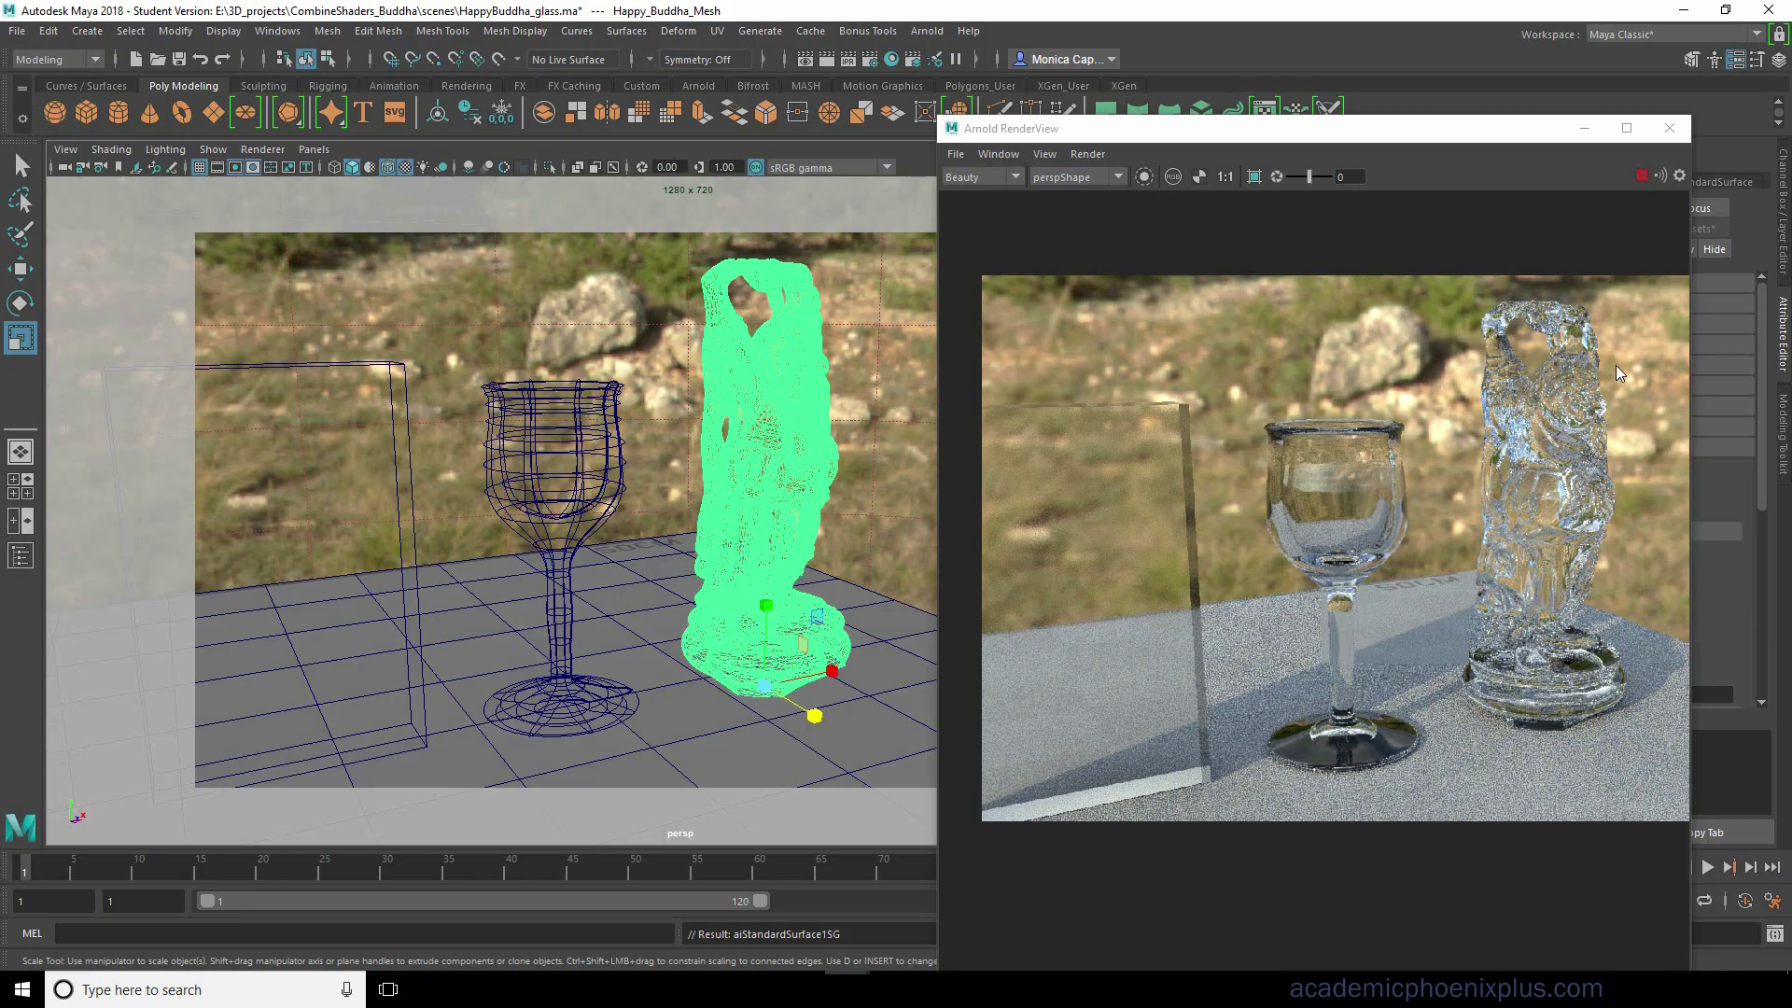
pyautogui.keyDown('alt'); pyautogui.moveTo(798, 522); pyautogui.dragTo(709, 513); pyautogui.keyUp('alt')
# Select the left glass plane and start mapping a texture onto its Transmission Weight.
pyautogui.moveTo(1691, 560); pyautogui.dragTo(1756, 560)
pyautogui.click(1650, 131)
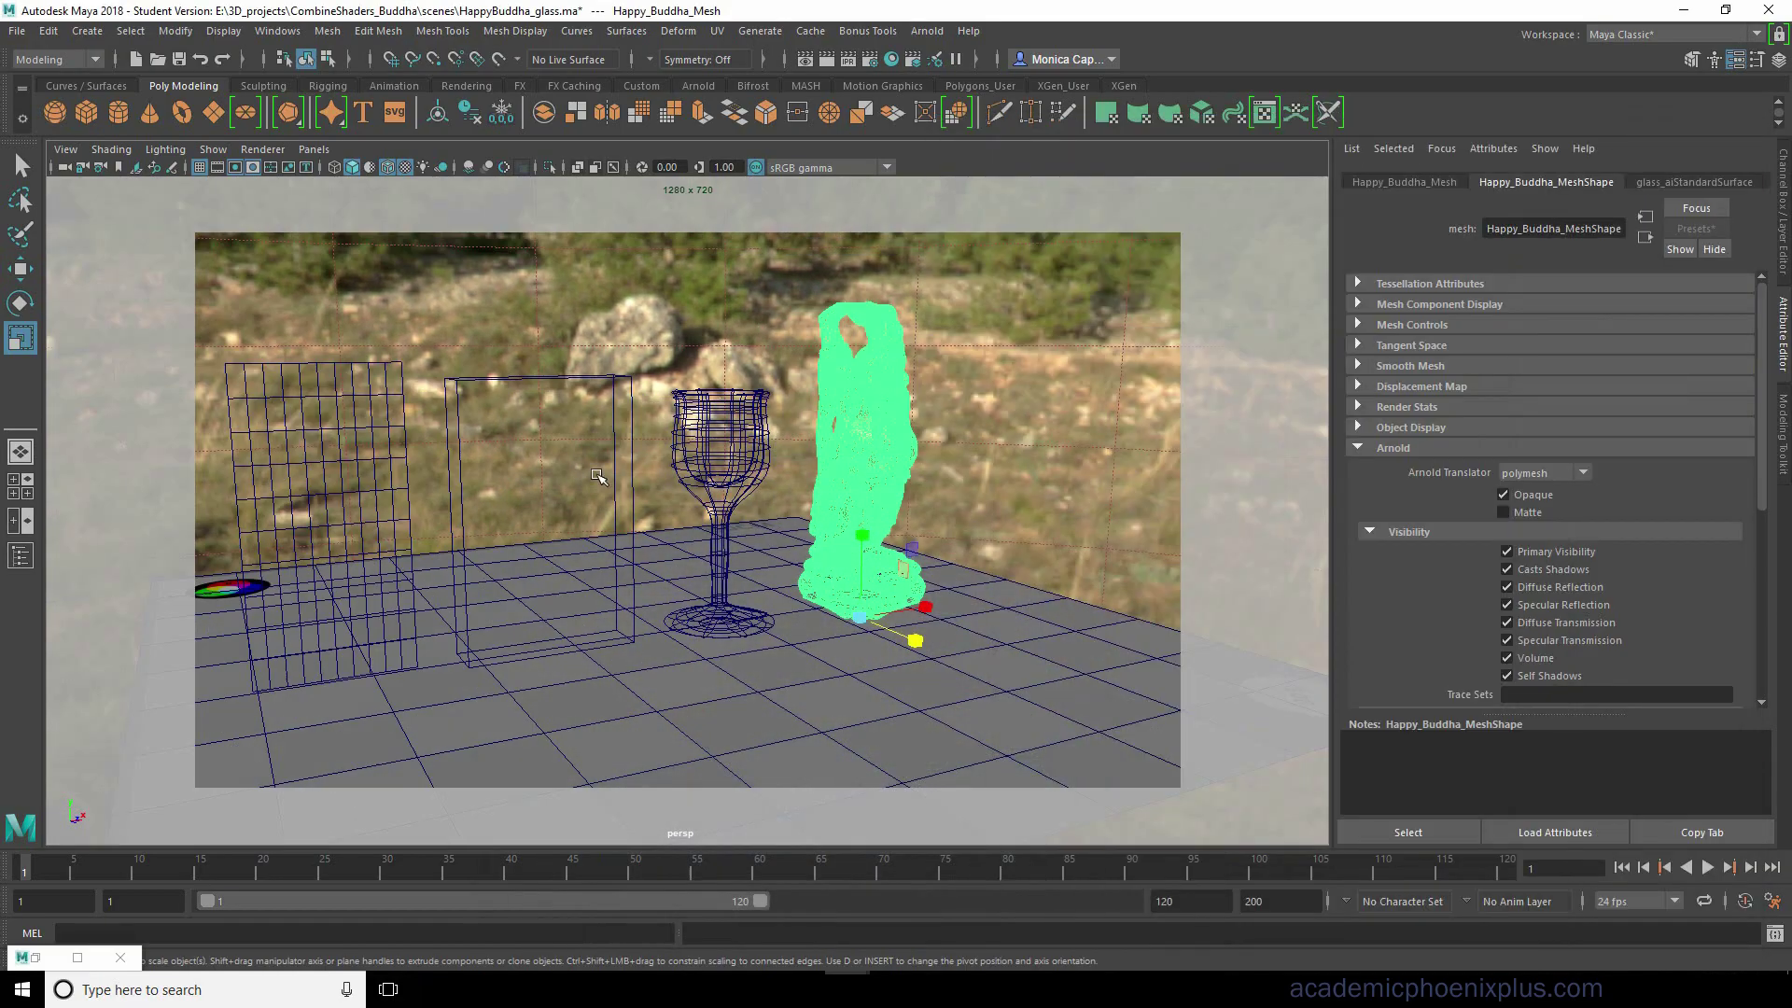
pyautogui.keyDown('alt'); pyautogui.moveTo(383, 482); pyautogui.dragTo(688, 458, button='right'); pyautogui.keyUp('alt')
pyautogui.click(523, 467)
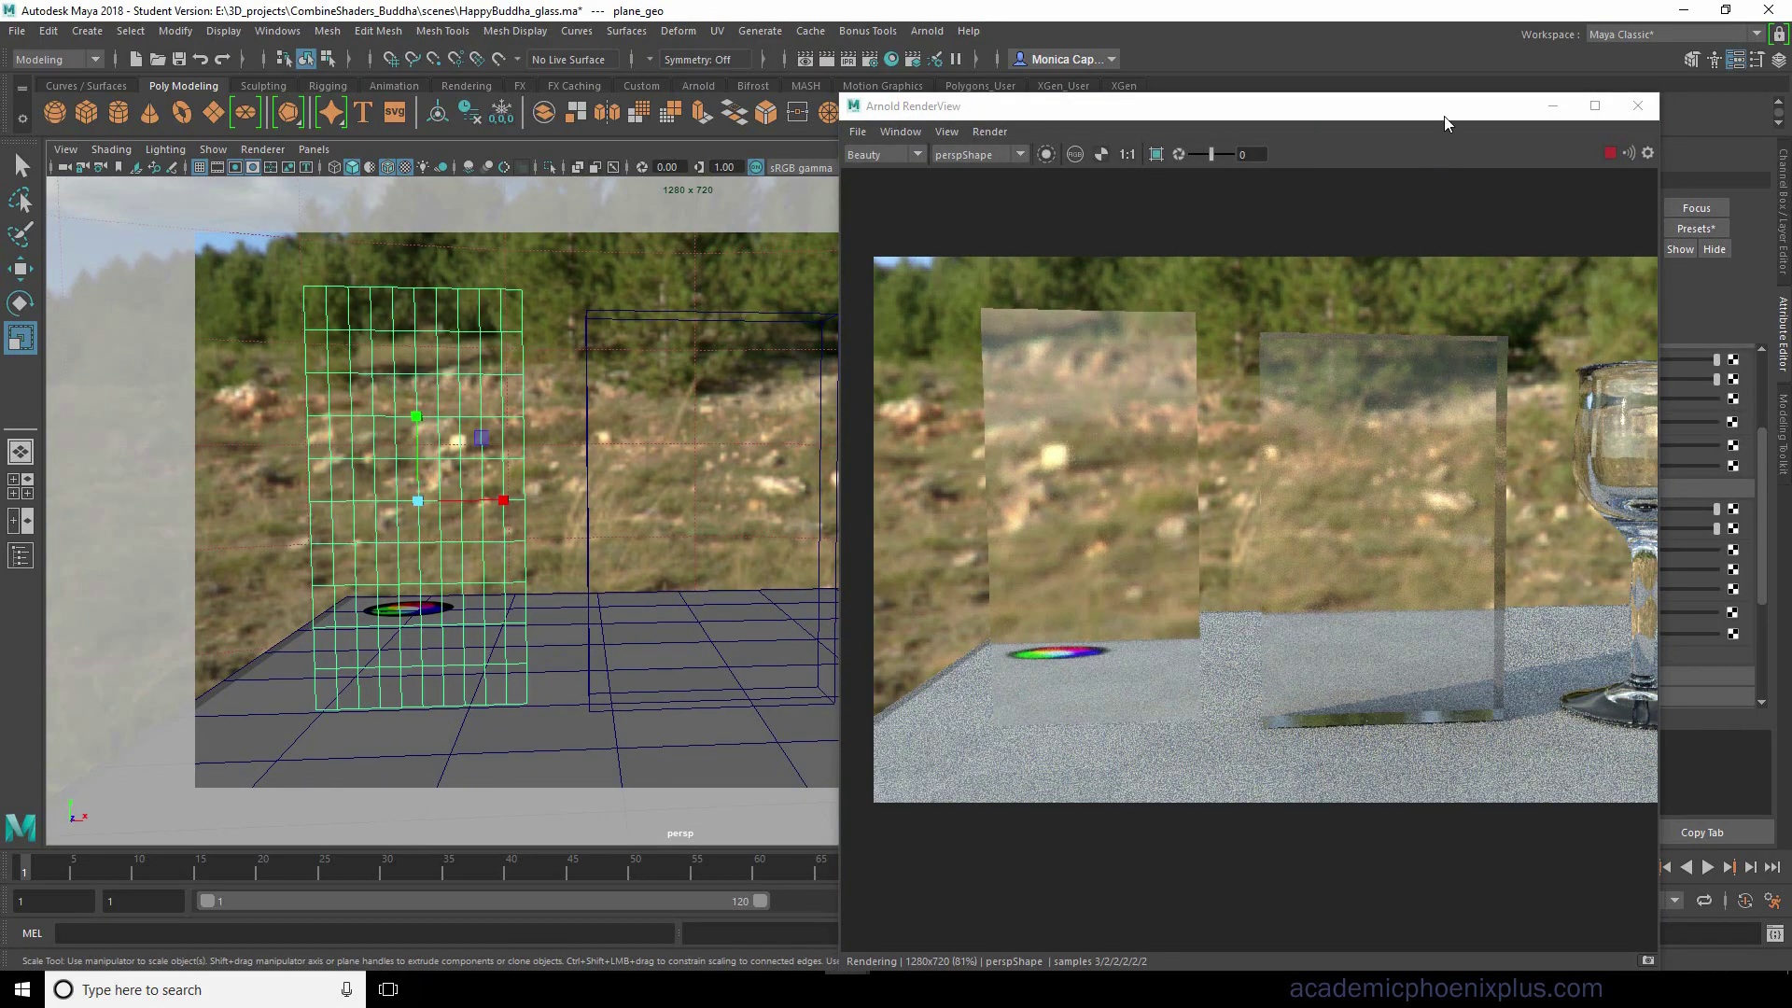
pyautogui.moveTo(1444, 115); pyautogui.dragTo(937, 196)
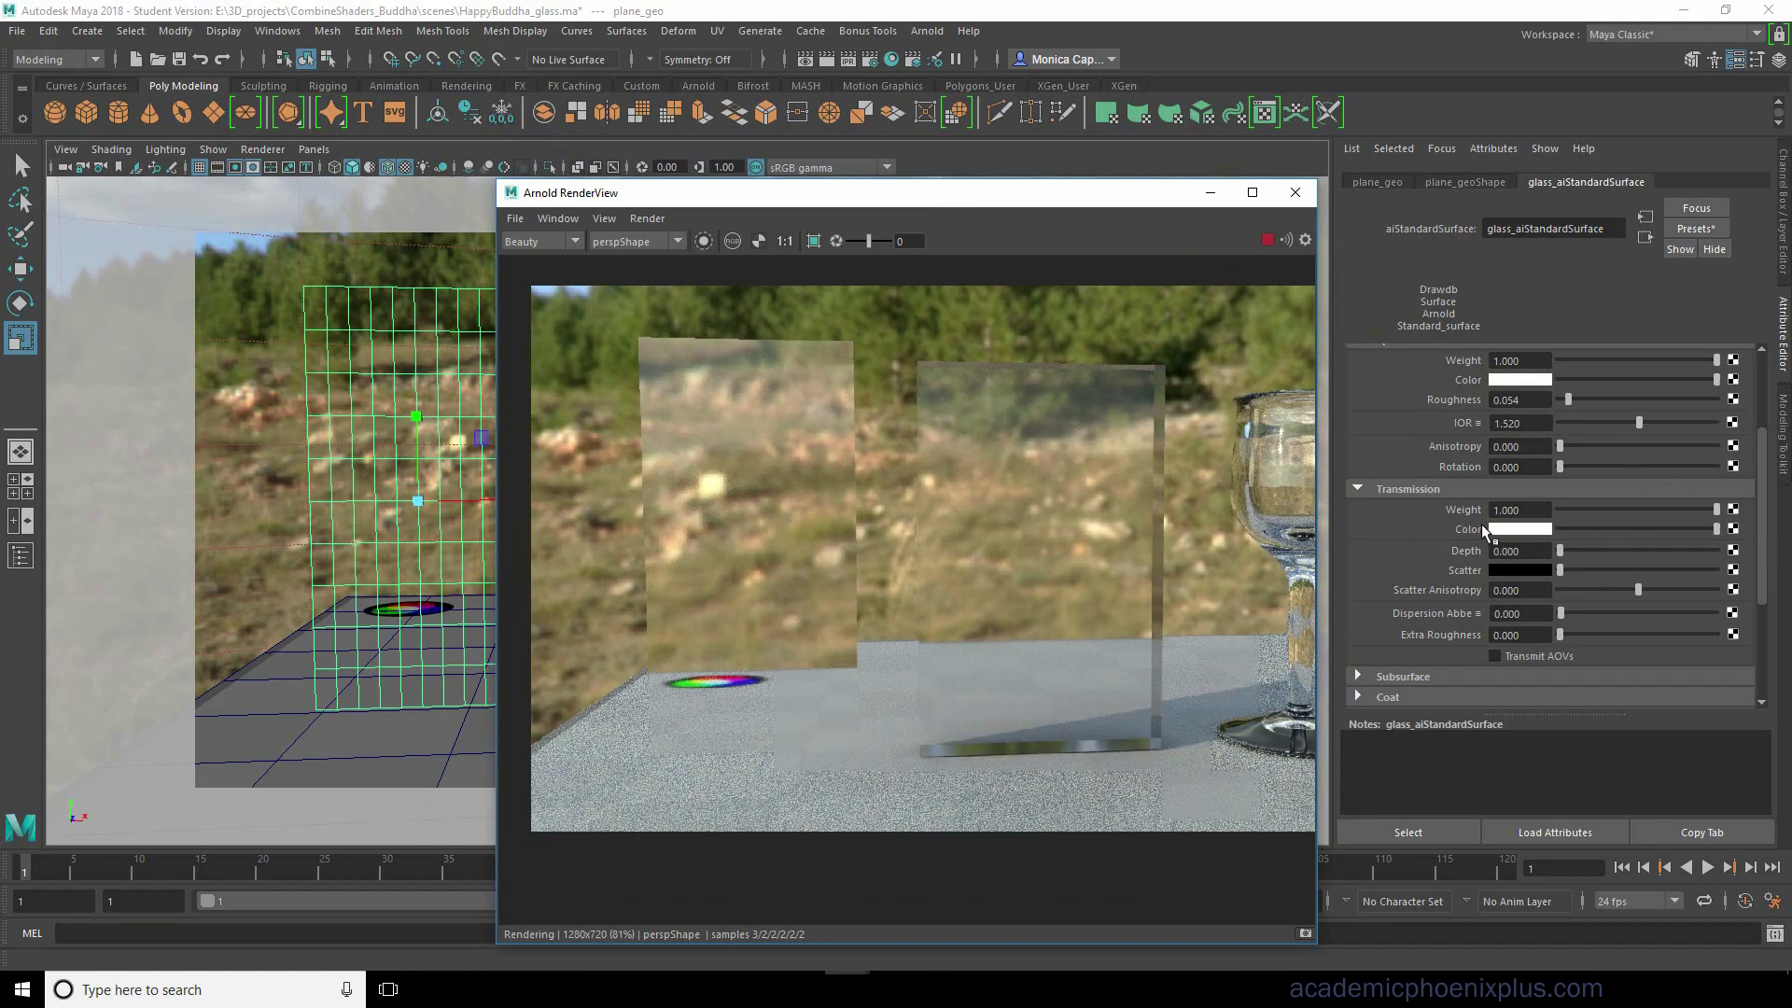
pyautogui.click(1736, 513)
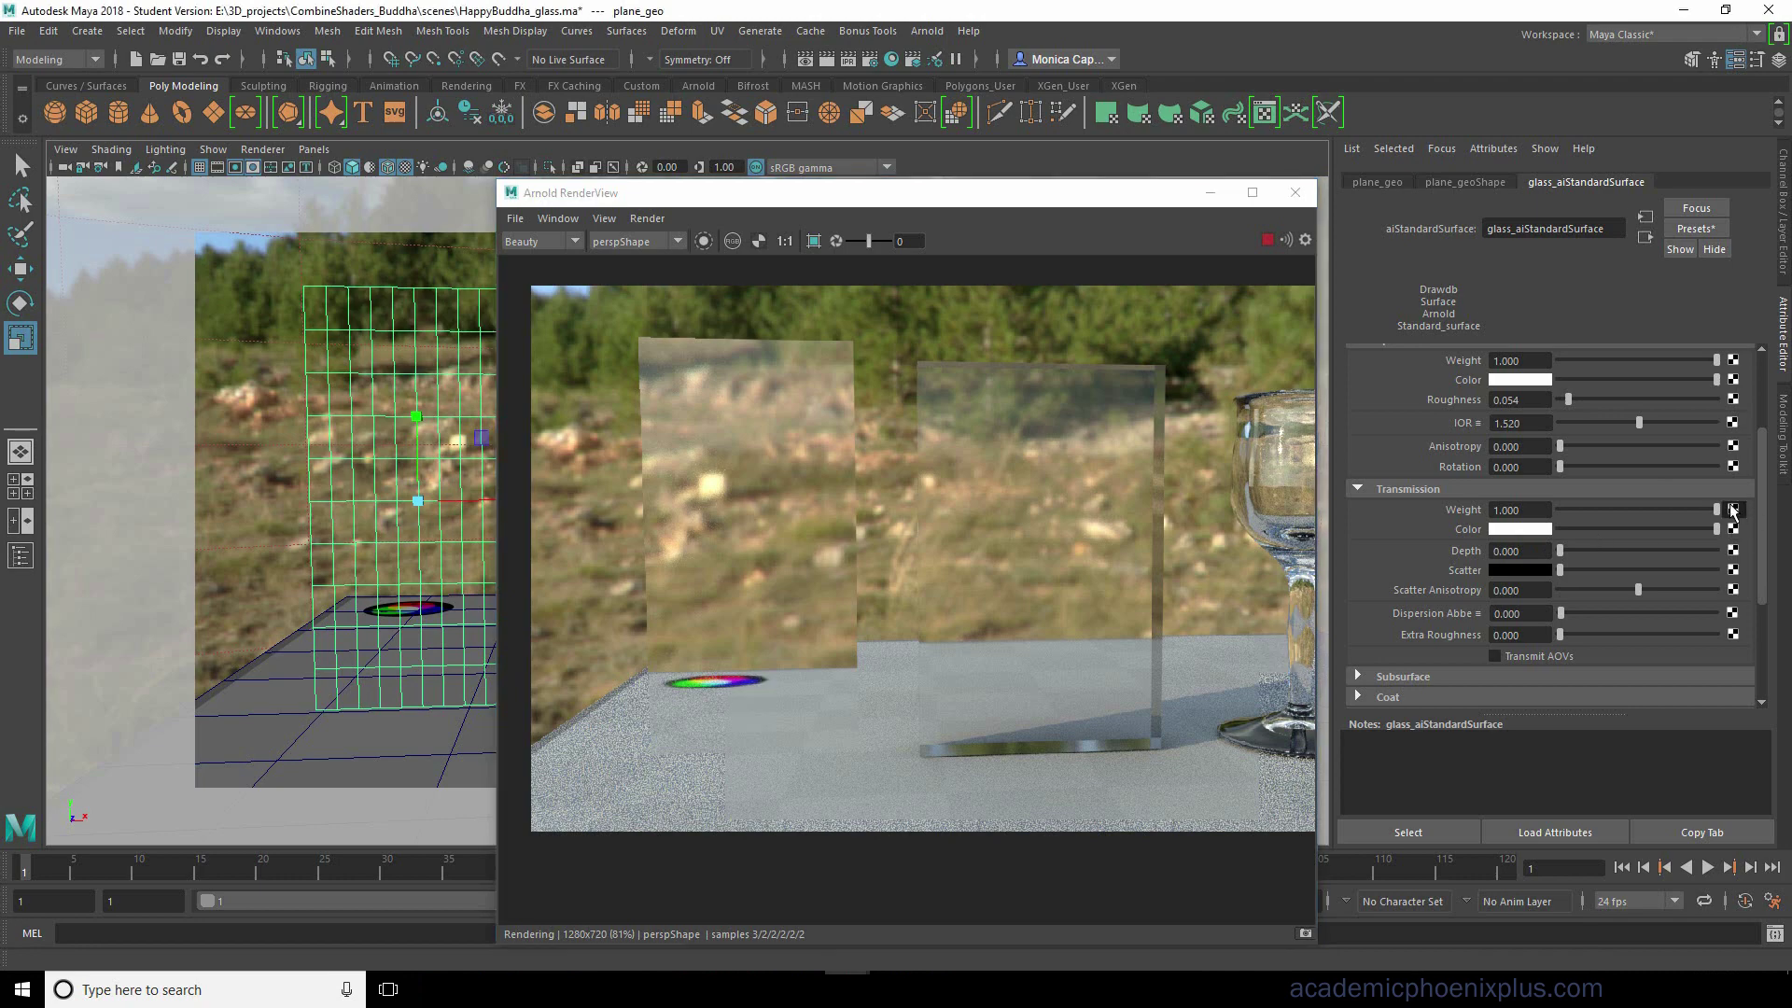
# Create a File texture loading TexturesCom_ScratchedSteel_1024_metallic.tiff.
pyautogui.click(774, 487)
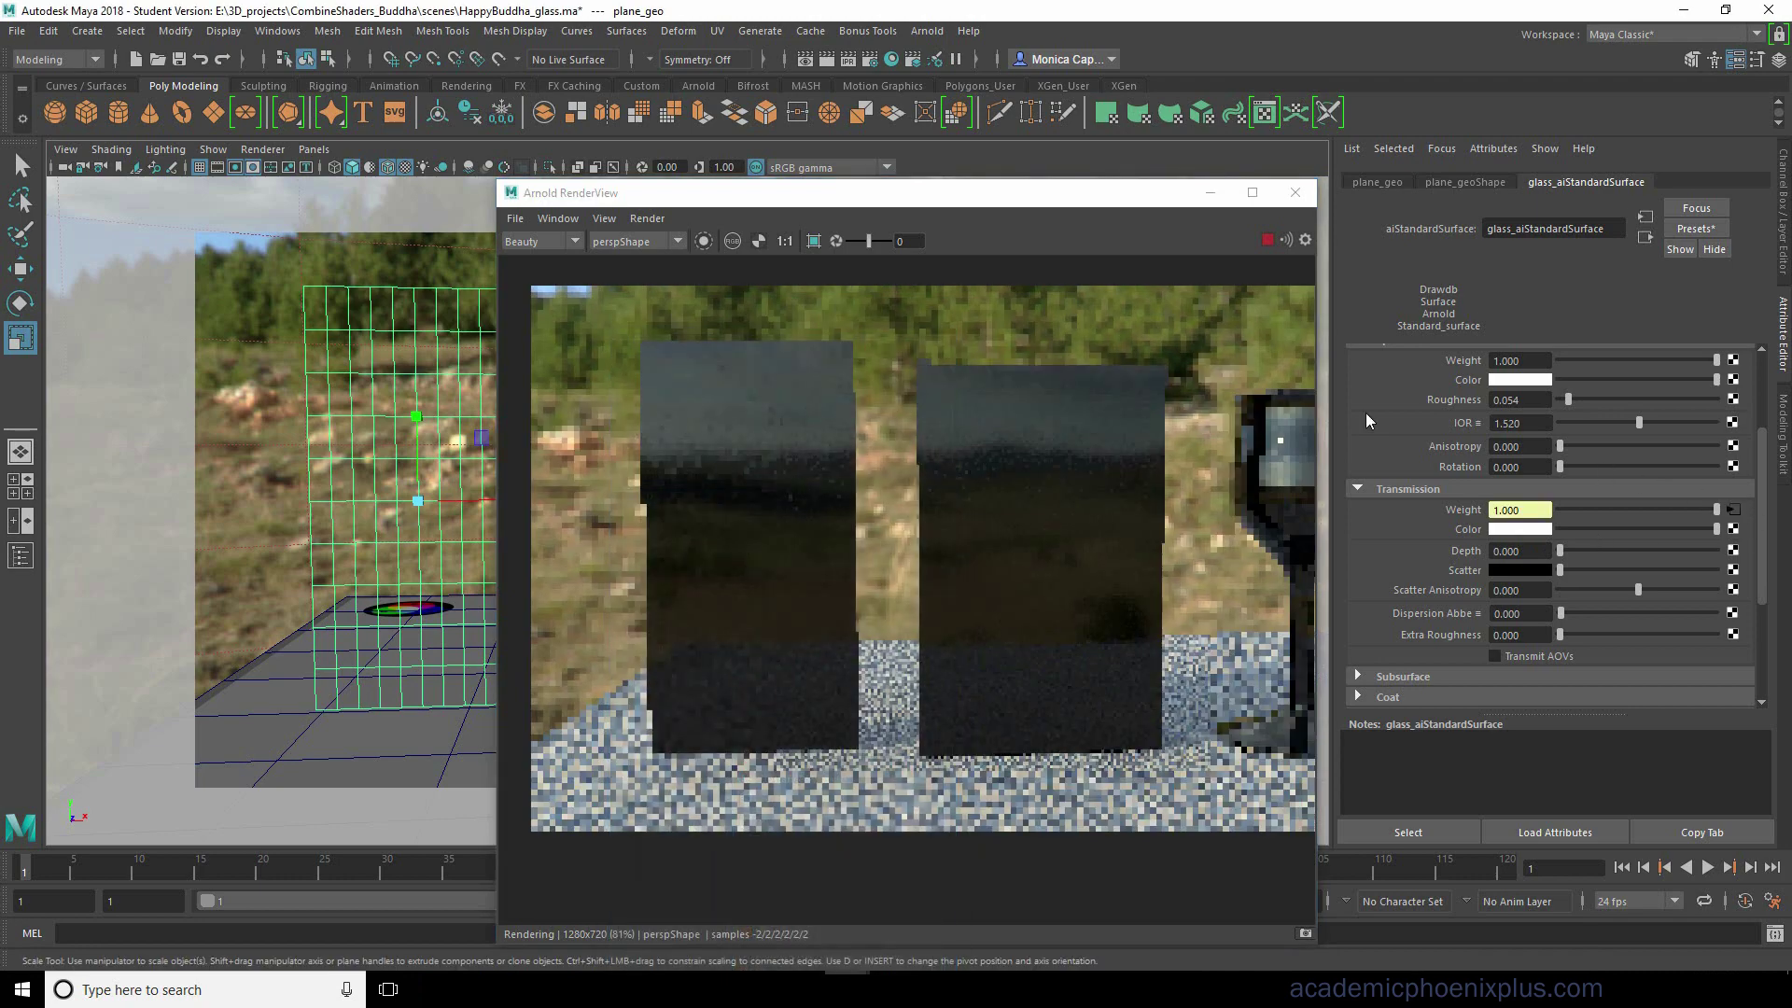
pyautogui.click(1738, 436)
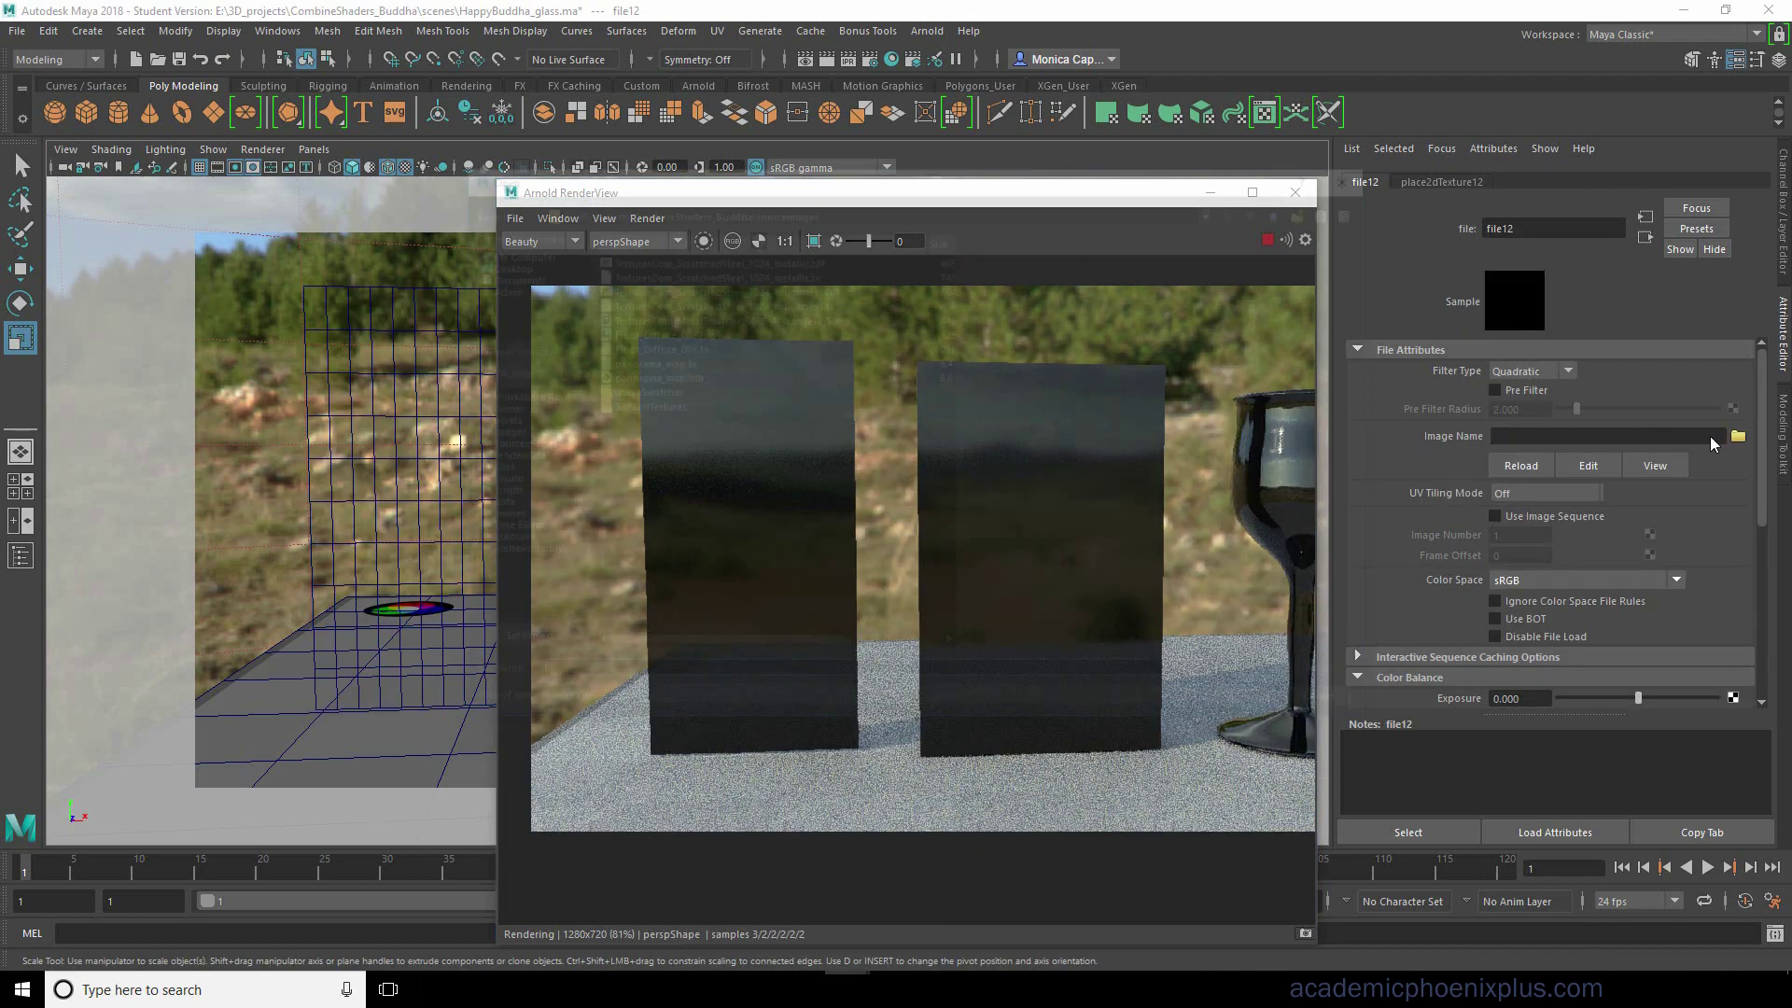
pyautogui.click(731, 259)
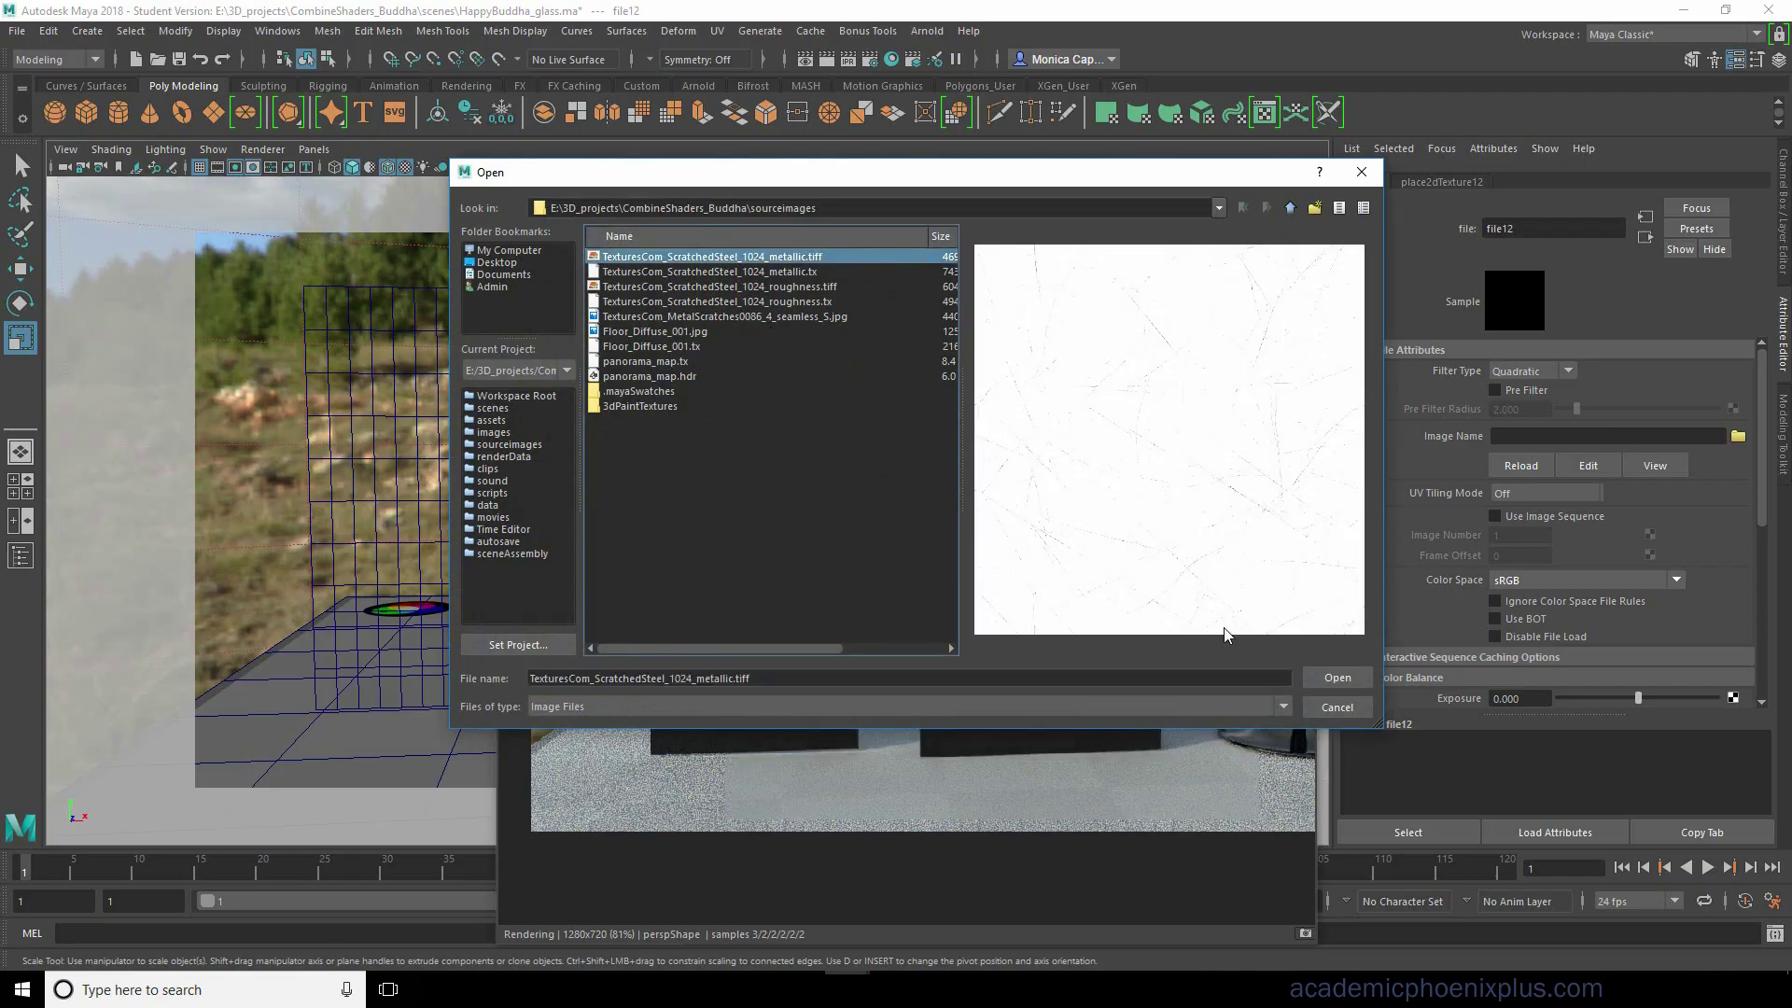
pyautogui.click(1336, 681)
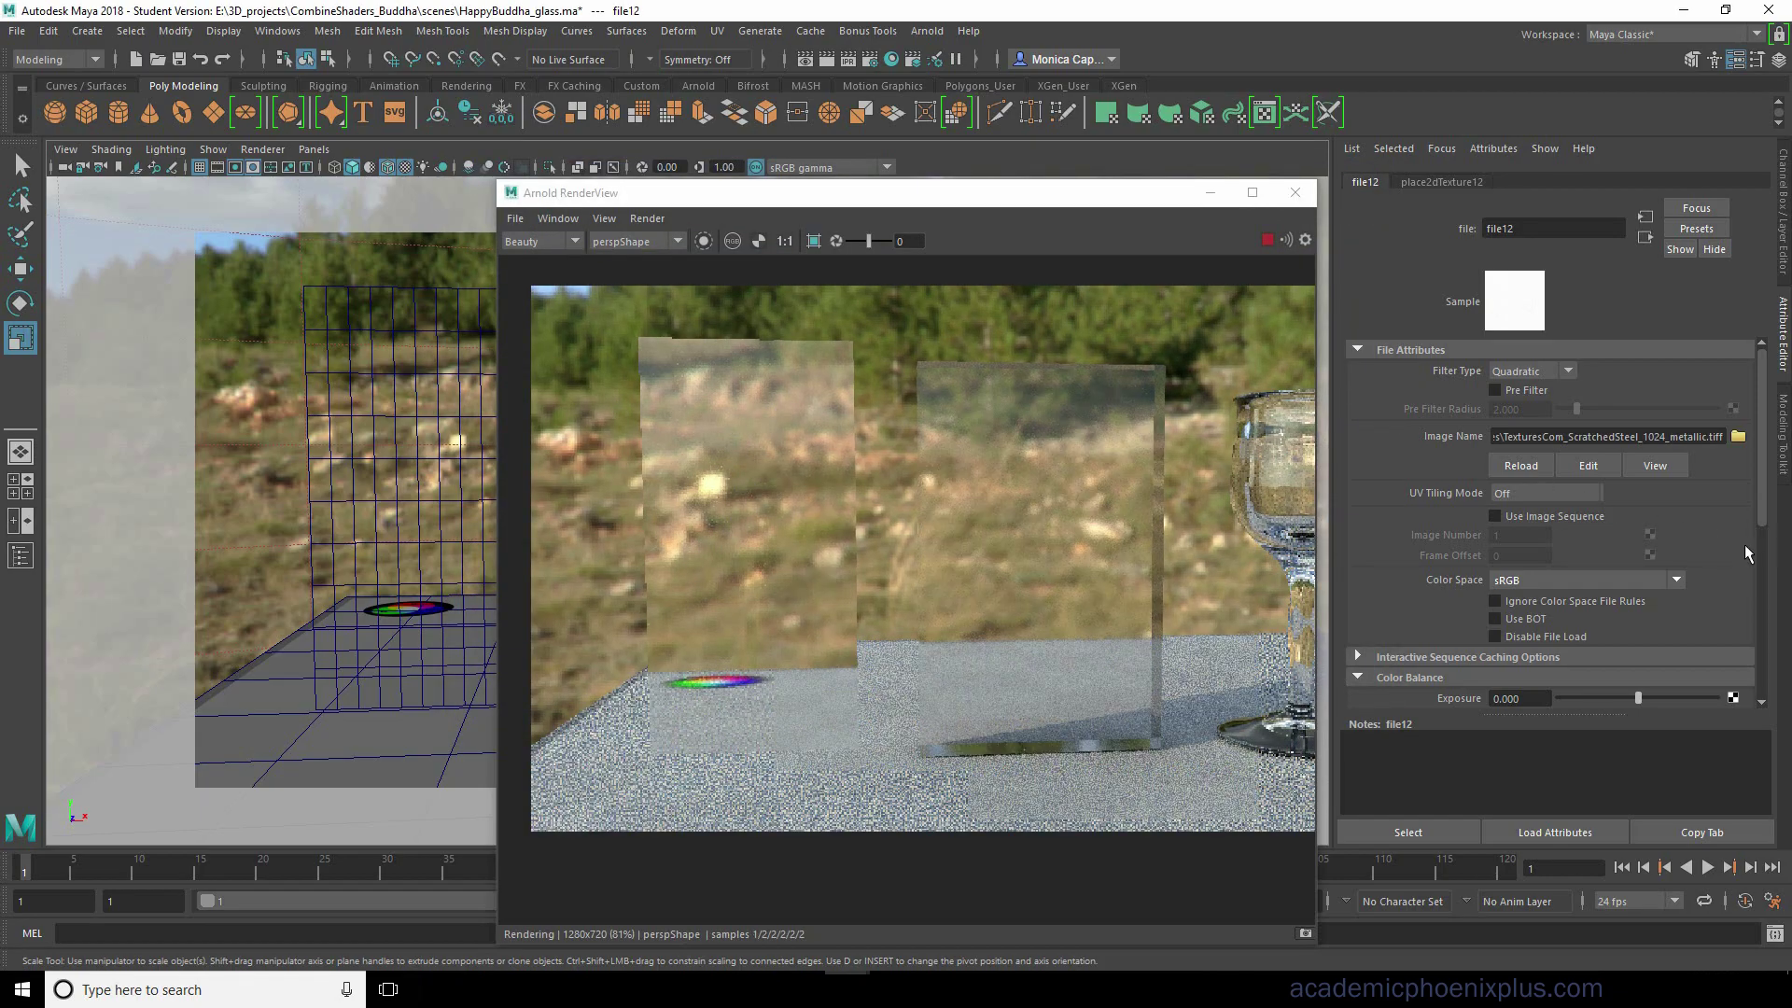
# Enable Alpha Is Luminance on file12 and move the camera closer to the glass plane.
pyautogui.moveTo(1764, 504); pyautogui.dragTo(1748, 597)
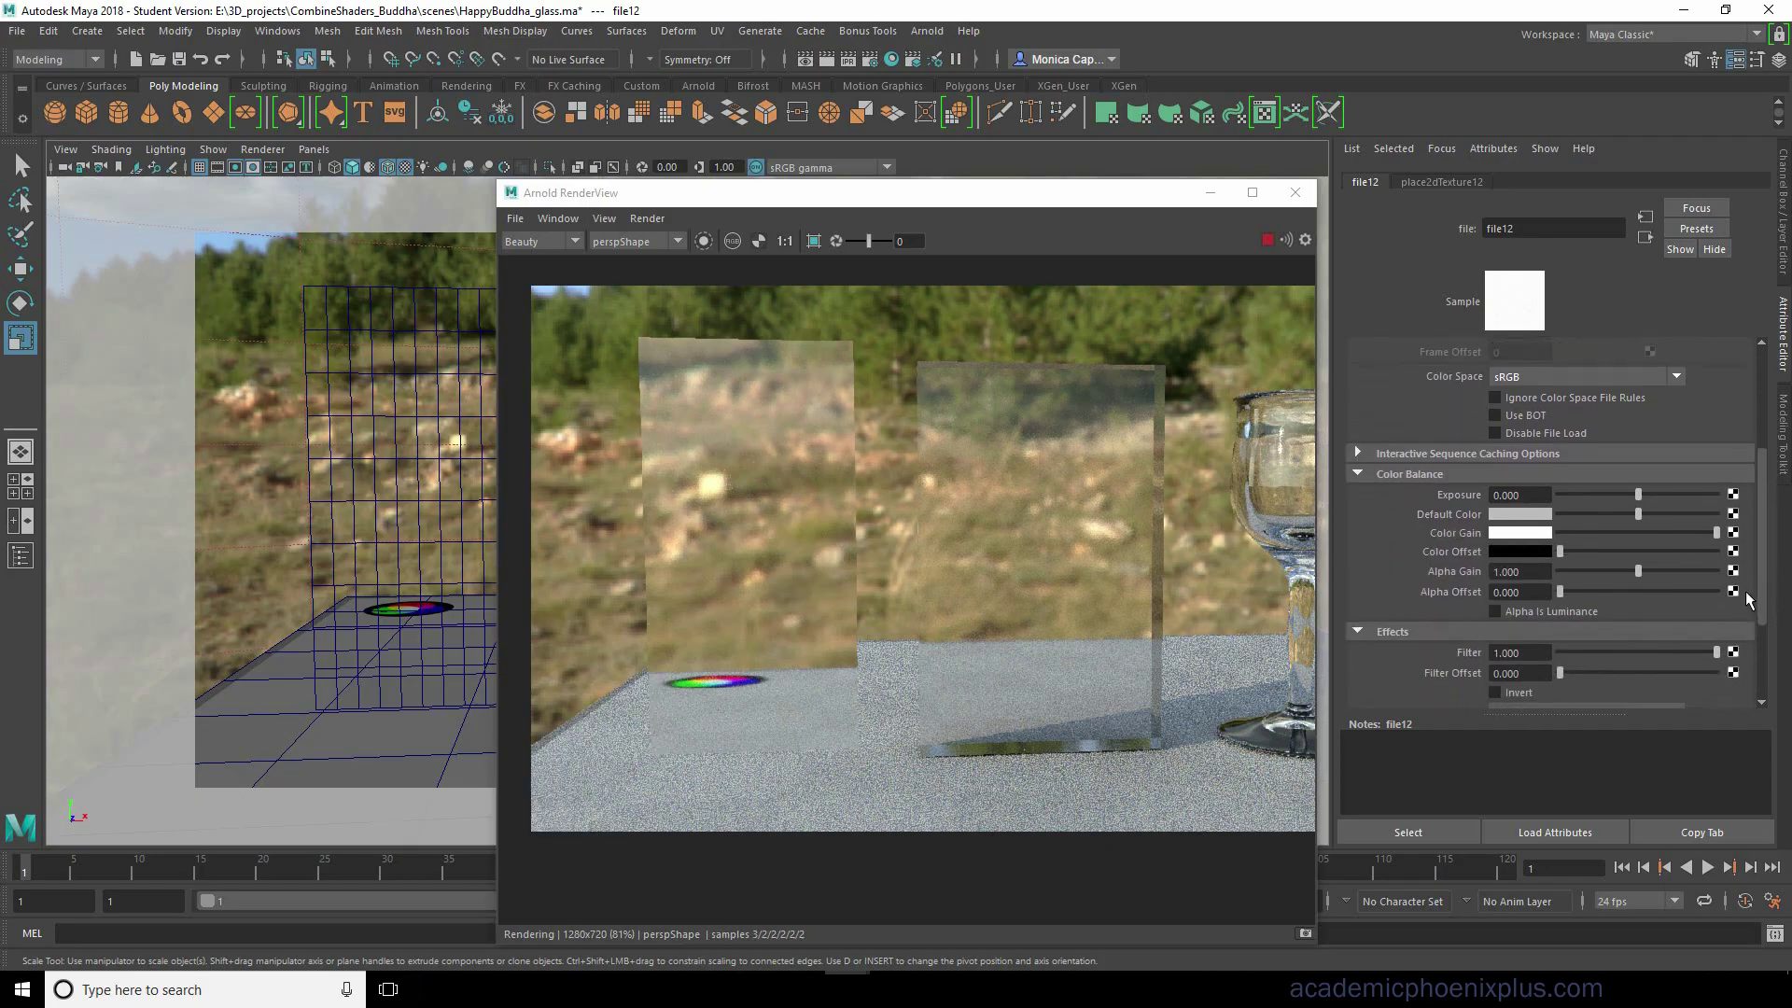
pyautogui.click(1531, 612)
pyautogui.keyDown('alt'); pyautogui.moveTo(382, 576); pyautogui.dragTo(437, 586, button='right'); pyautogui.keyUp('alt')
pyautogui.keyDown('alt'); pyautogui.moveTo(437, 586); pyautogui.dragTo(442, 532); pyautogui.keyUp('alt')
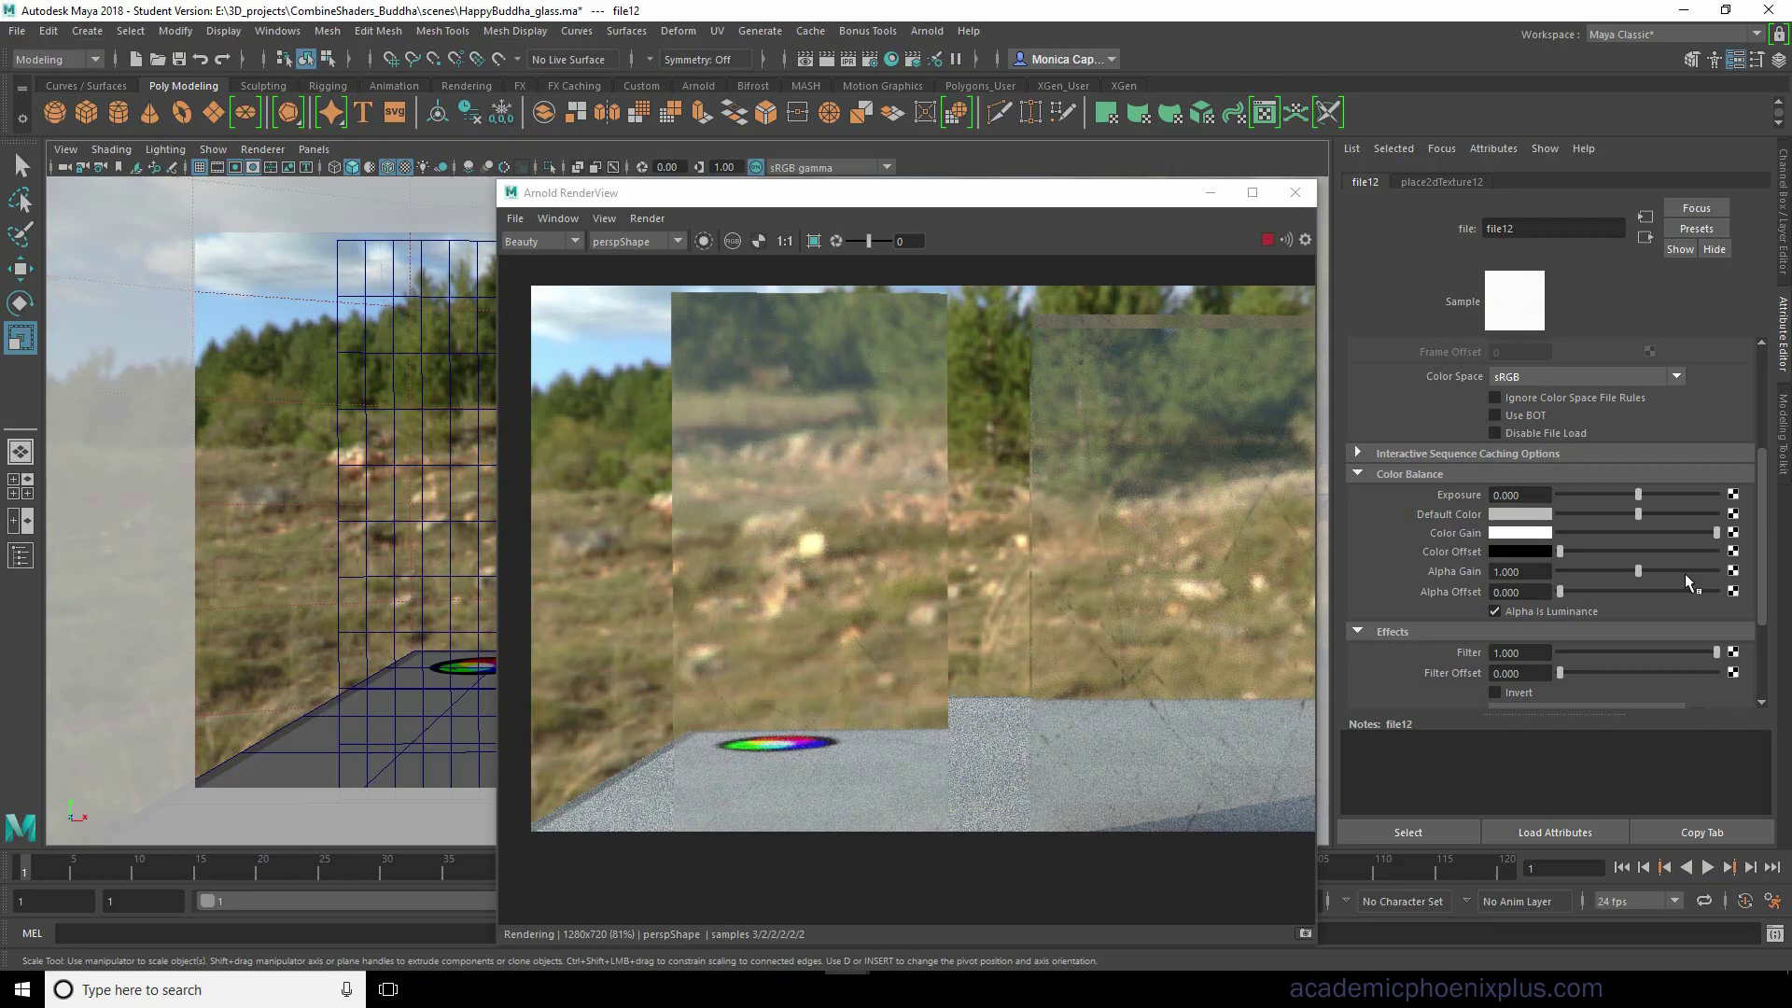
# Map a new File texture loading ScratchedSteel_1024_metallic.tiff into the glass shader's Transmission Color.
pyautogui.click(1644, 237)
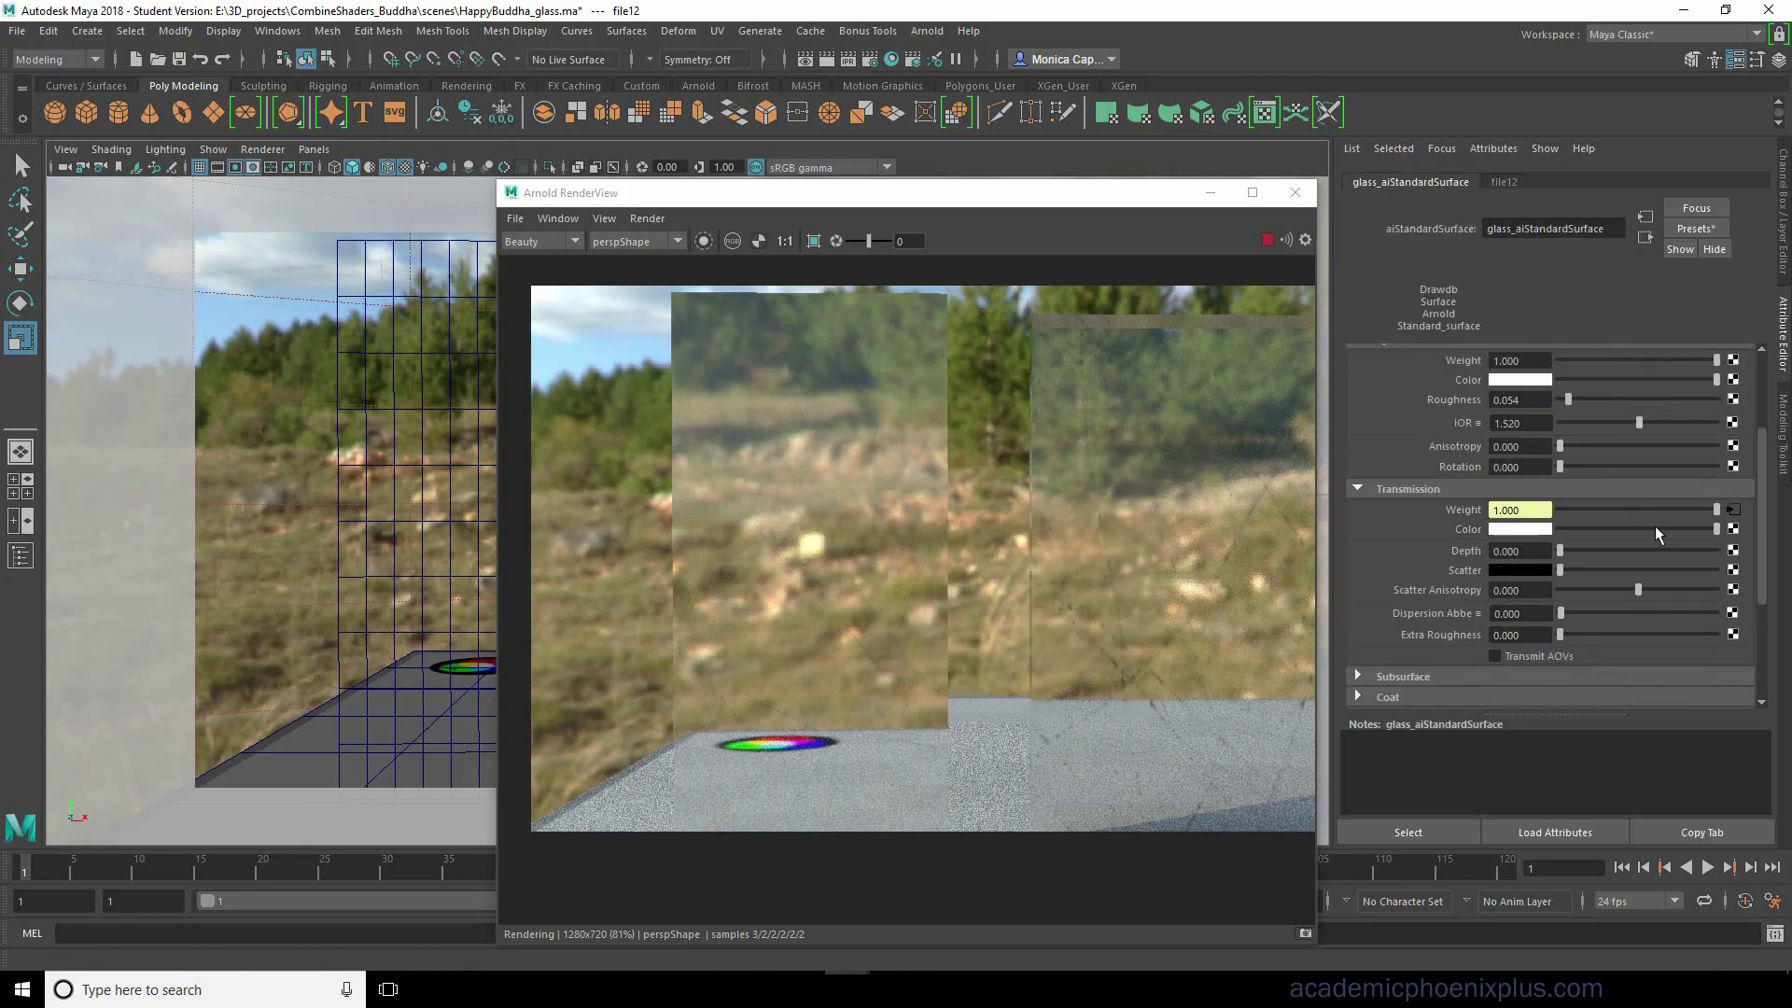
pyautogui.click(1733, 529)
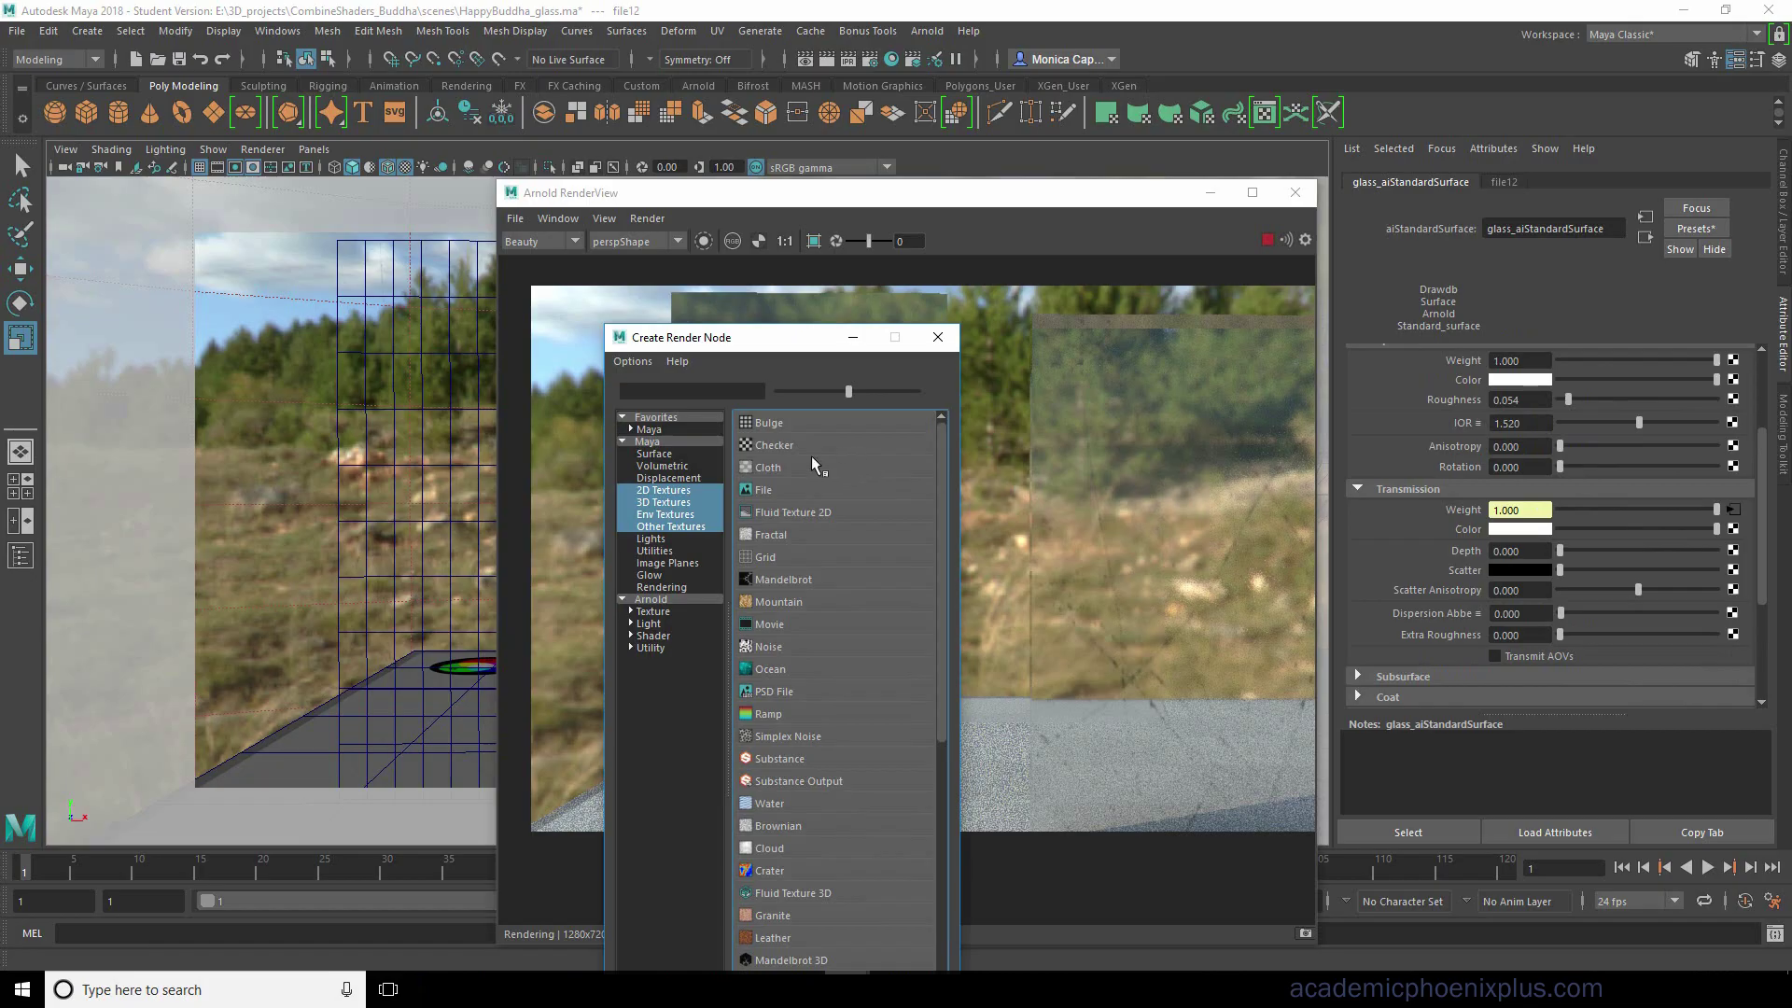
pyautogui.click(768, 491)
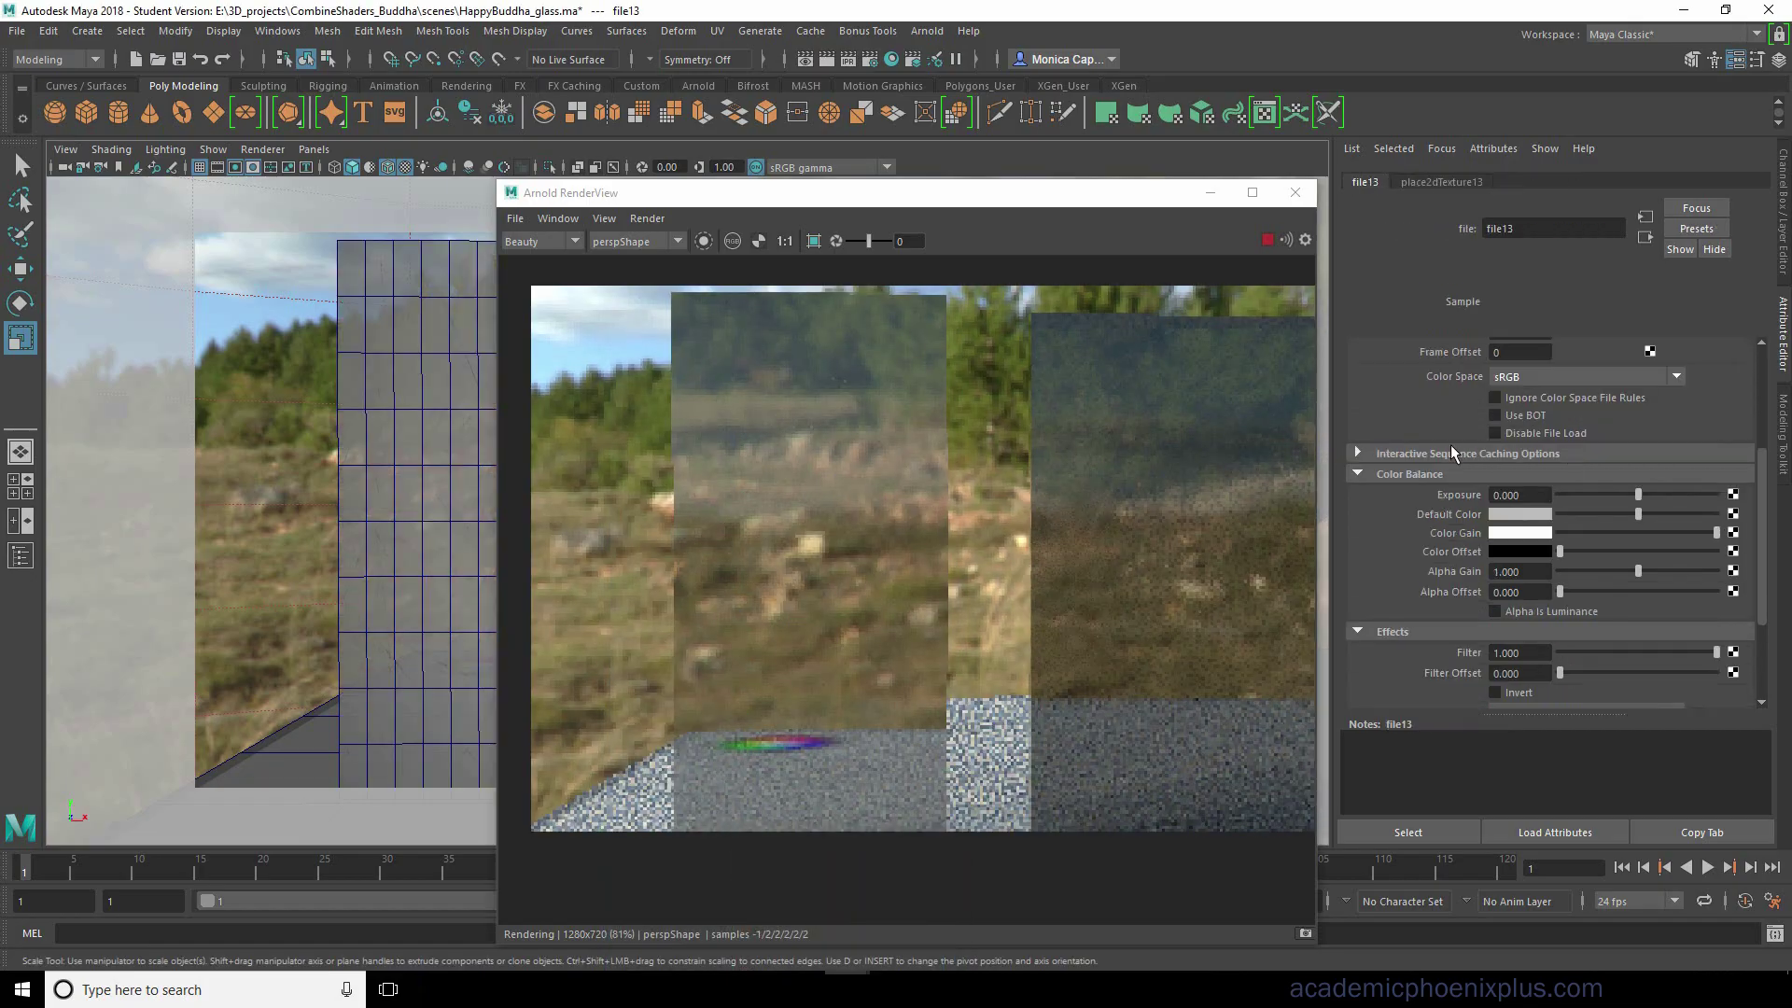
pyautogui.click(1738, 435)
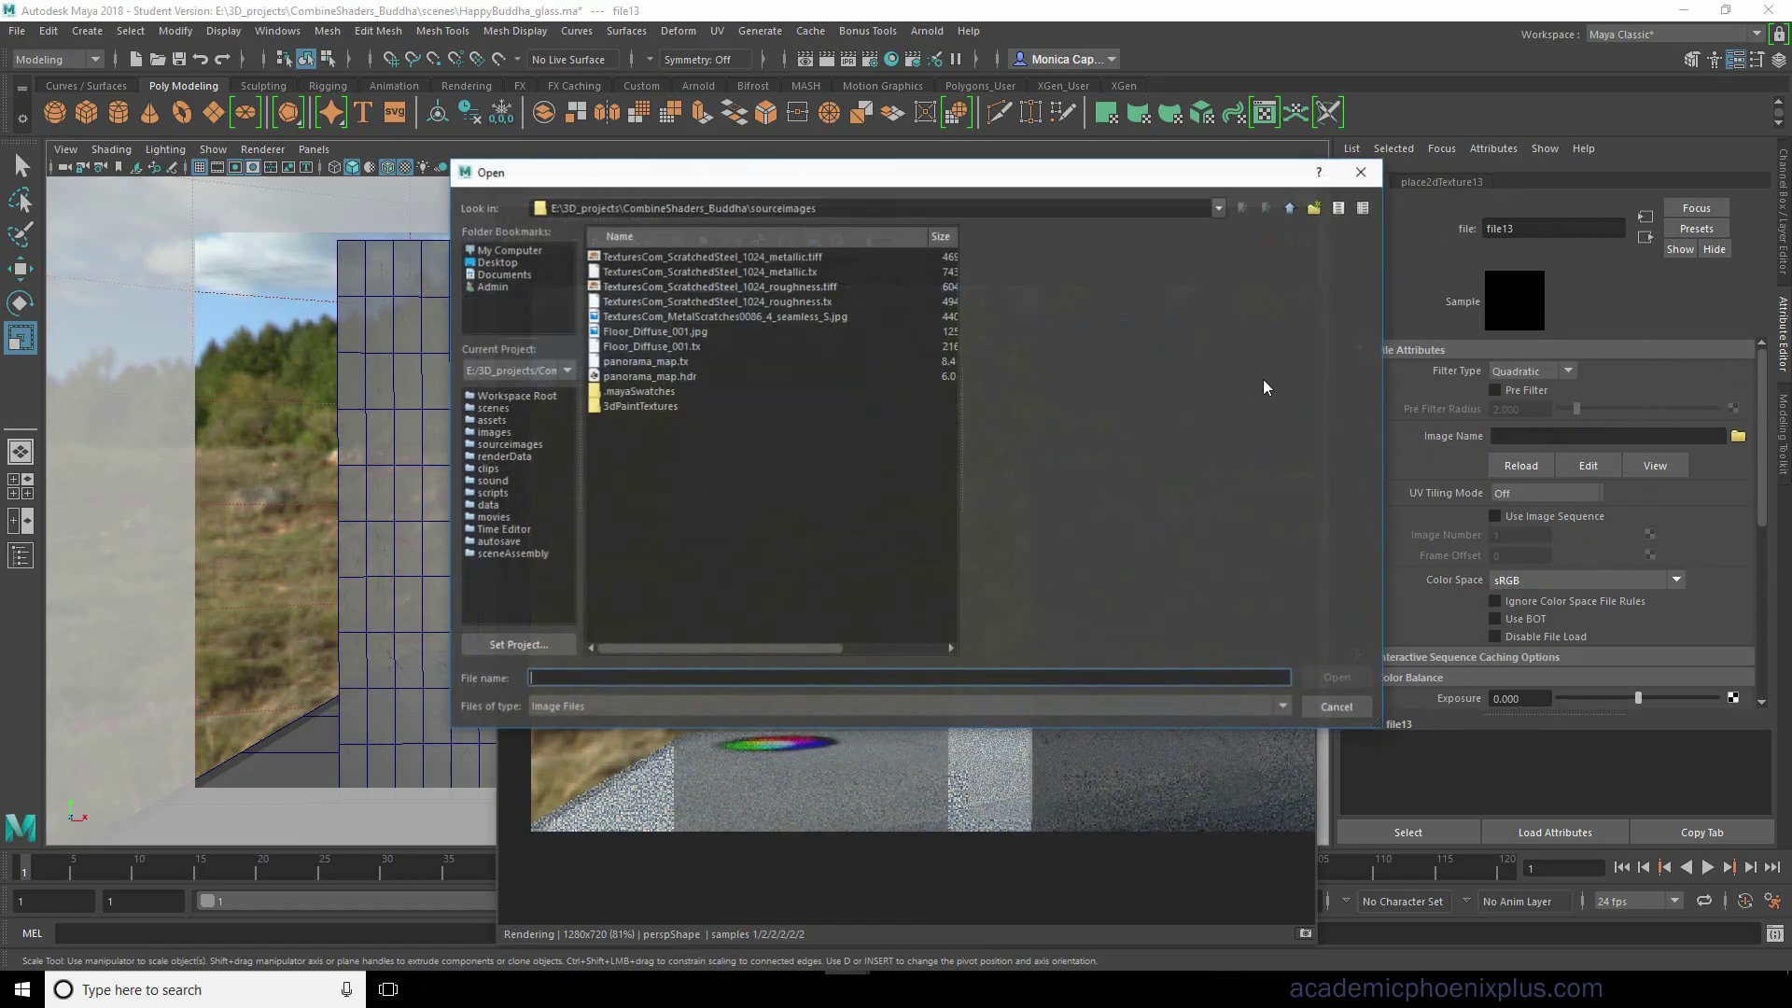
pyautogui.doubleClick(814, 262)
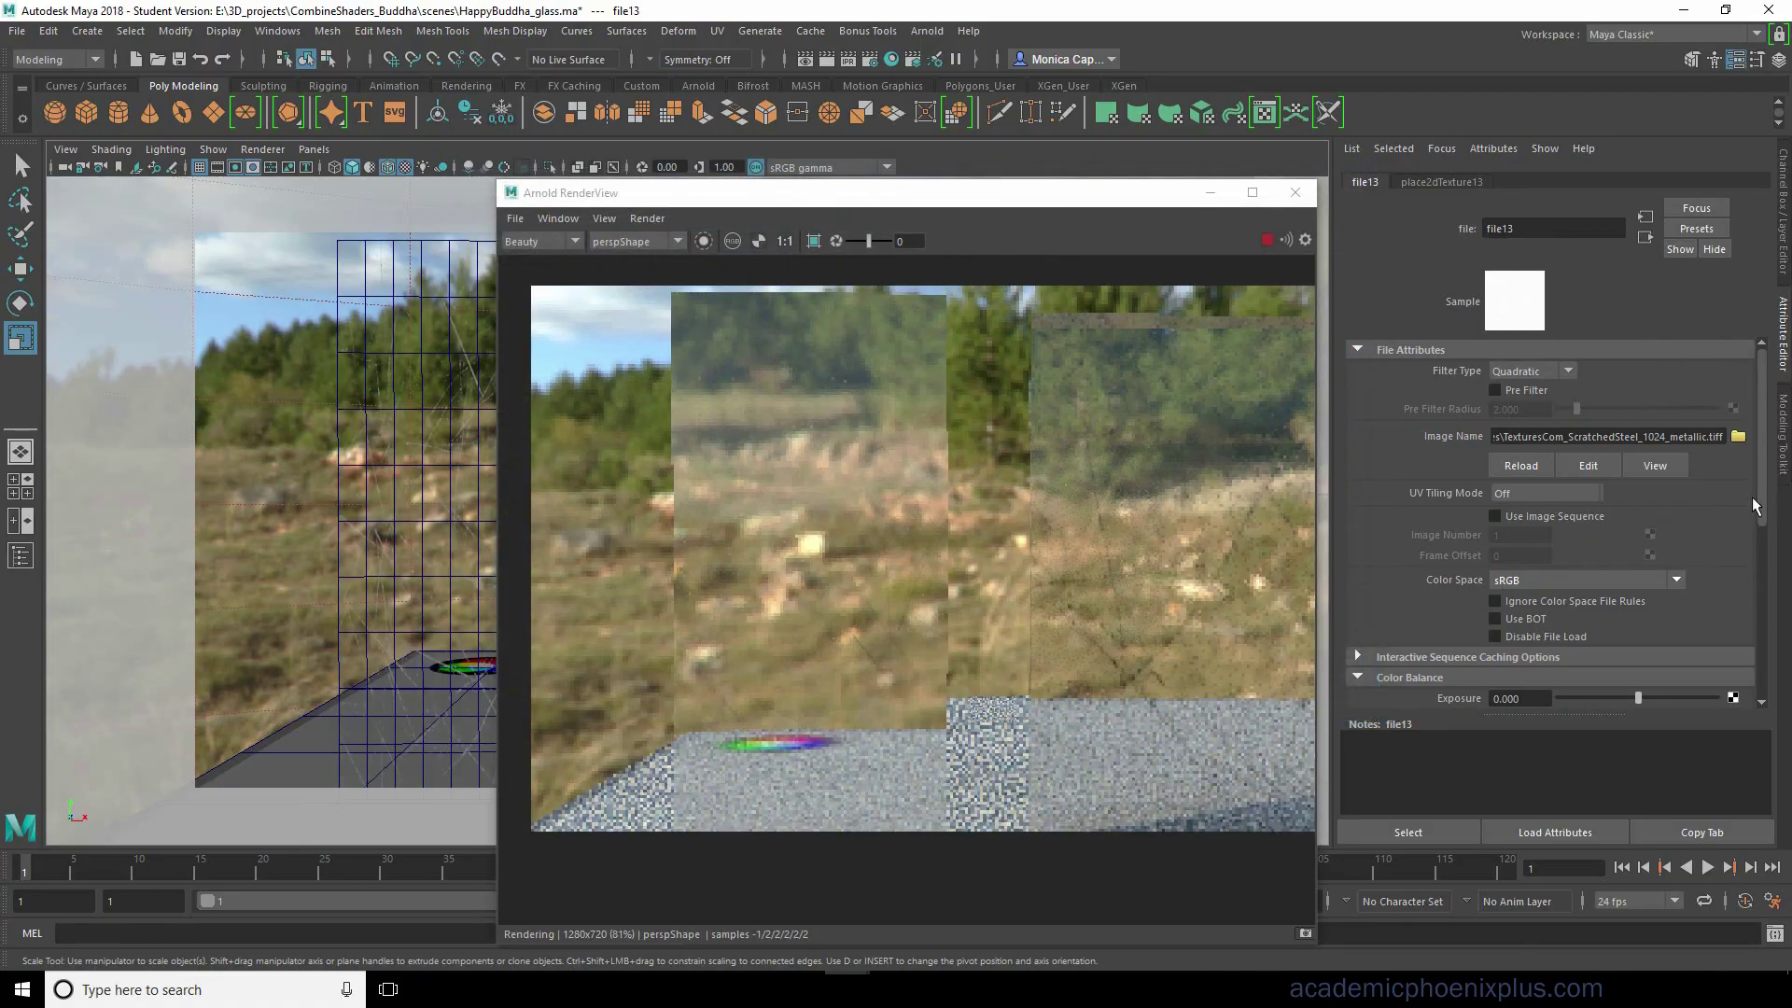
# Turn on Alpha Is Luminance and Invert in the new scratch texture's settings.
pyautogui.scroll(-5, 1742, 590)
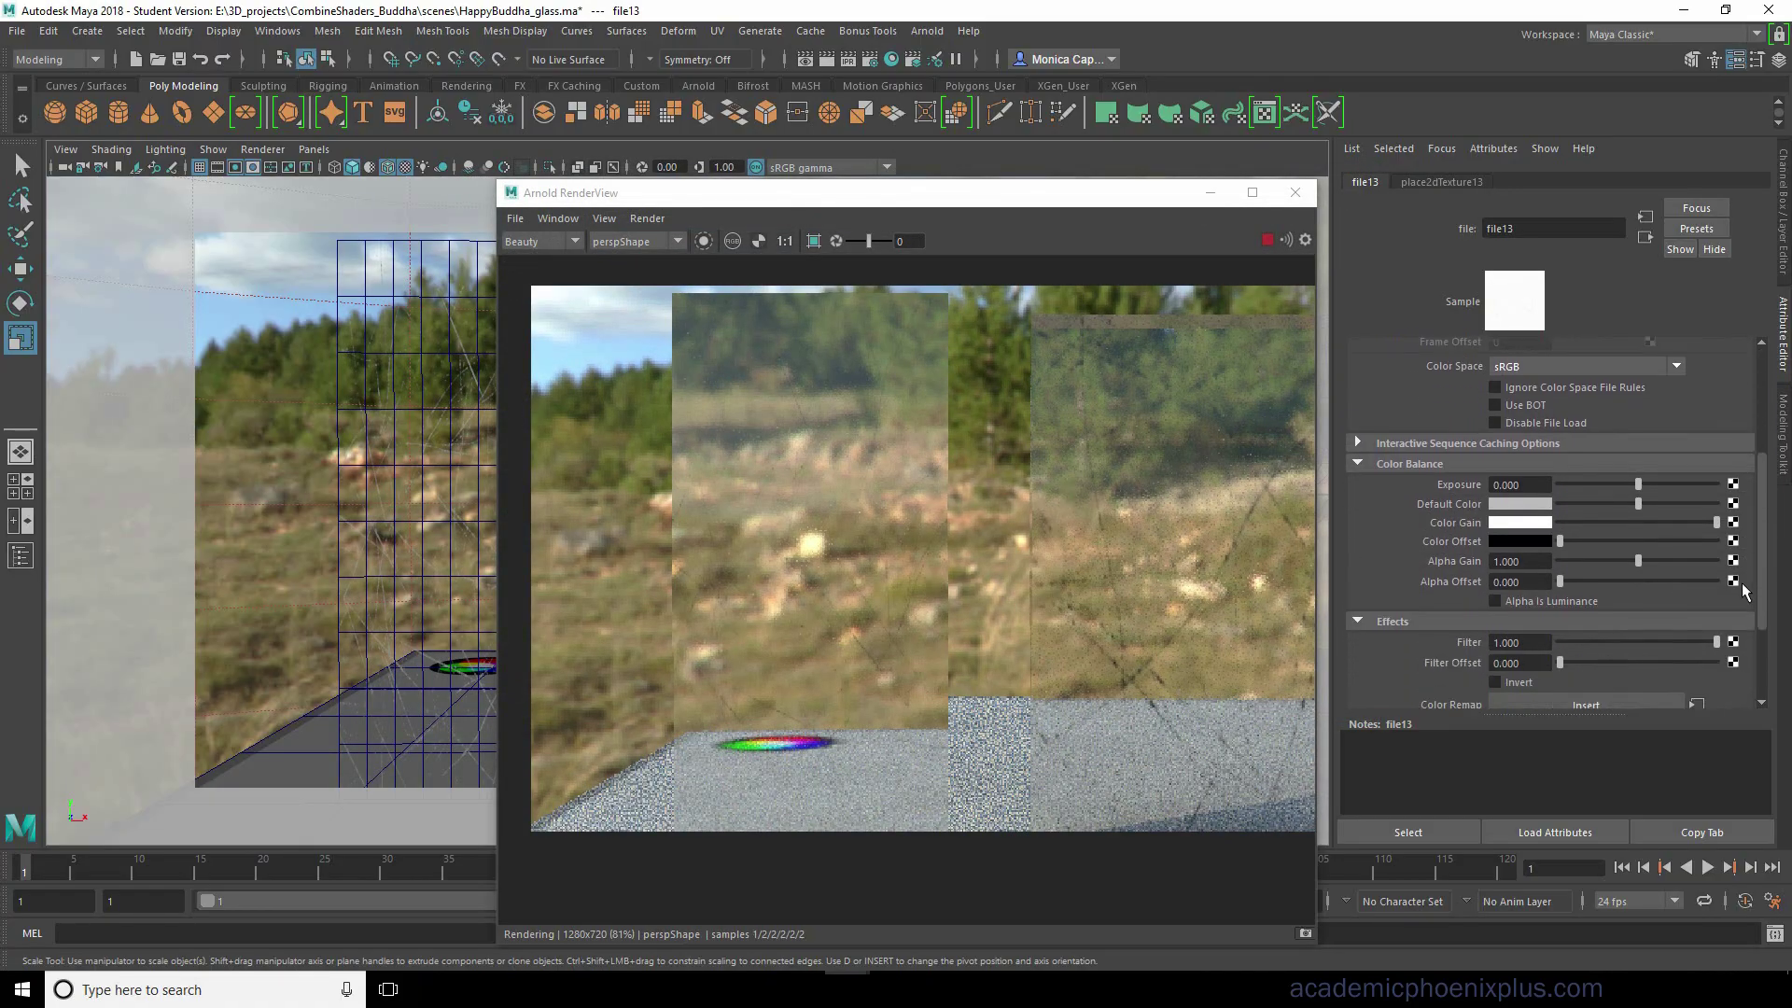
pyautogui.click(1381, 621)
pyautogui.click(1396, 463)
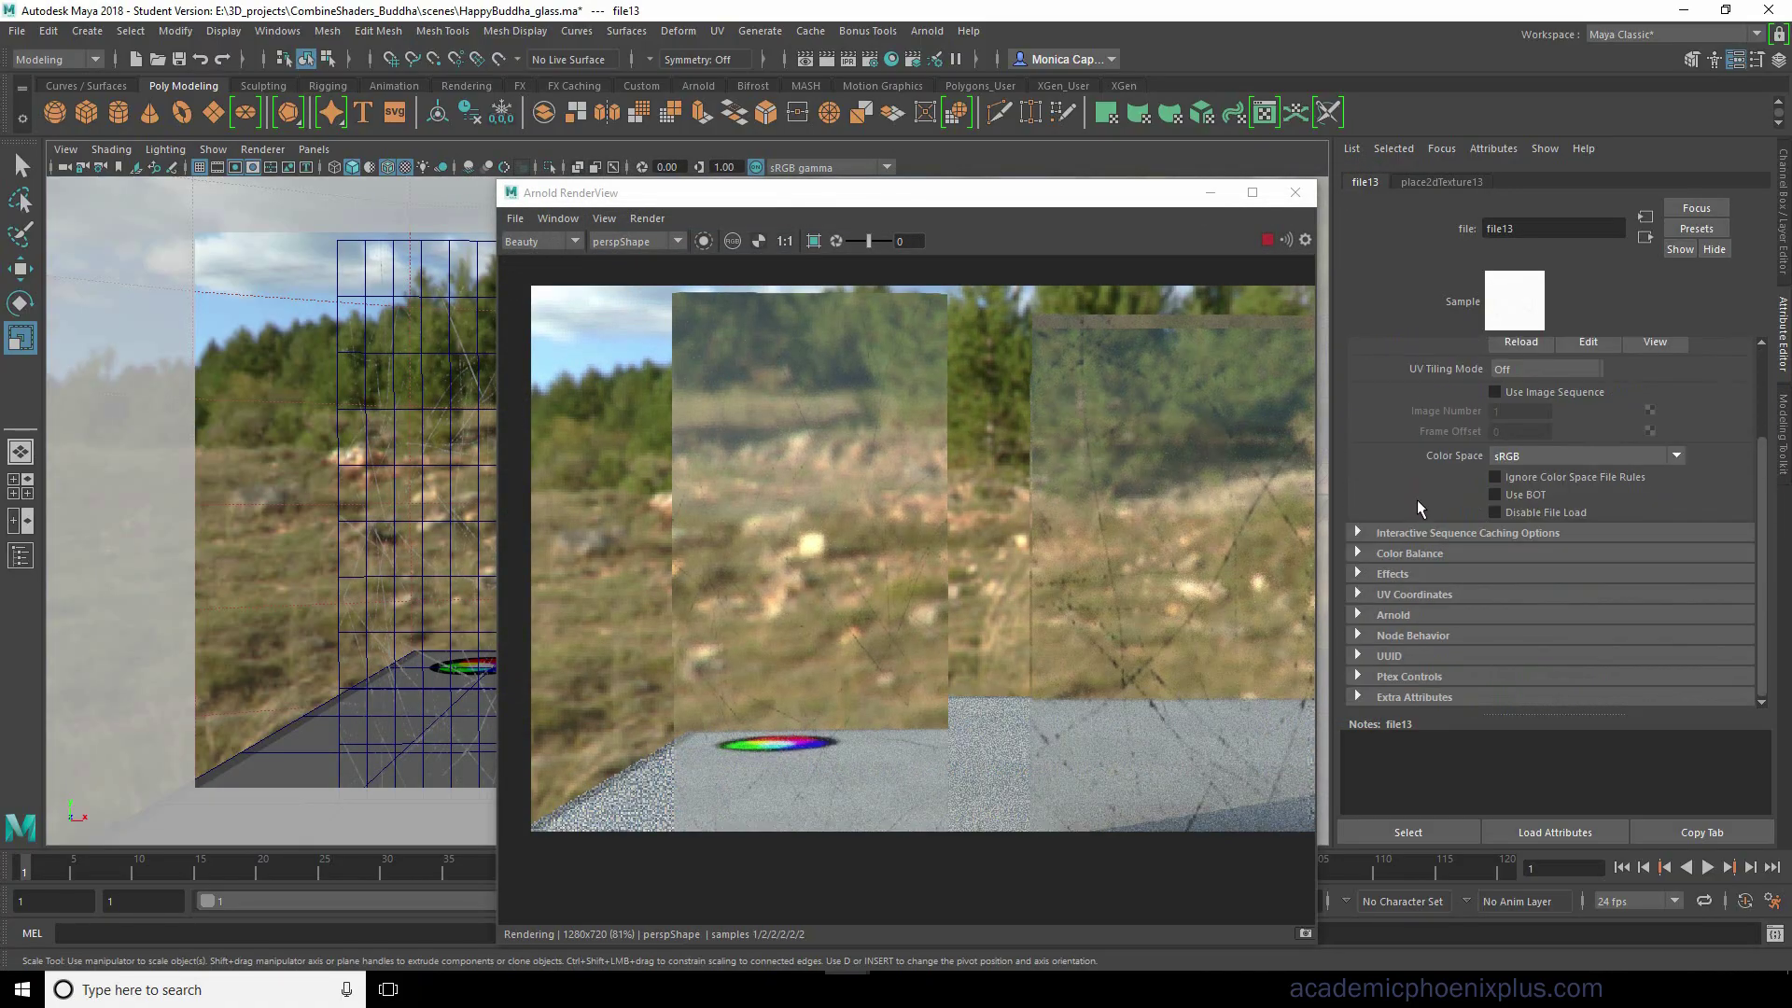
pyautogui.click(1403, 555)
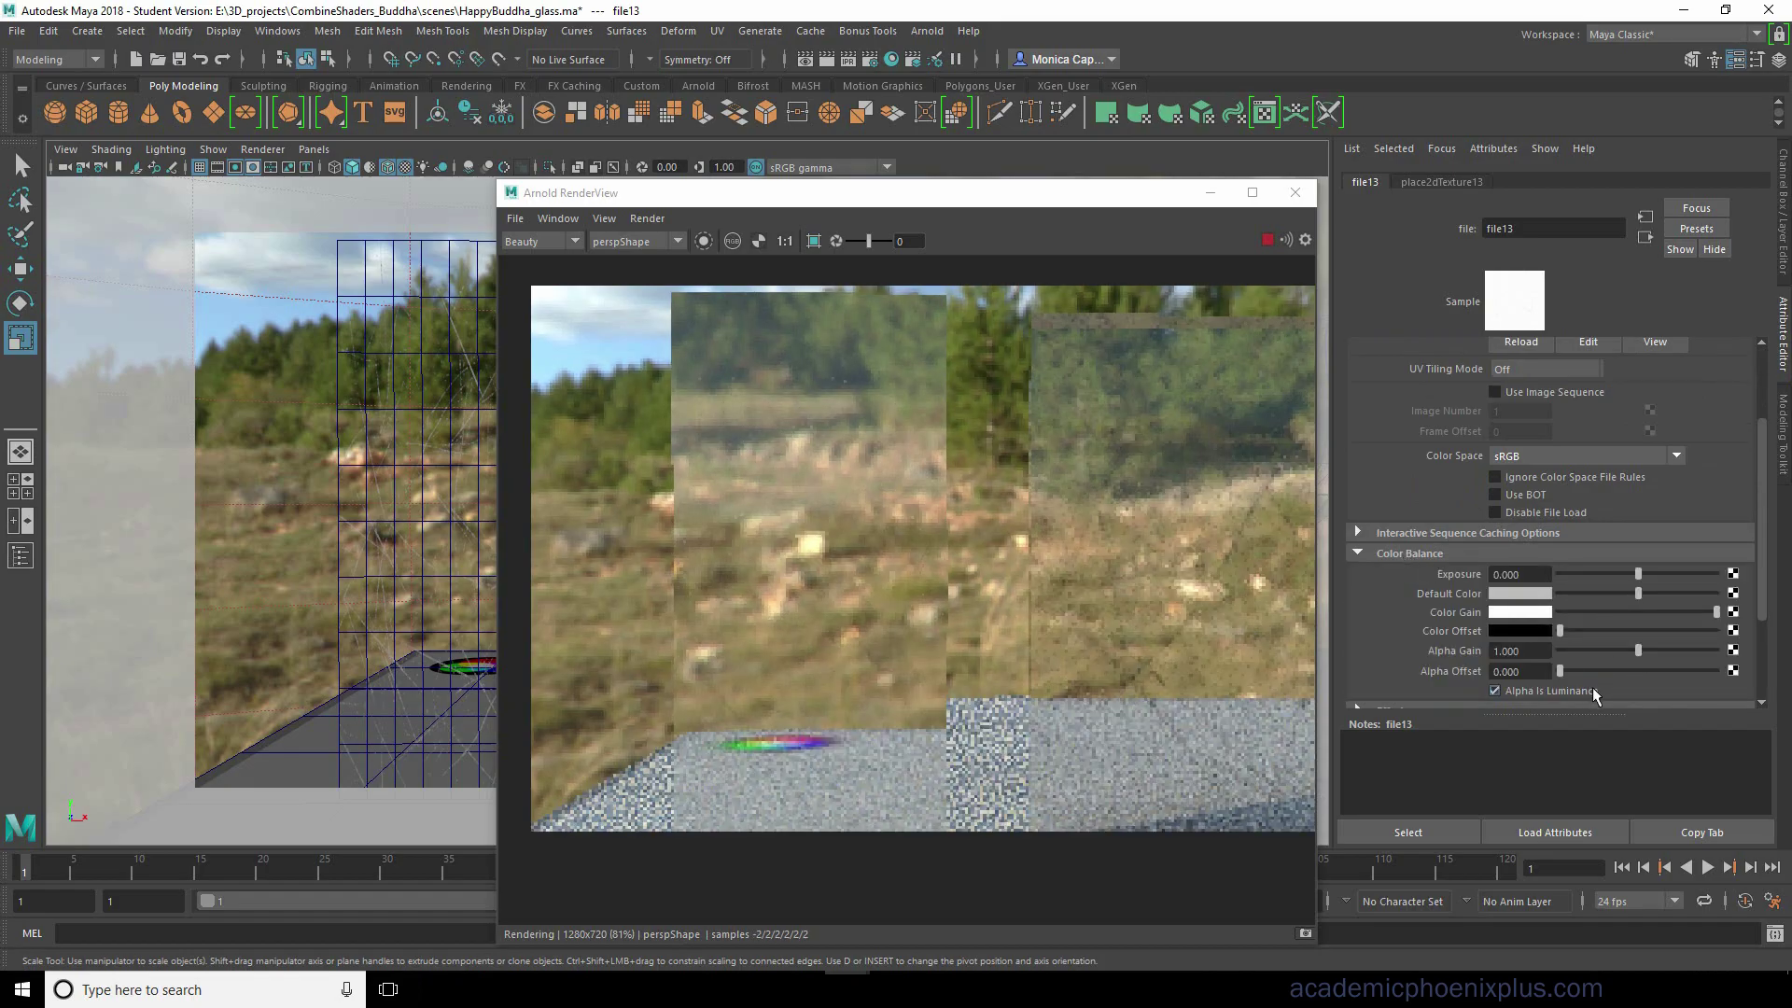
pyautogui.click(1589, 692)
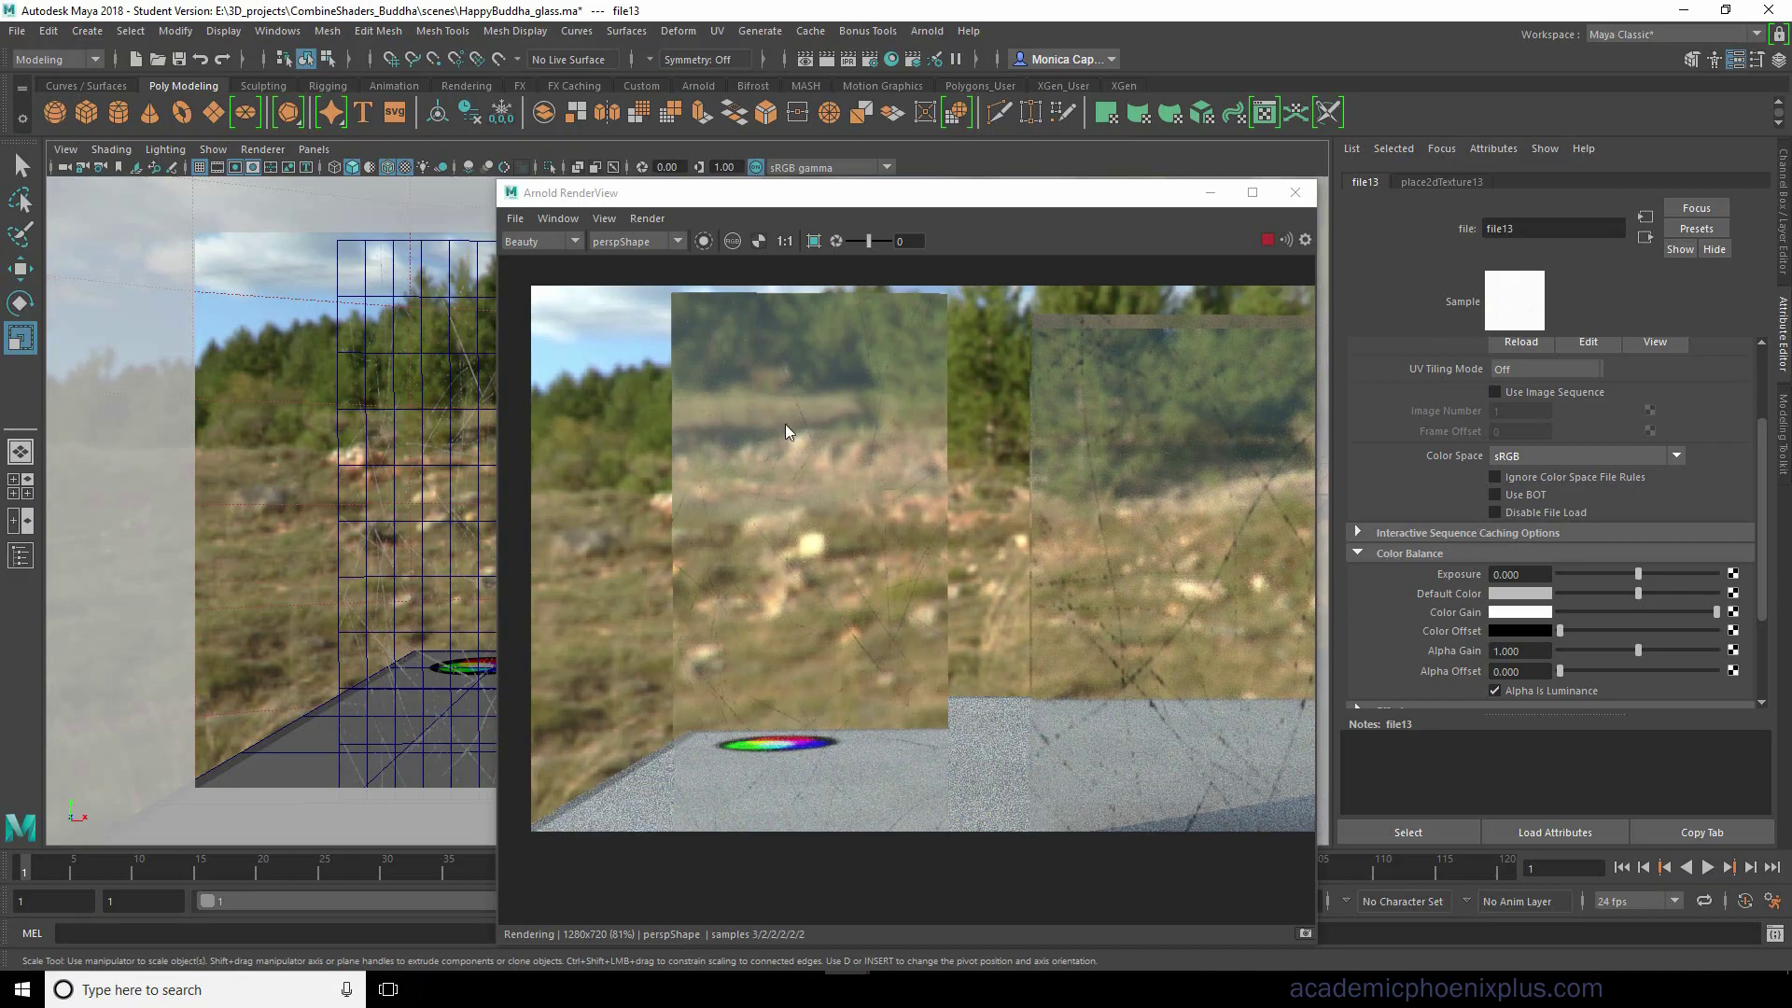
pyautogui.scroll(-5, 1765, 502)
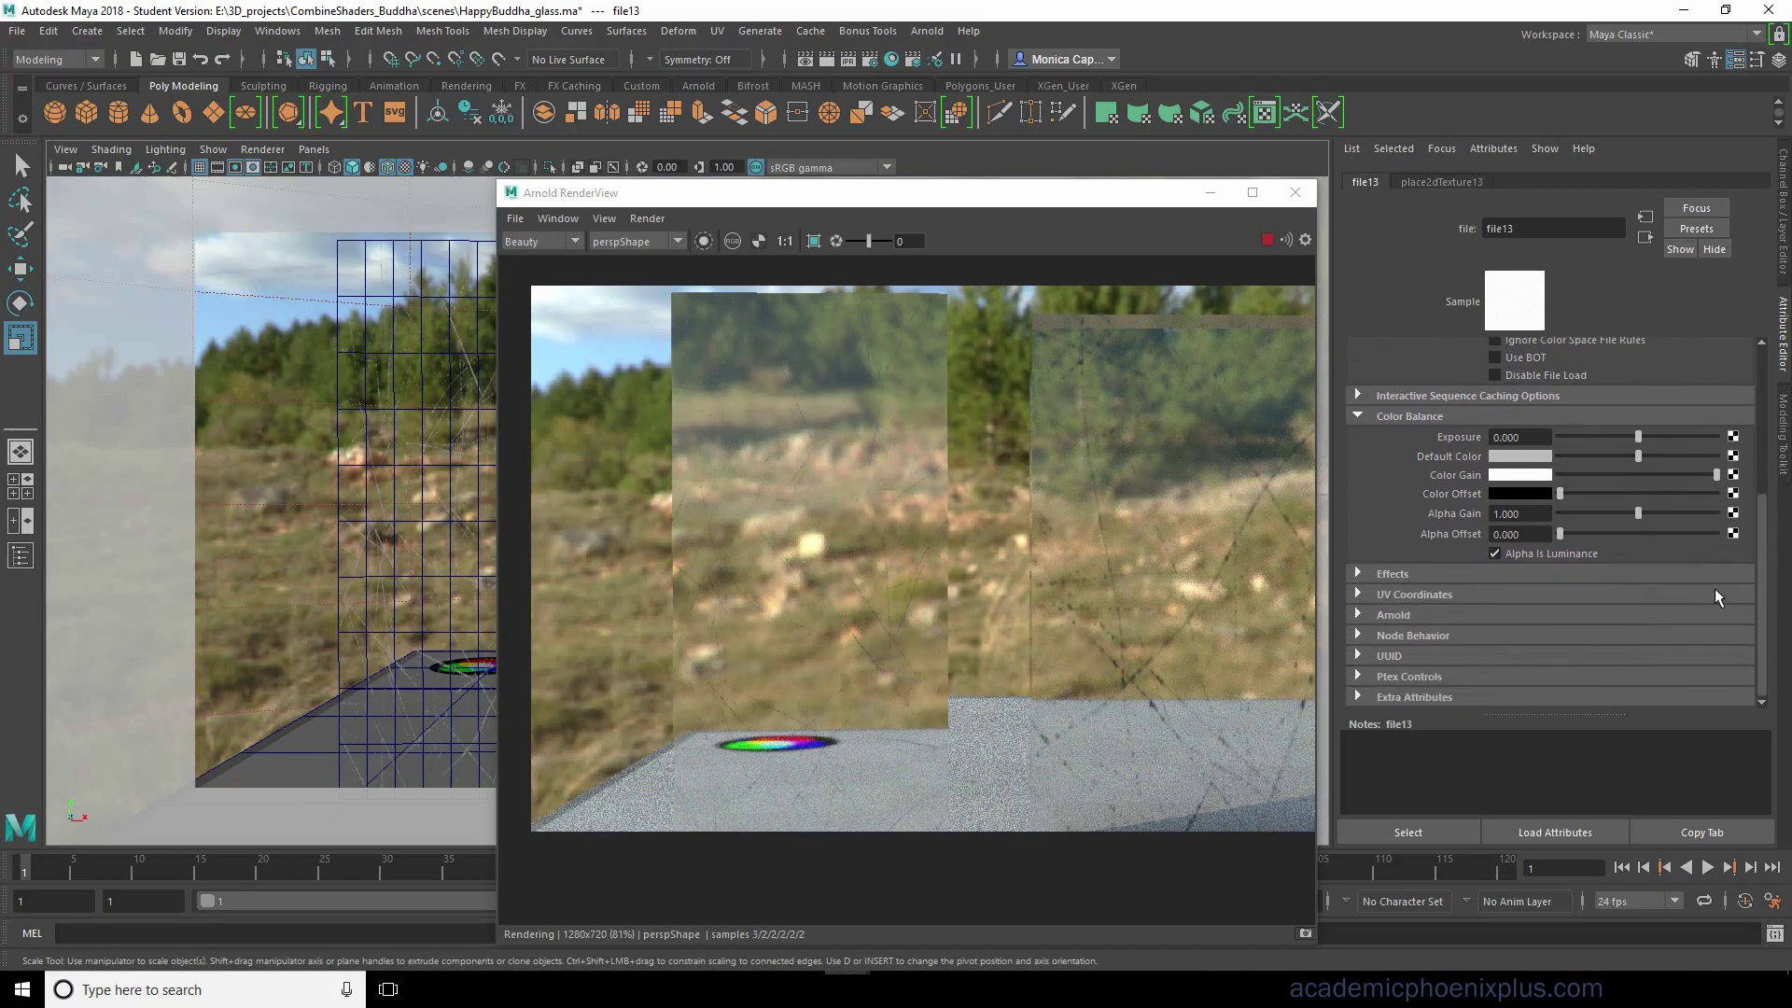
pyautogui.click(1418, 573)
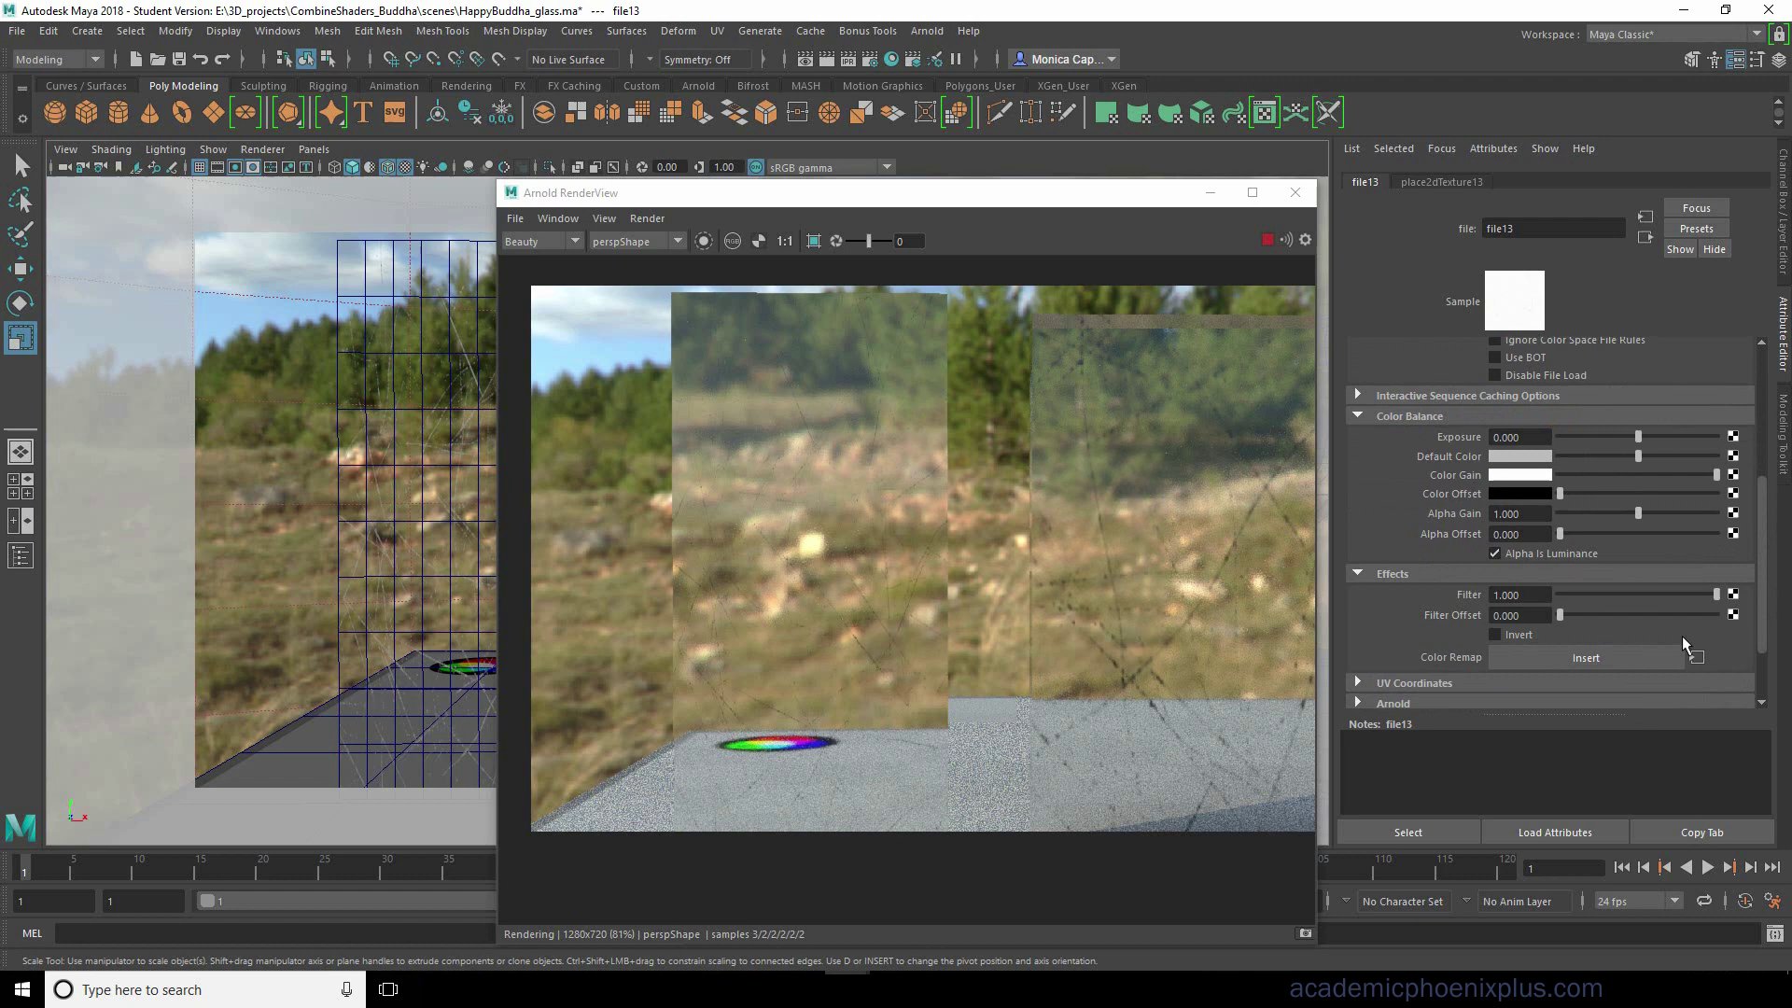
pyautogui.click(1515, 634)
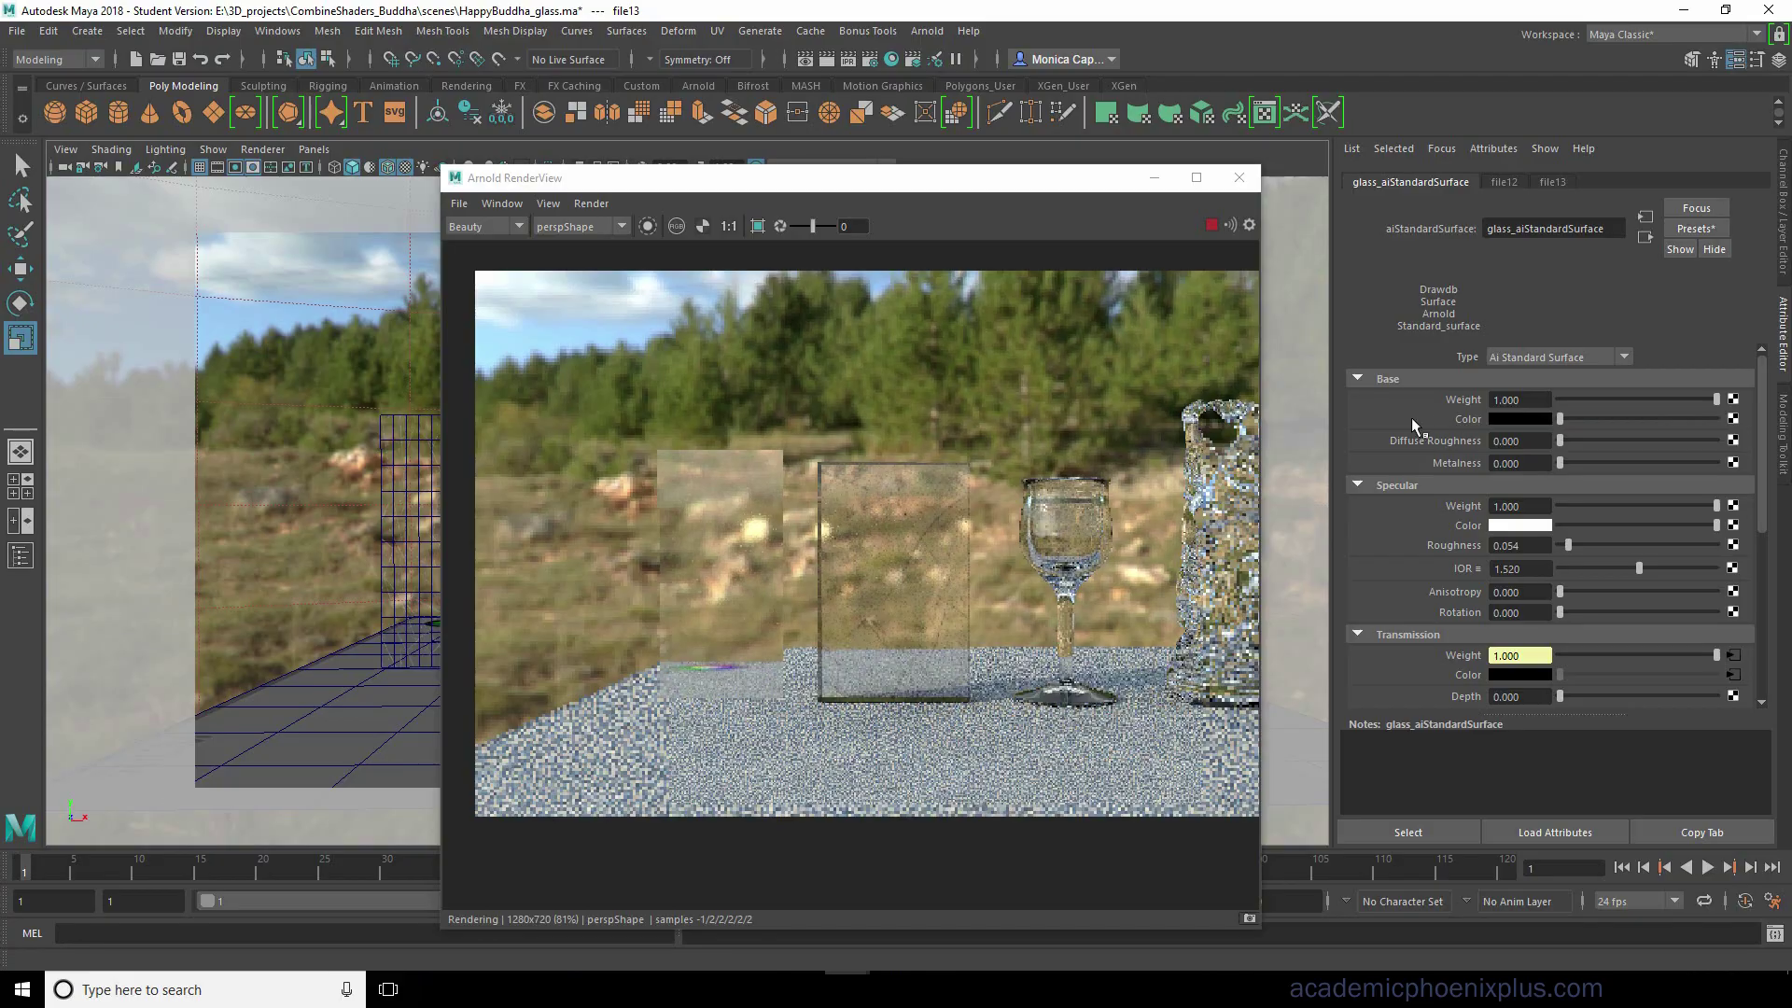
# Set the glass Base Weight to 0.747 and dial the base colour from white down to light grey.
pyautogui.moveTo(1583, 399); pyautogui.dragTo(1432, 378)
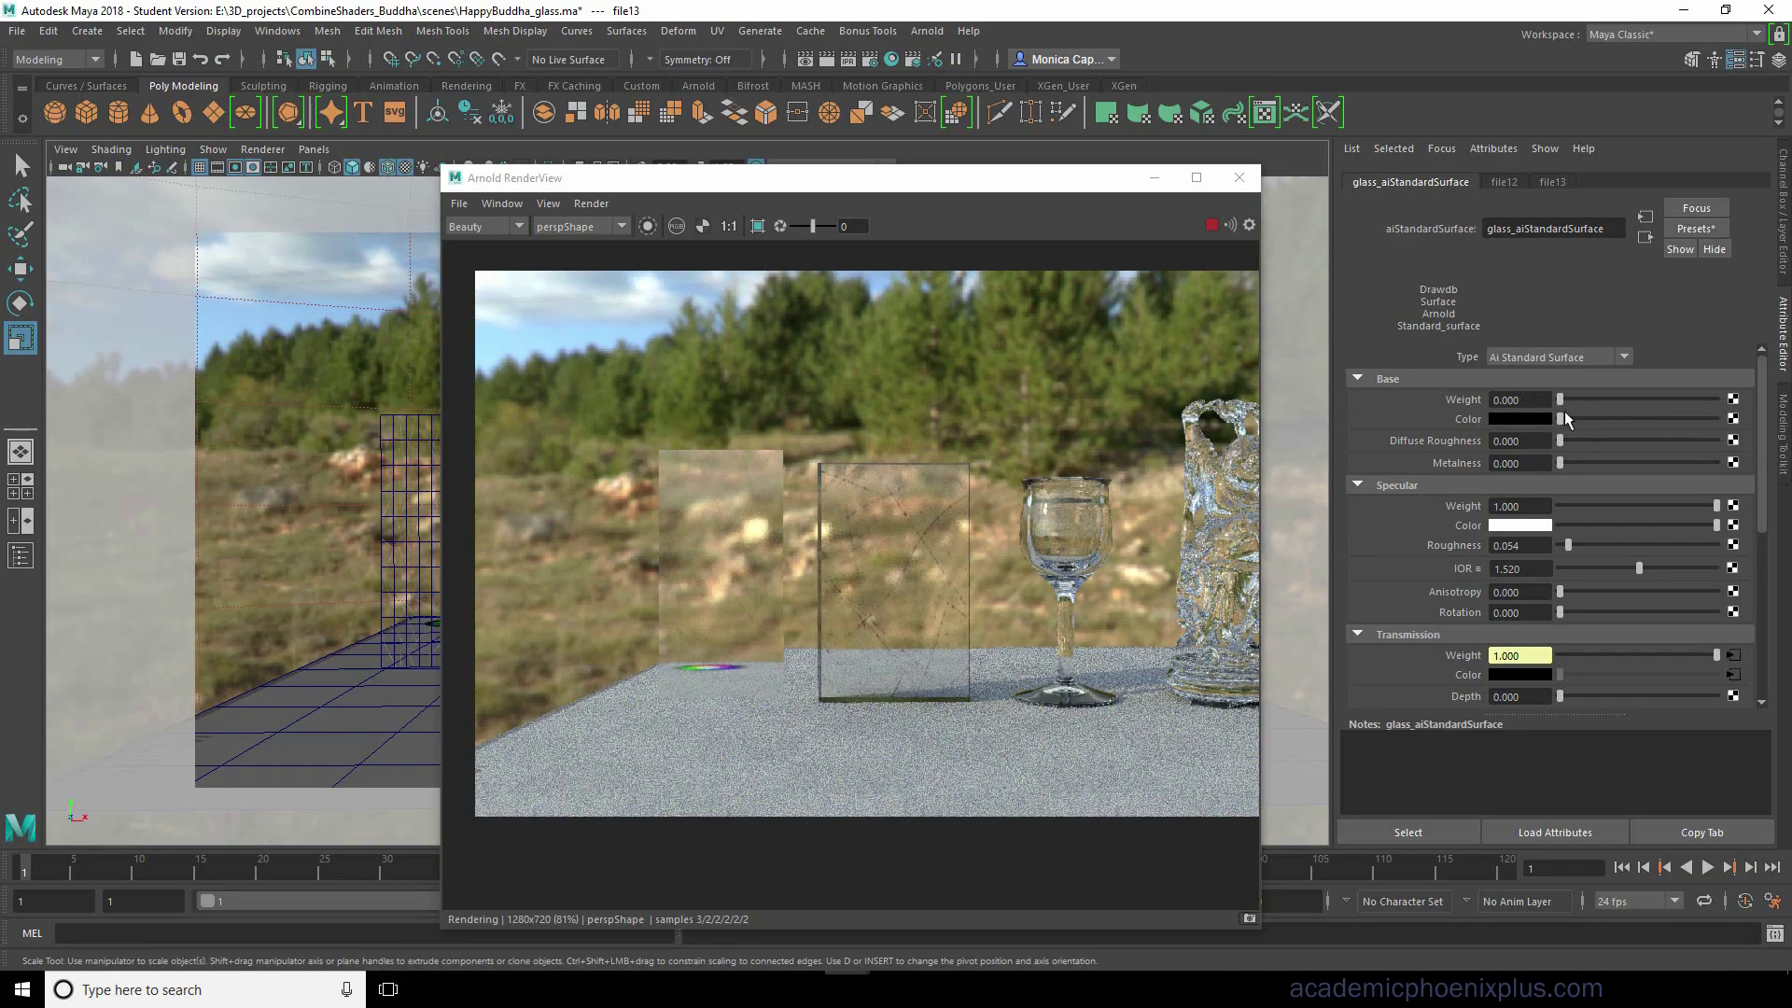
pyautogui.moveTo(1559, 418); pyautogui.dragTo(1720, 425)
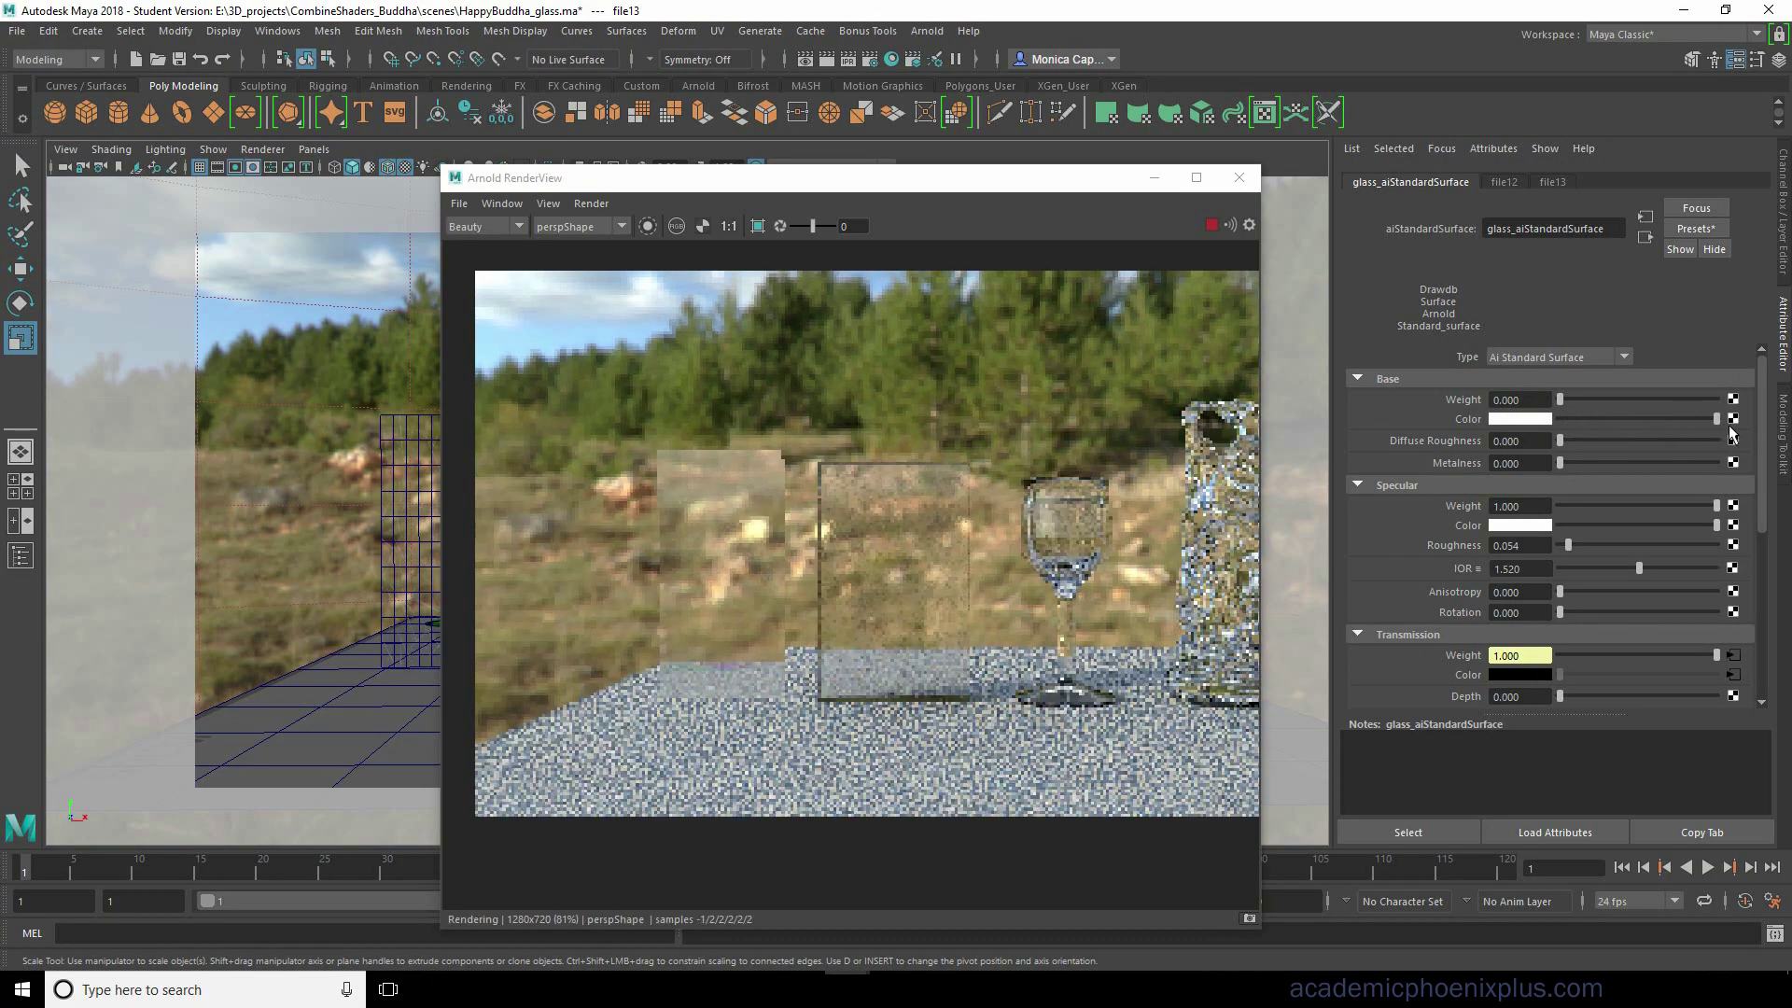
pyautogui.moveTo(1558, 392); pyautogui.dragTo(1719, 411)
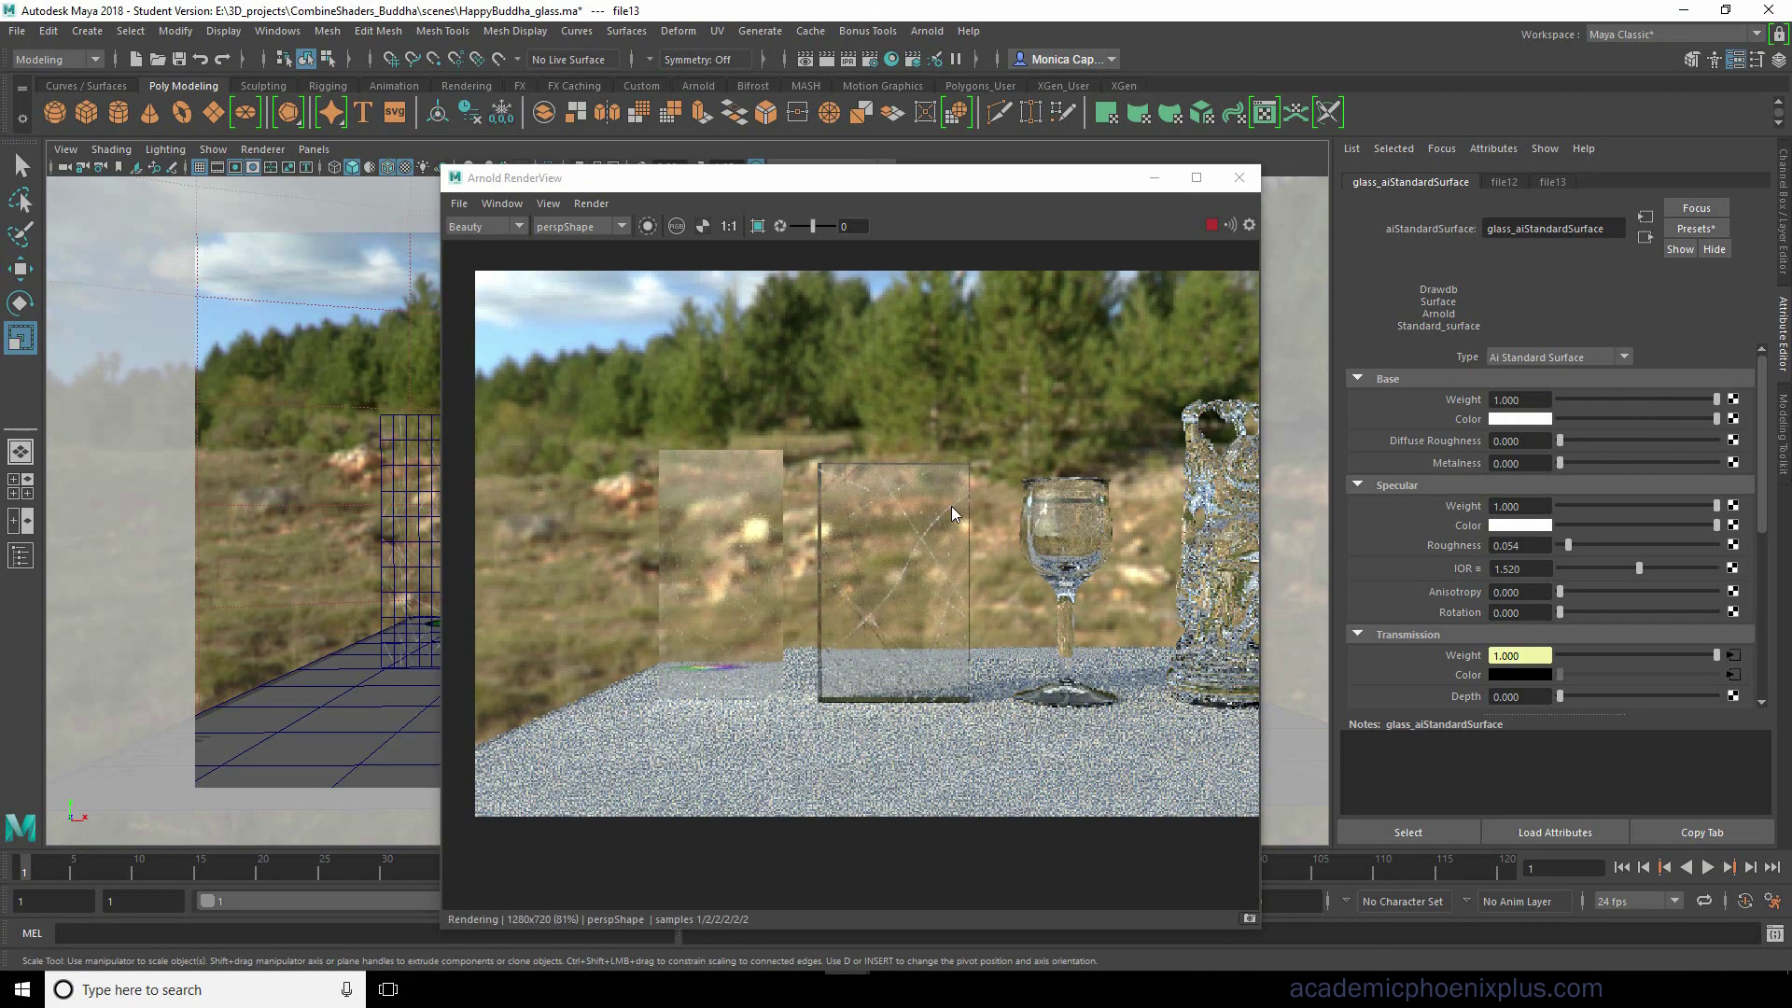
pyautogui.keyDown('alt'); pyautogui.moveTo(961, 638); pyautogui.dragTo(1262, 395, button='right'); pyautogui.keyUp('alt')
pyautogui.moveTo(1716, 418); pyautogui.dragTo(1667, 416)
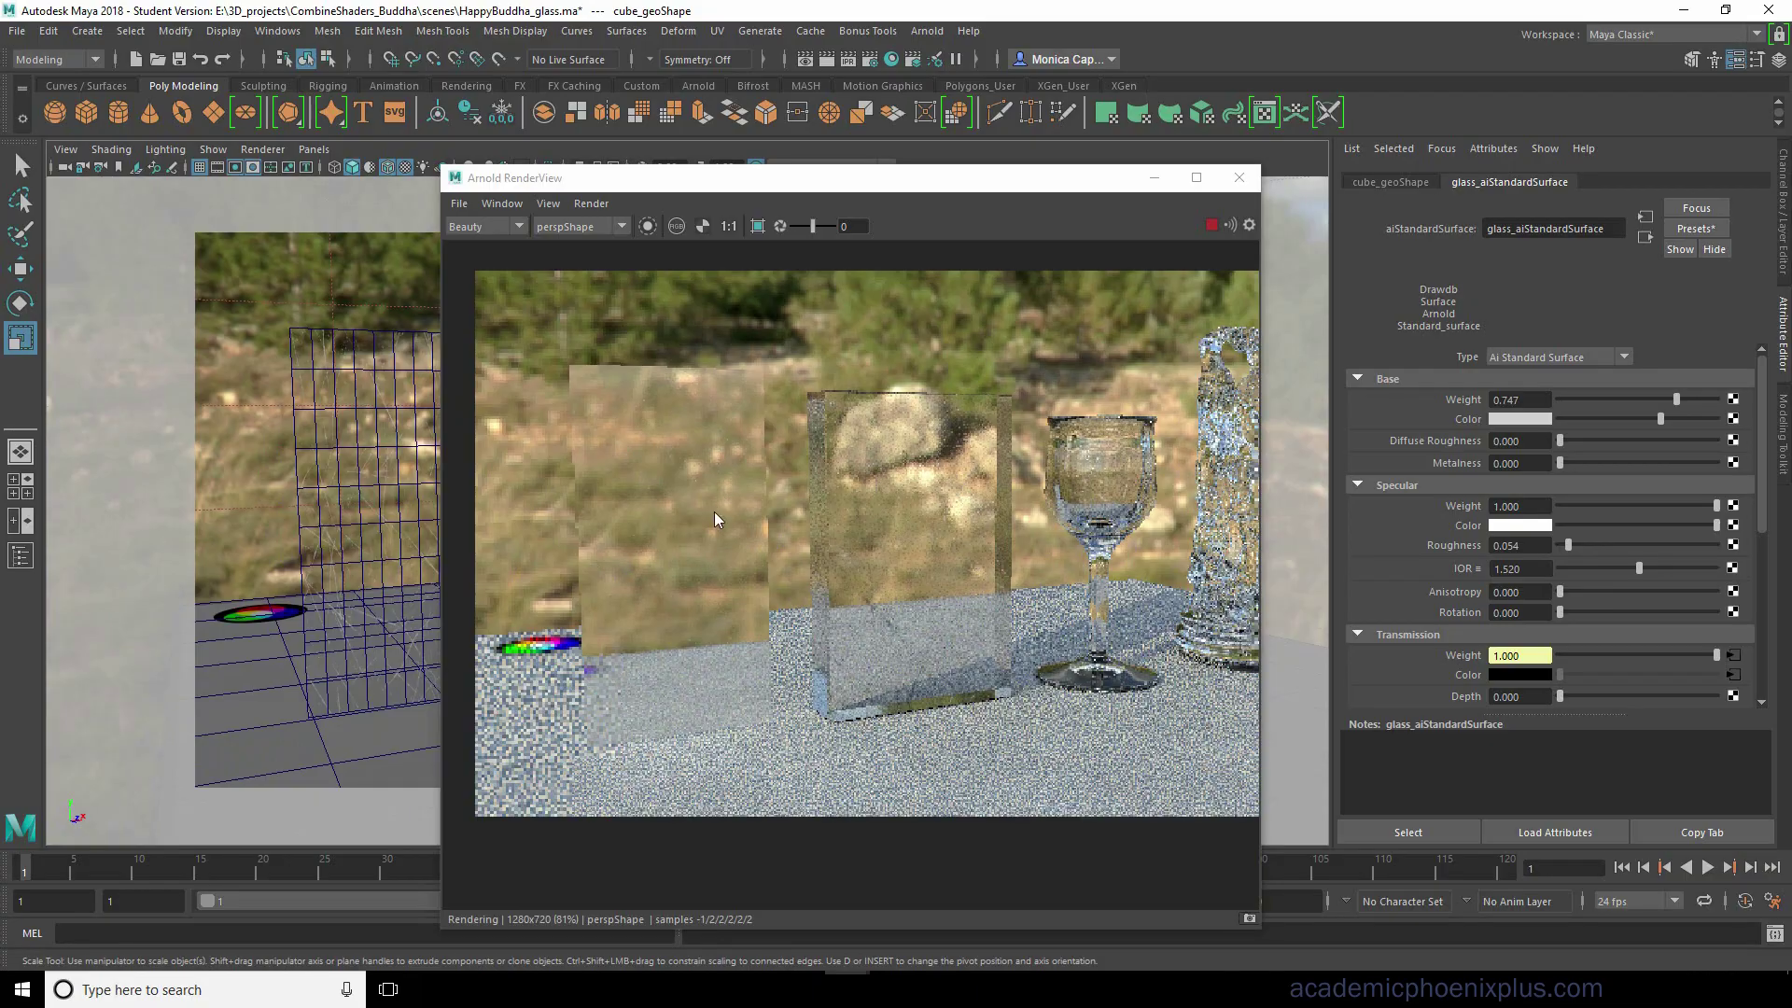
# Open the Arnold Render Settings beside the preview and reveal the Sampling section.
pyautogui.click(940, 30)
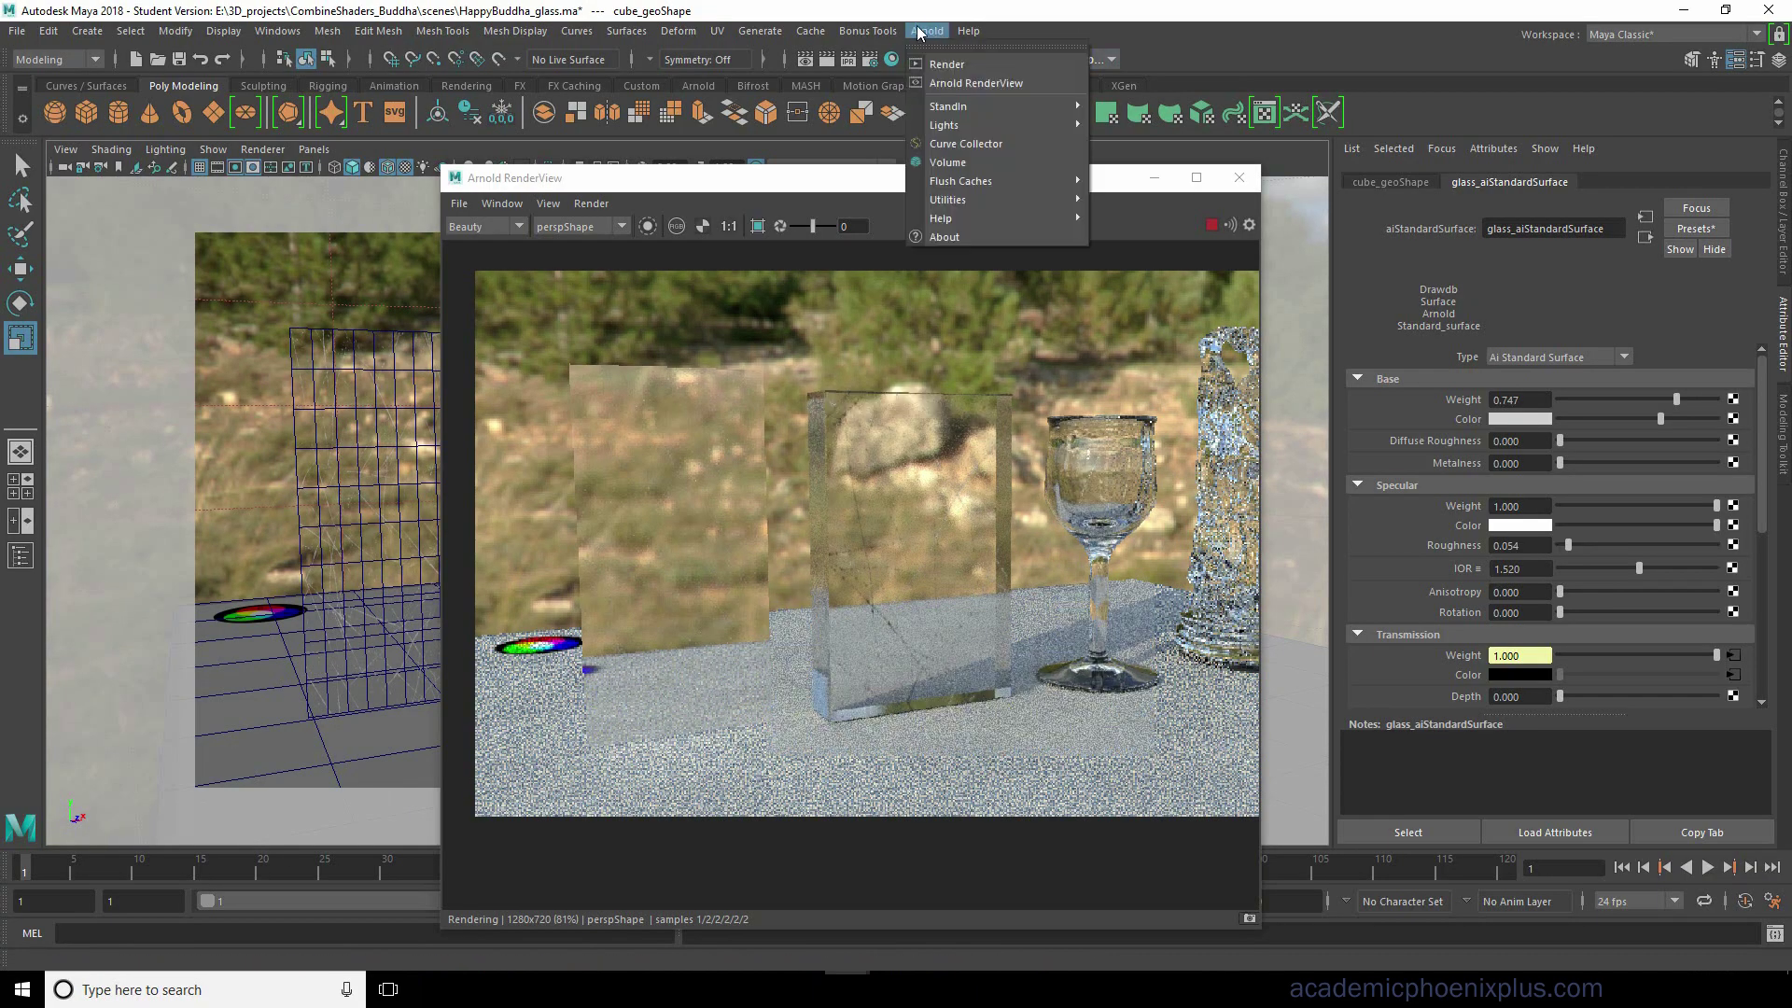
pyautogui.click(934, 31)
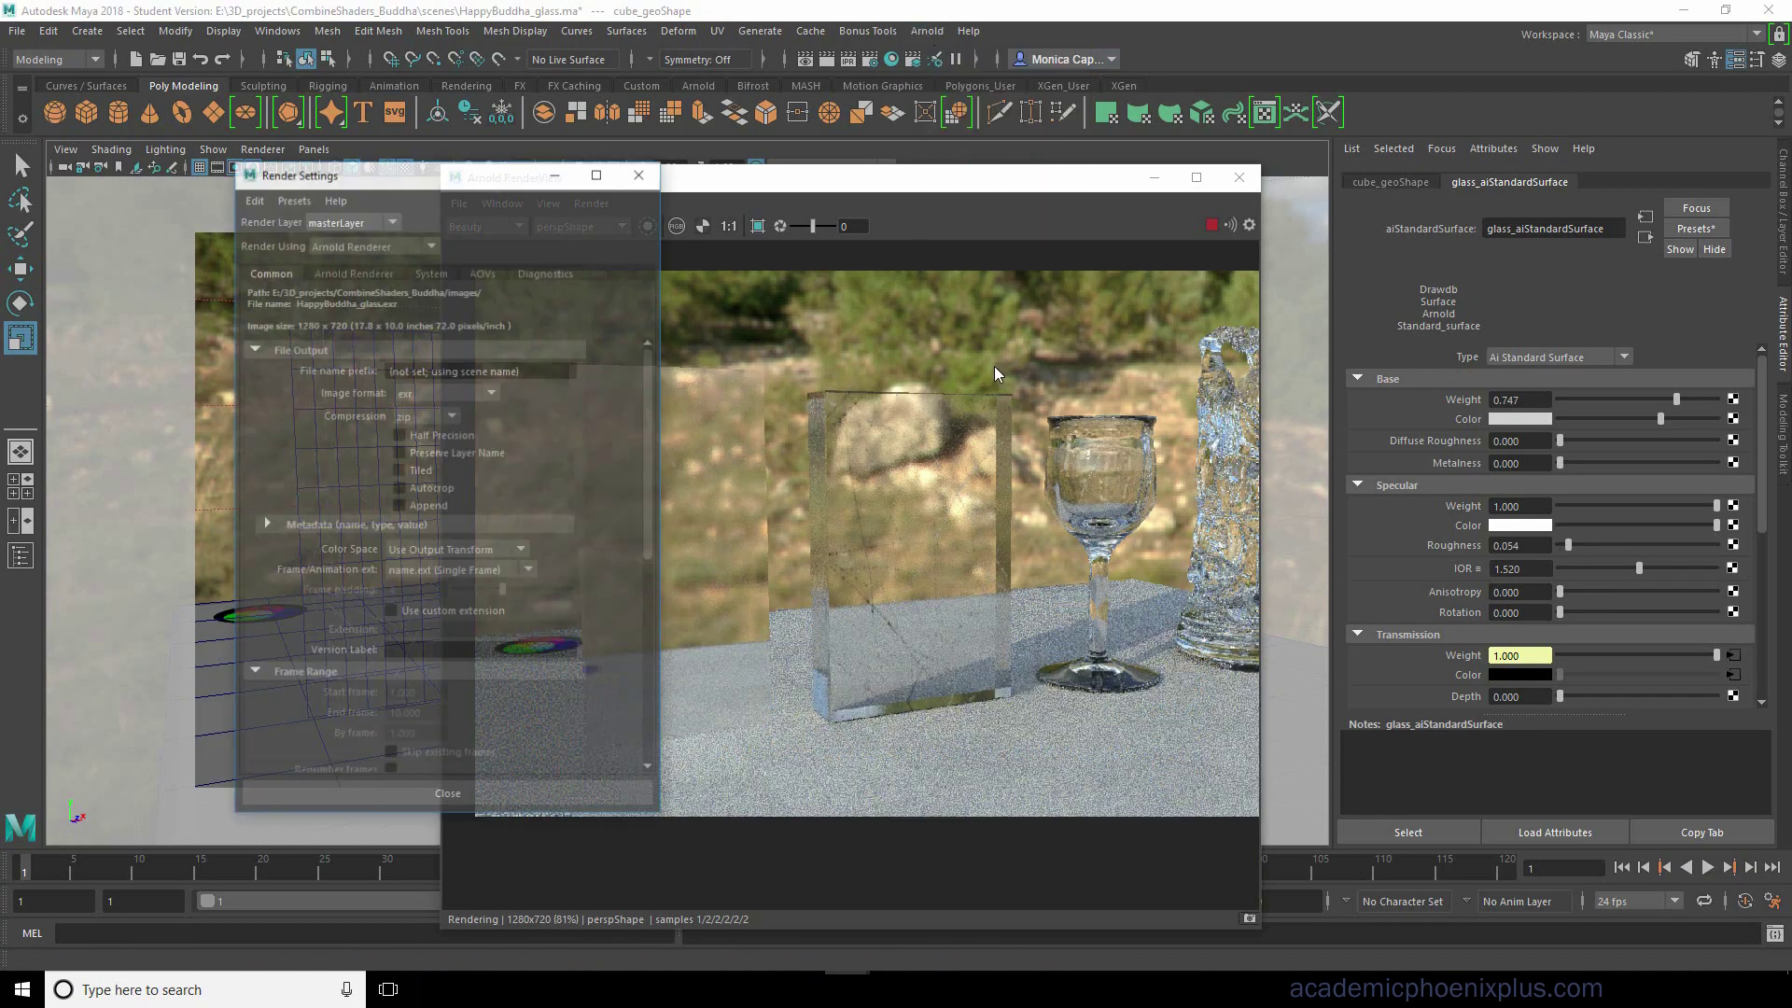
pyautogui.moveTo(401, 180); pyautogui.dragTo(923, 167)
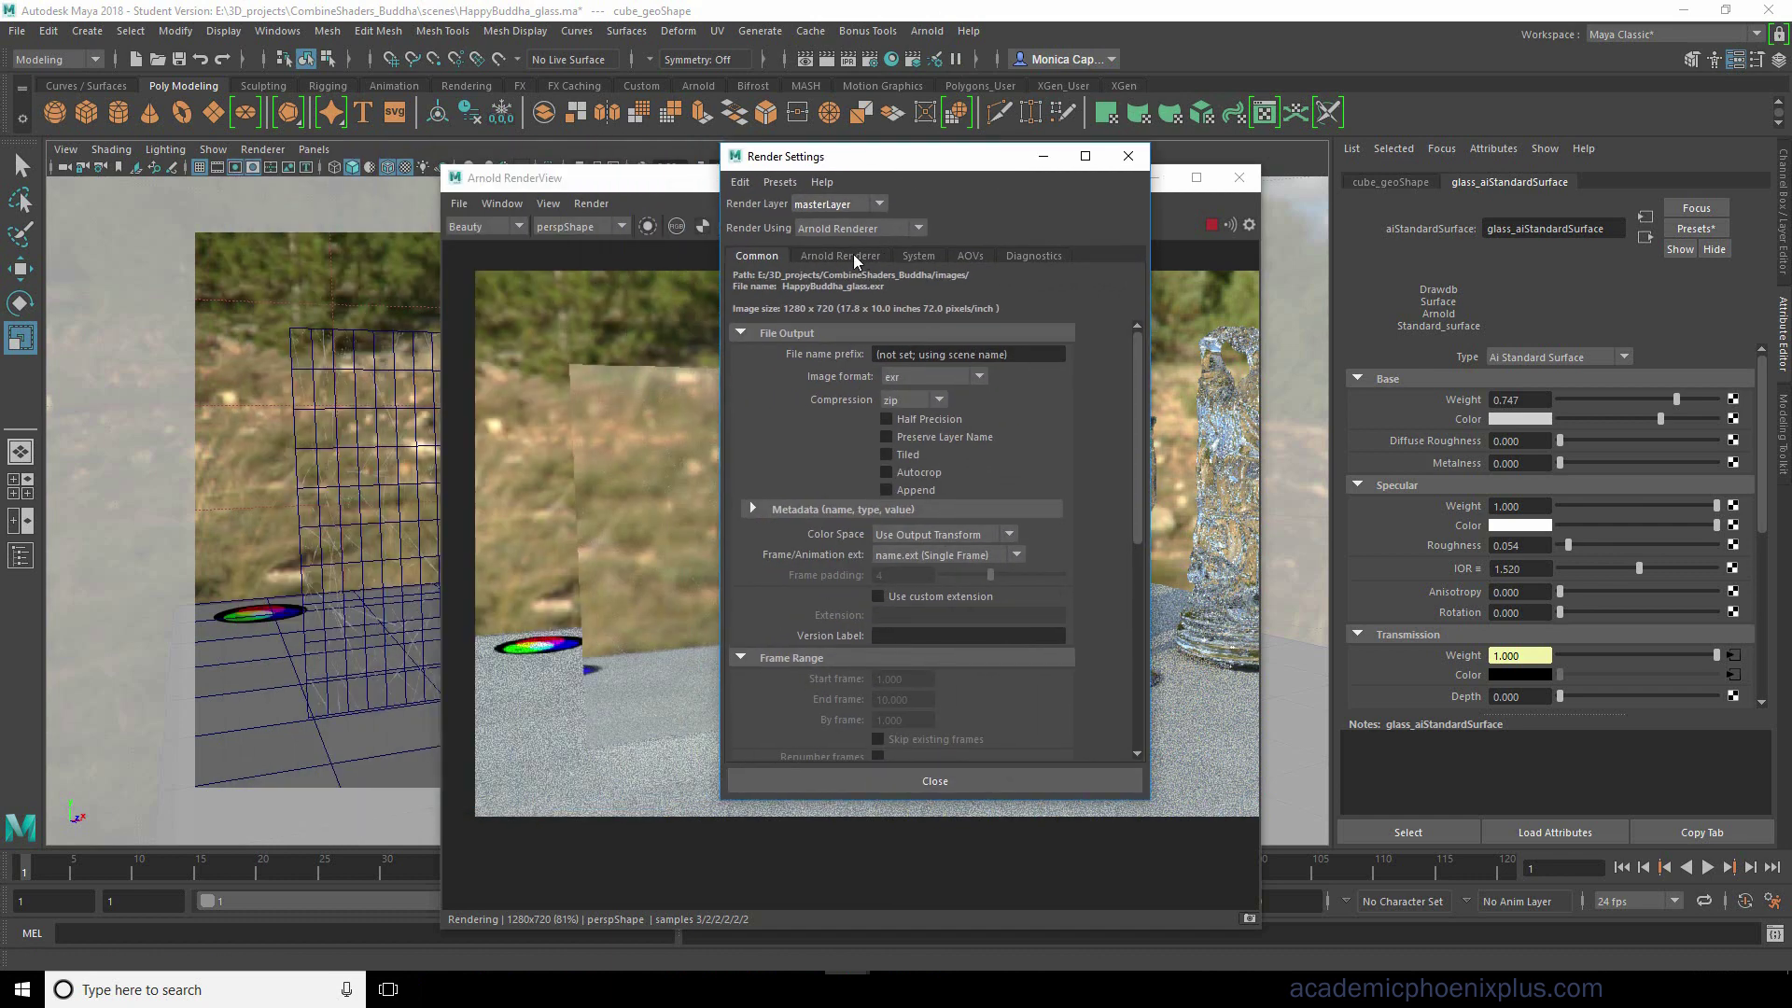
pyautogui.click(845, 256)
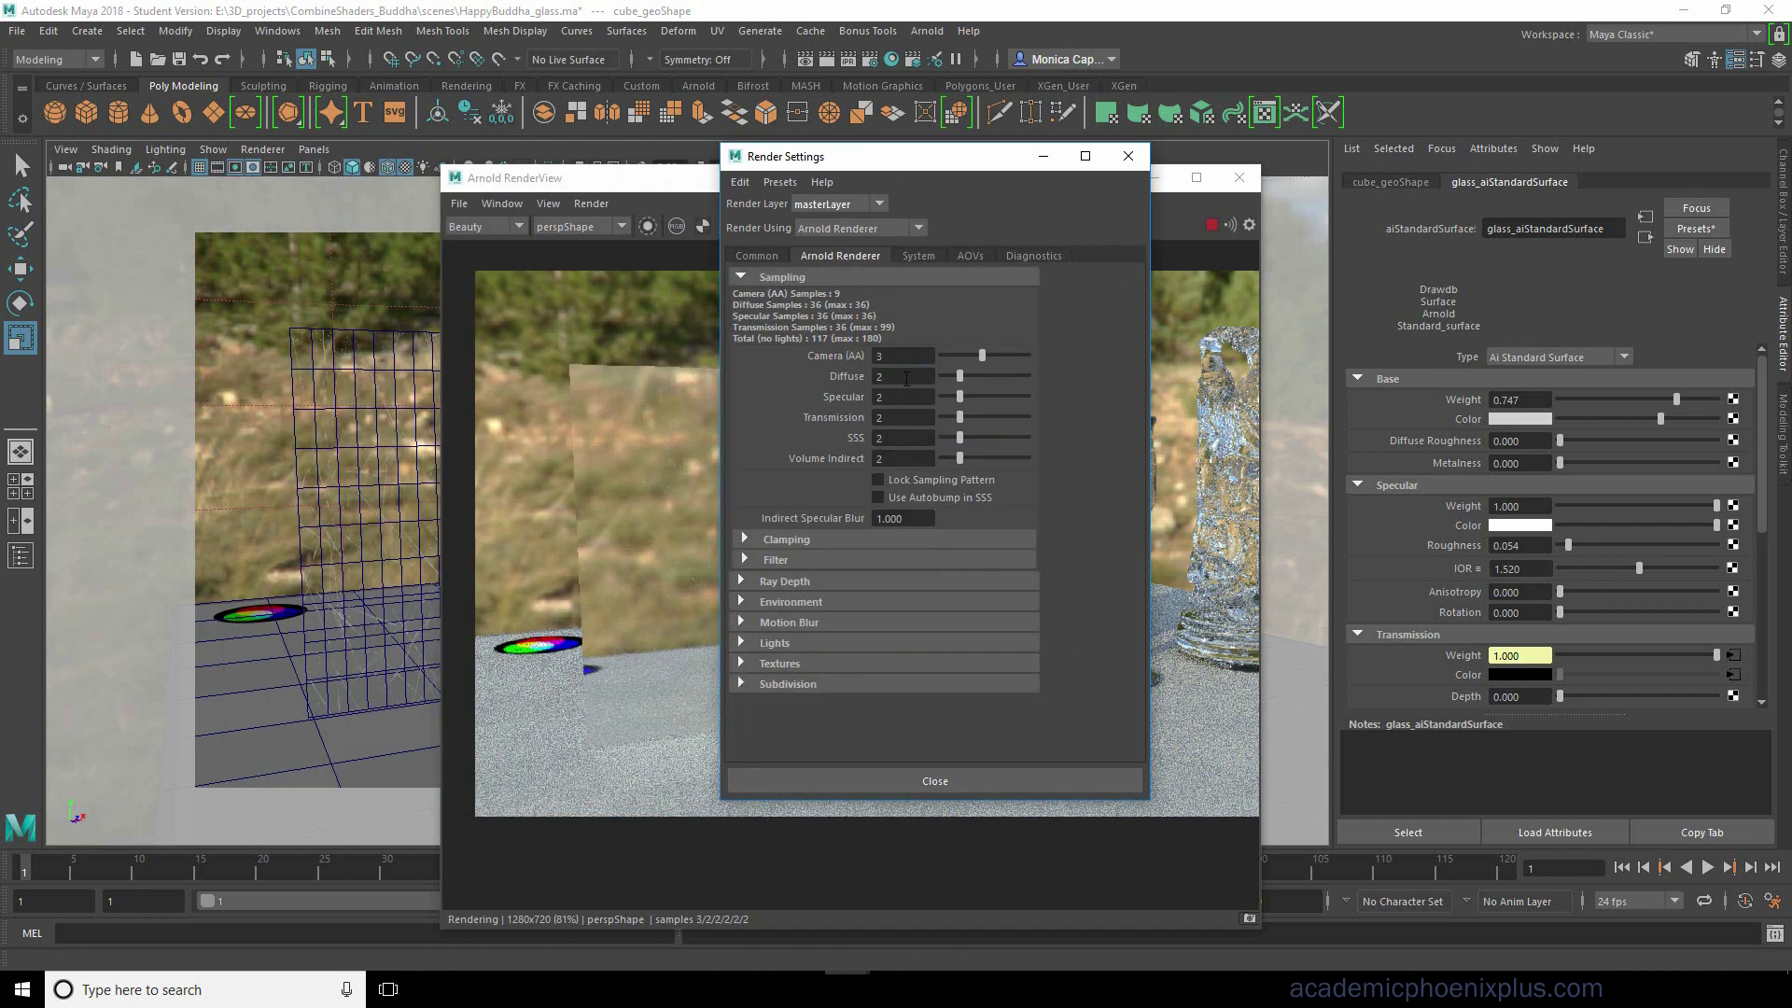
# Set Camera (AA), Diffuse, Specular and Transmission samples to 4 each, then enlarge the render preview.
pyautogui.click(882, 356)
pyautogui.write('4')
pyautogui.press('Tab')
pyautogui.write('4')
pyautogui.press('Tab')
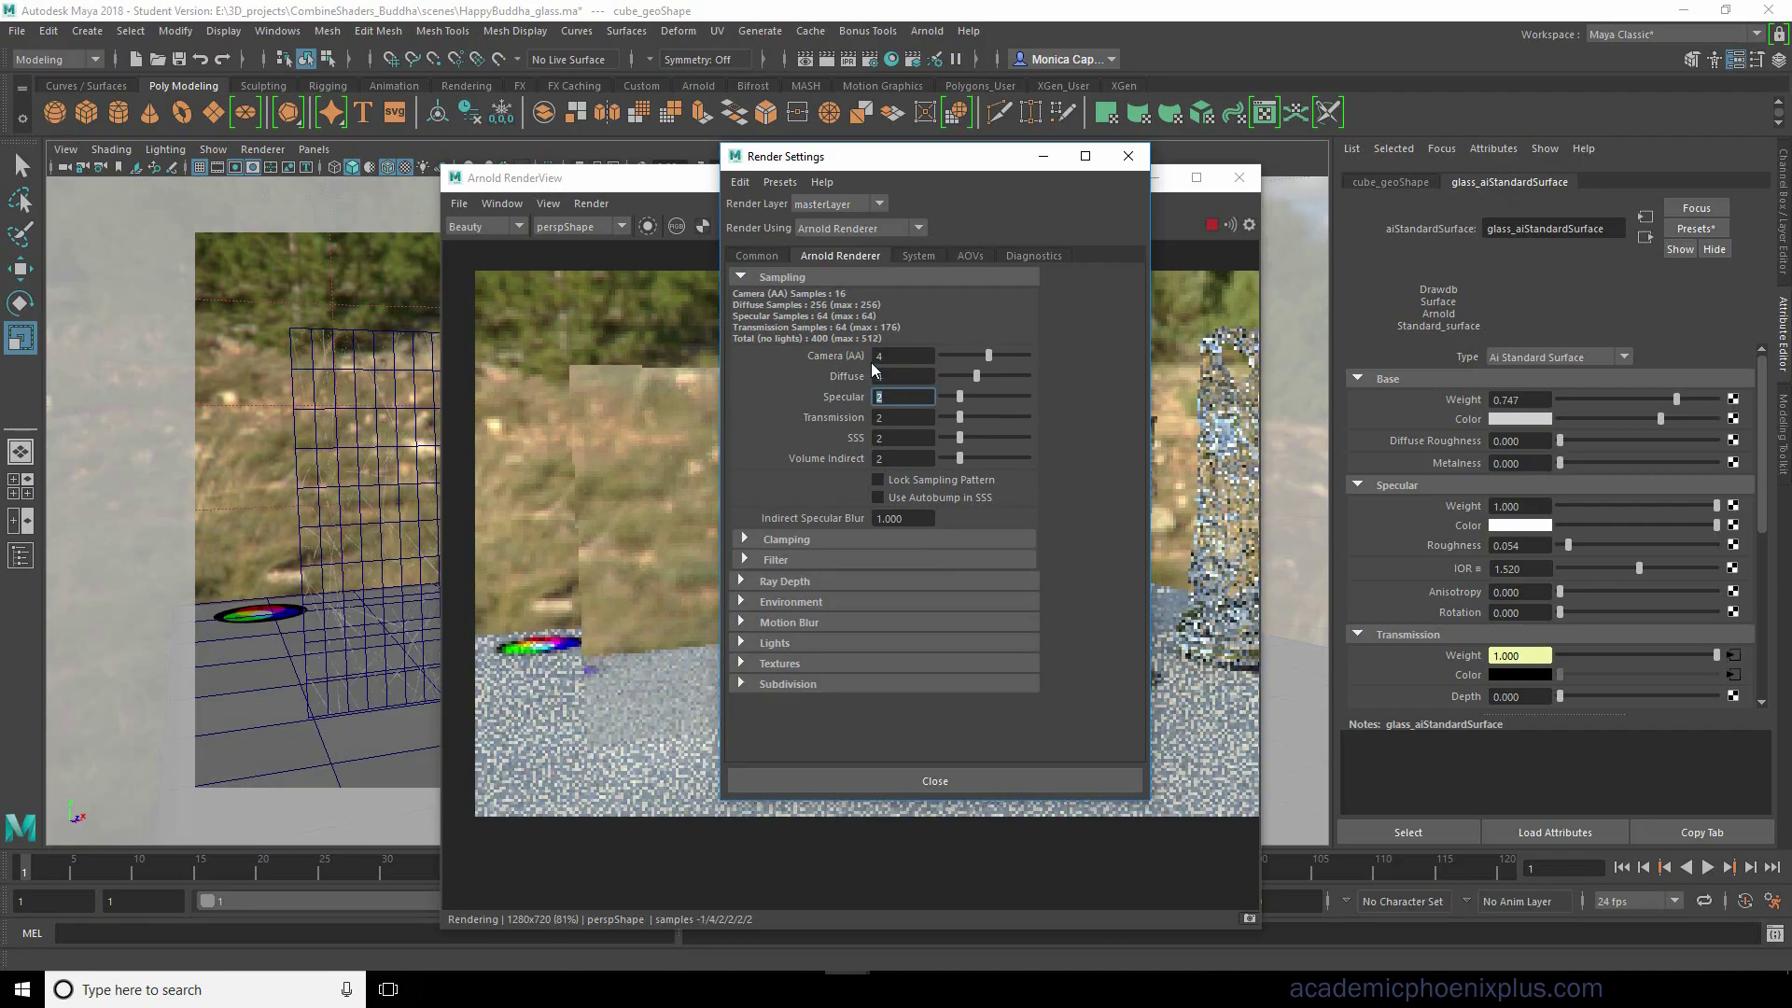
pyautogui.write('4')
pyautogui.press('Tab')
pyautogui.write('4')
pyautogui.press('Tab')
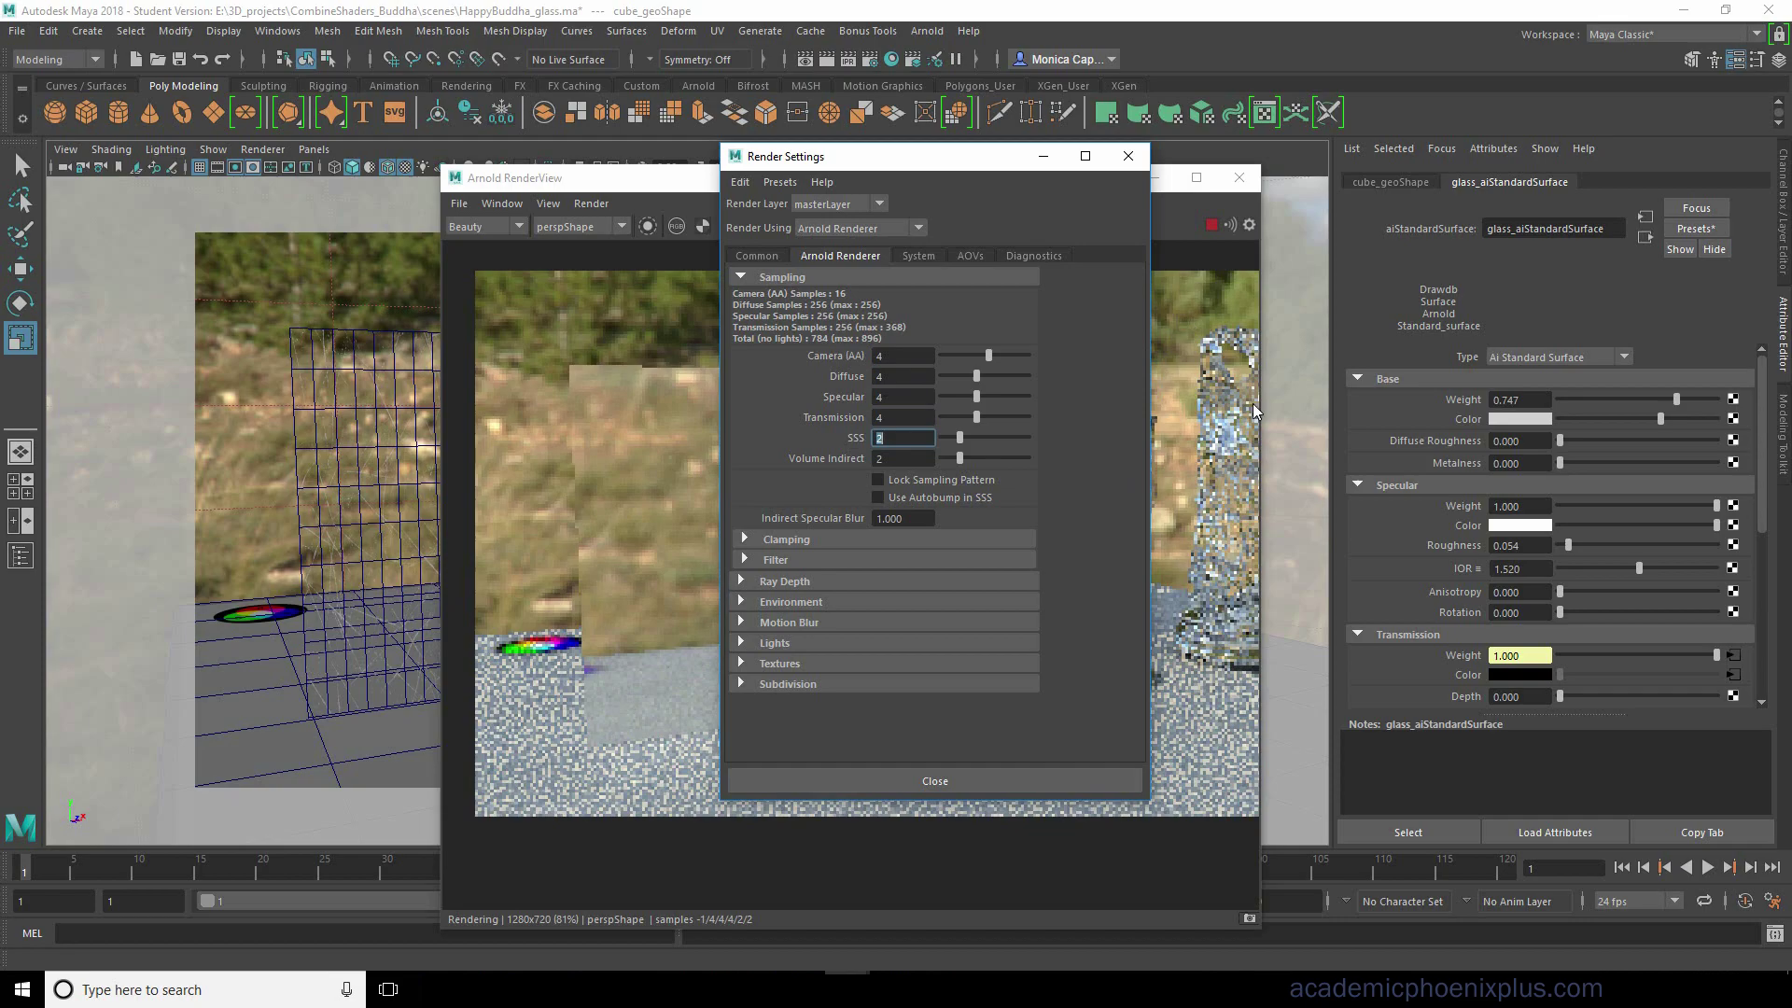
pyautogui.click(1043, 156)
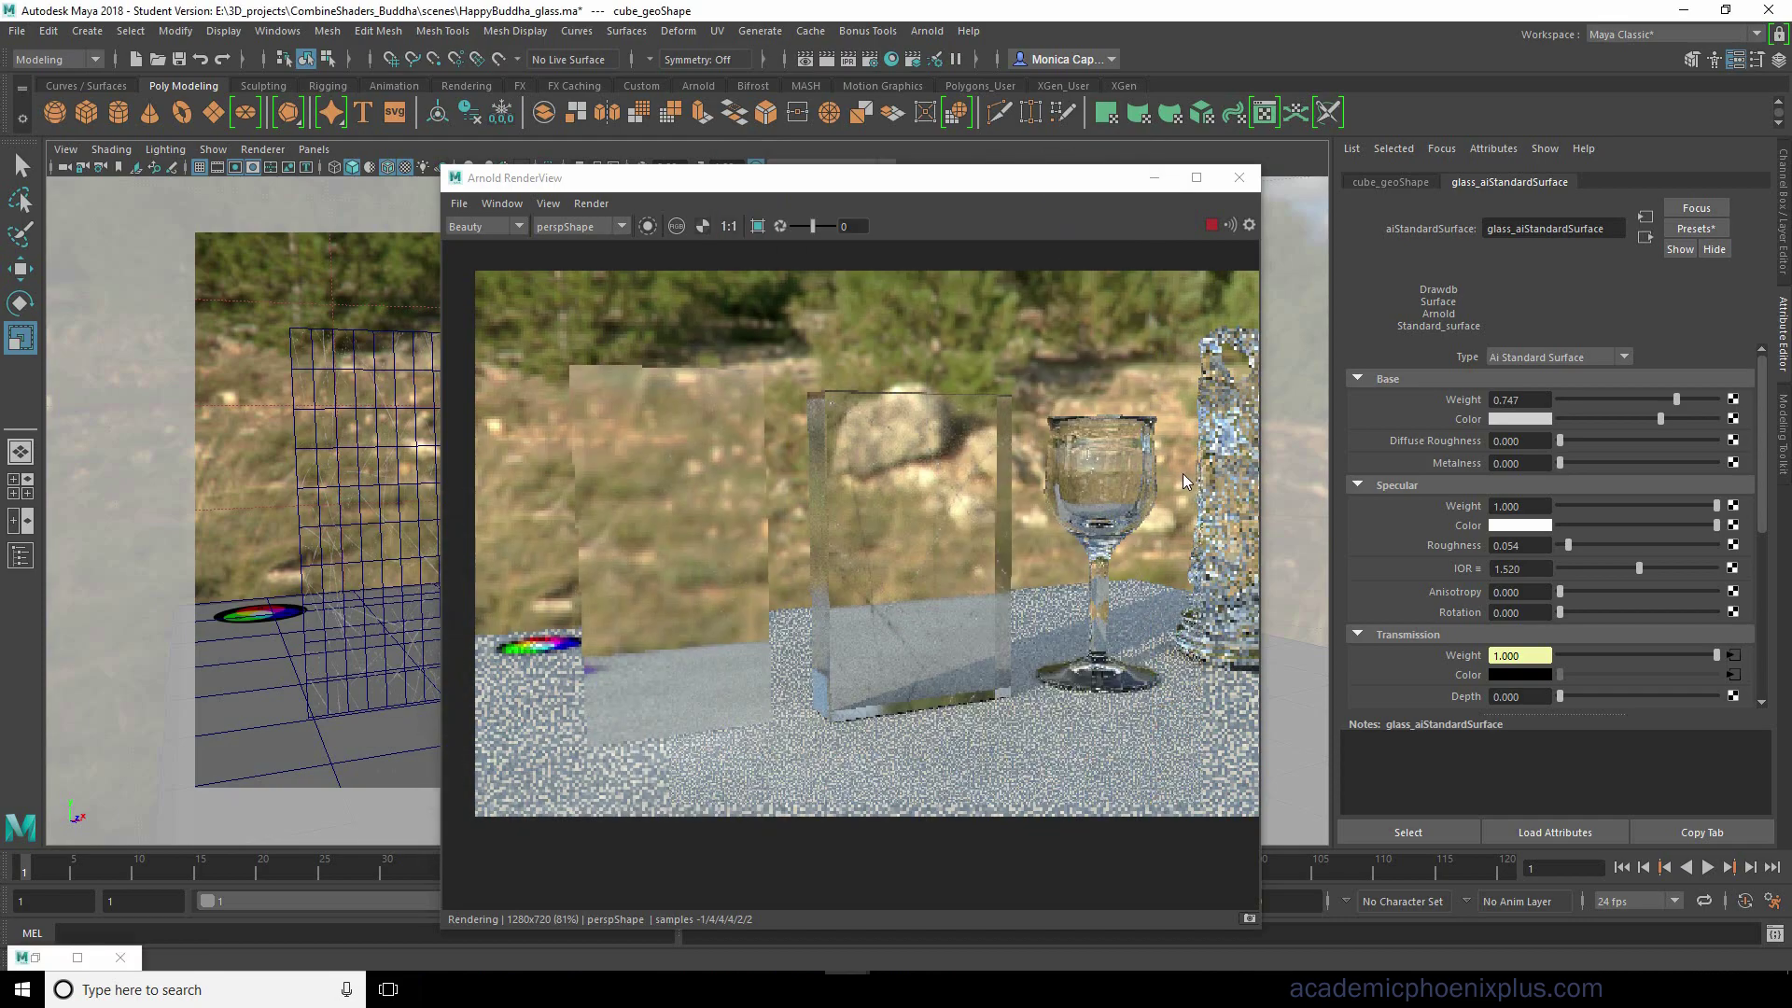
pyautogui.moveTo(1260, 471); pyautogui.dragTo(1532, 470)
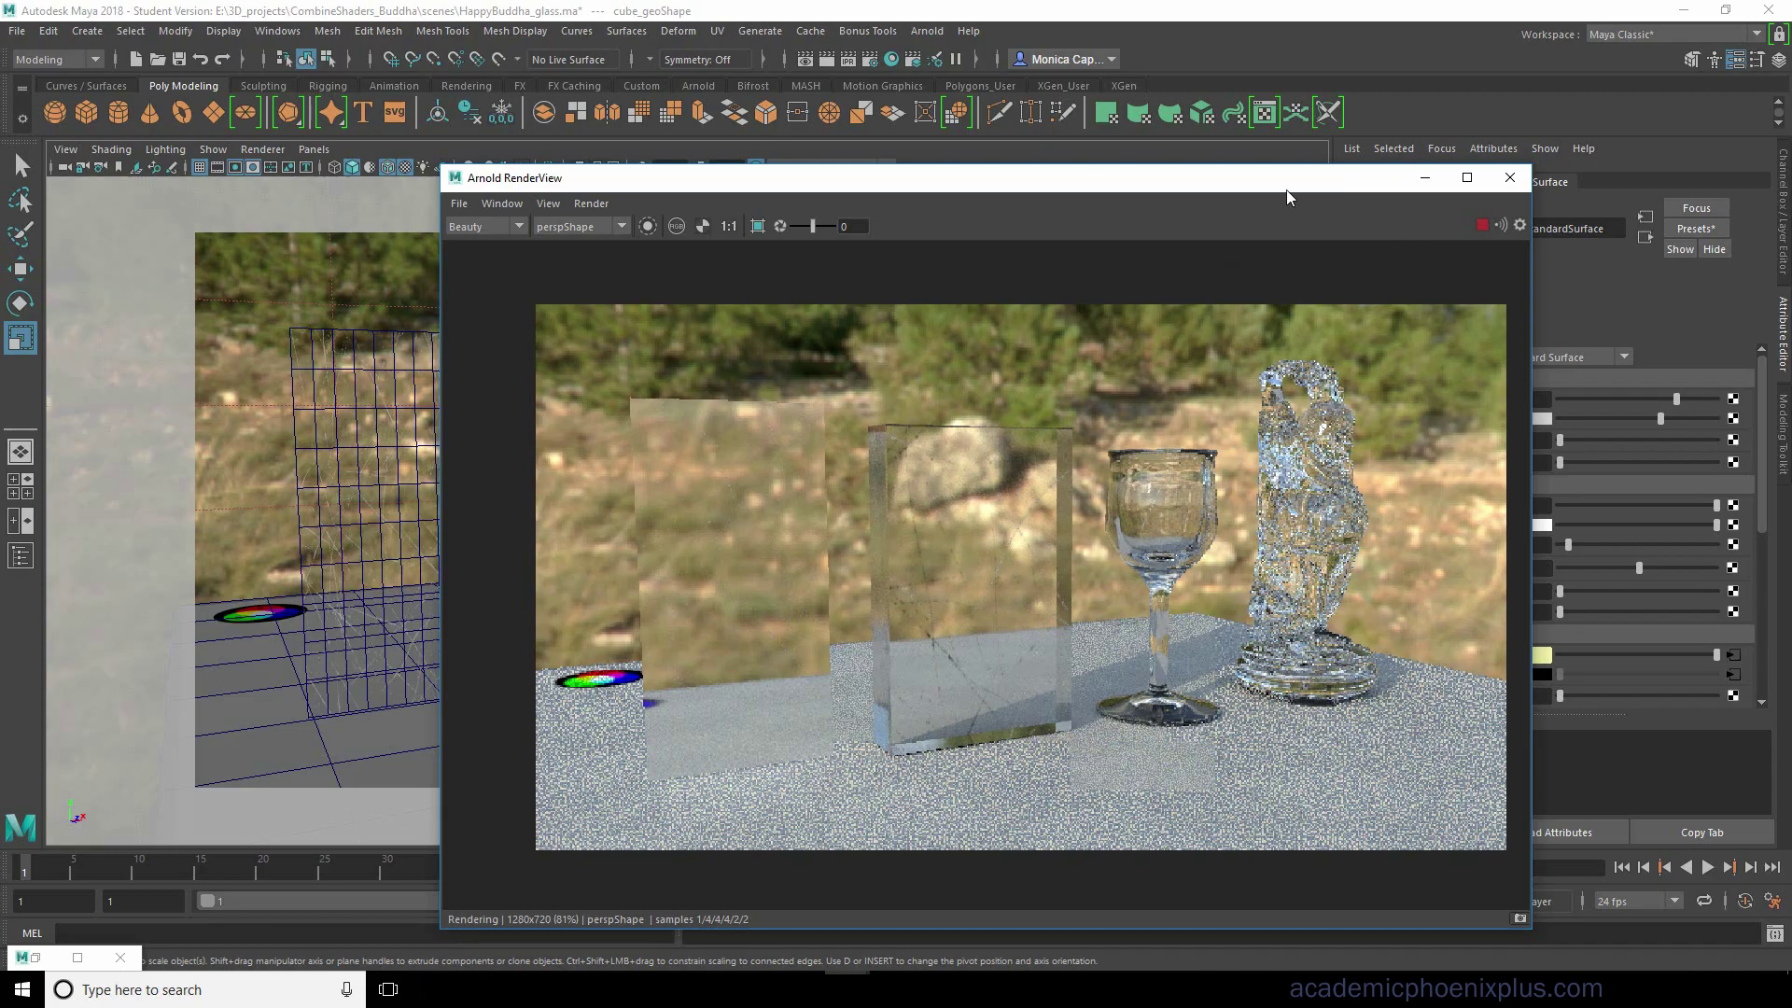
# Move the Arnold render preview window up and to the left.
pyautogui.moveTo(1286, 185); pyautogui.dragTo(1133, 156)
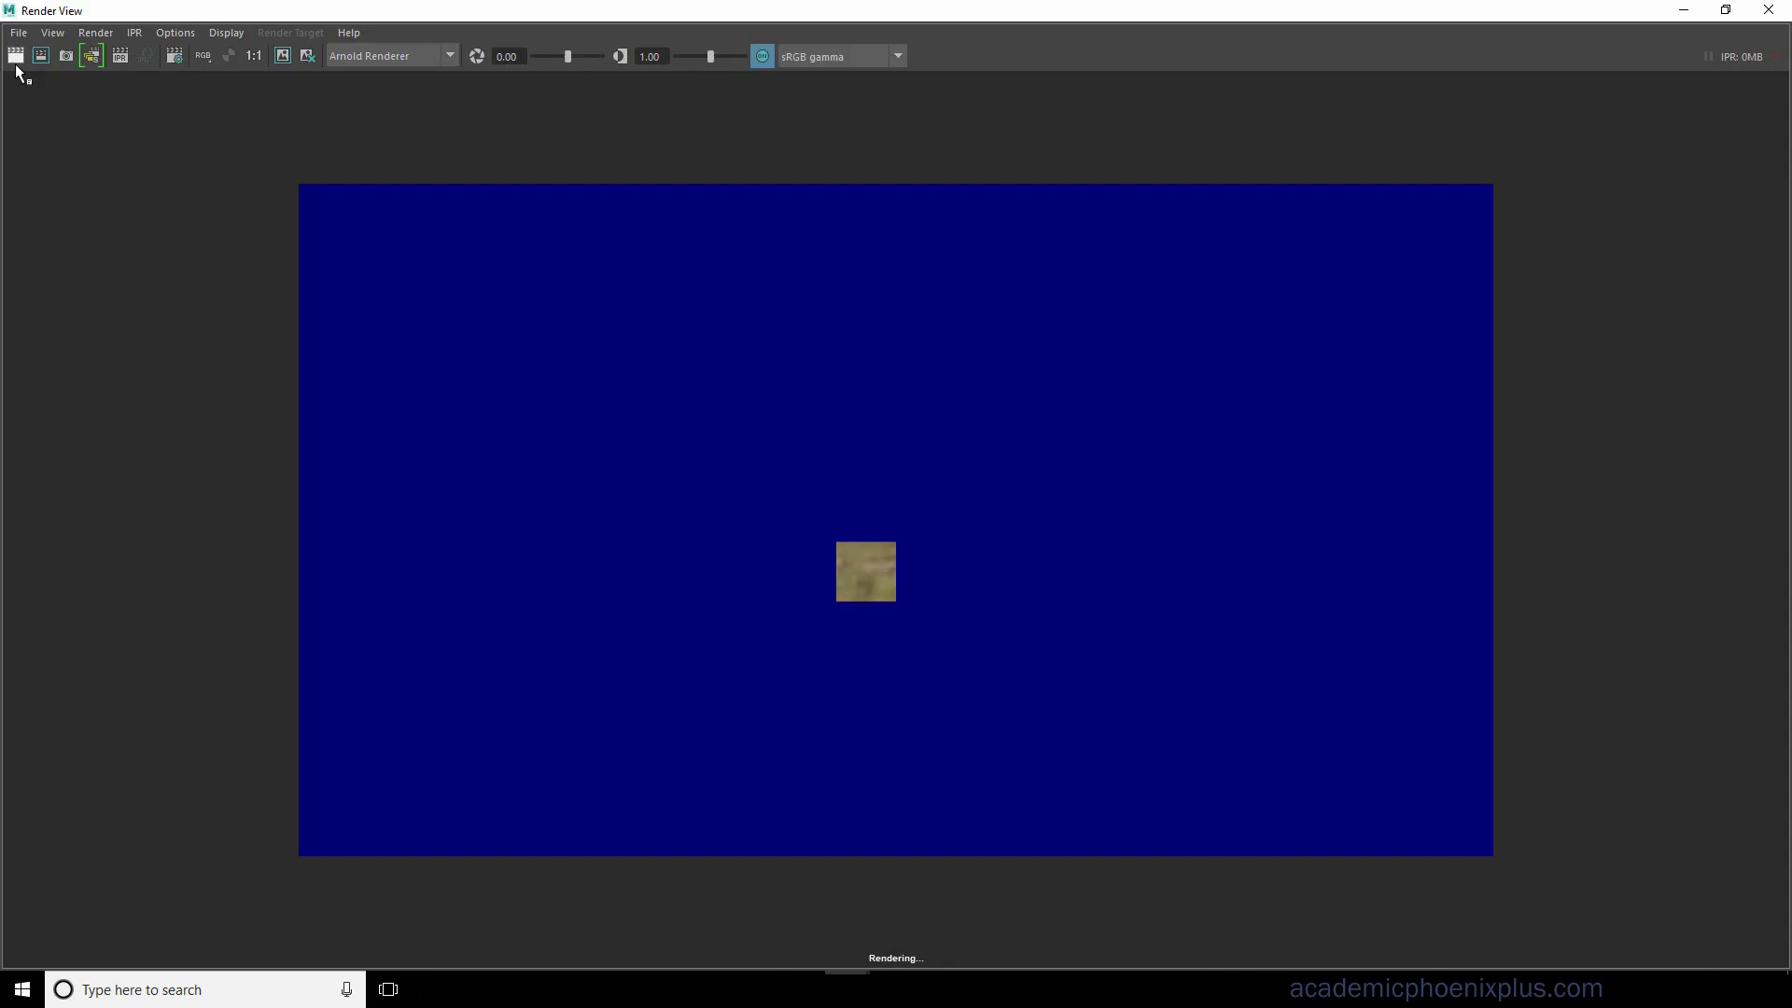